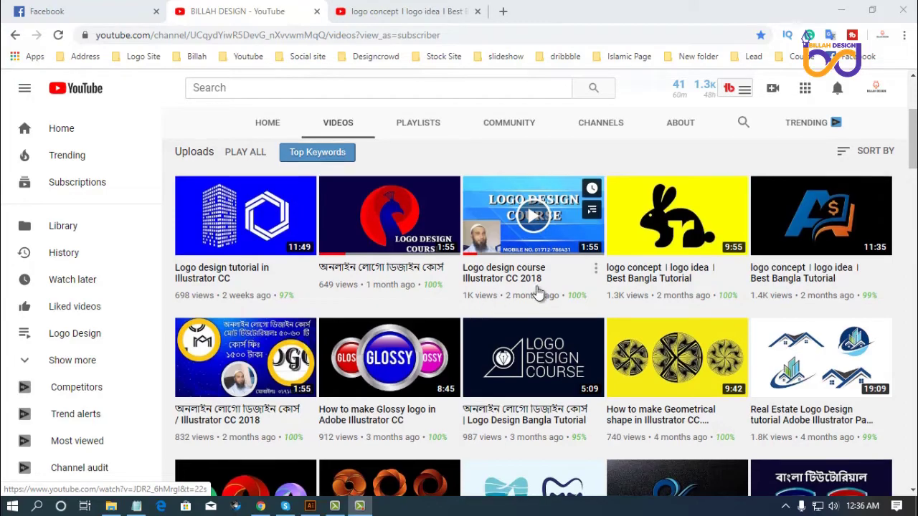
Browse the channel's Videos grid, then switch to the logo concept video's tab
scroll(389, 273, "down", 5)
scroll(389, 273, "down", 6)
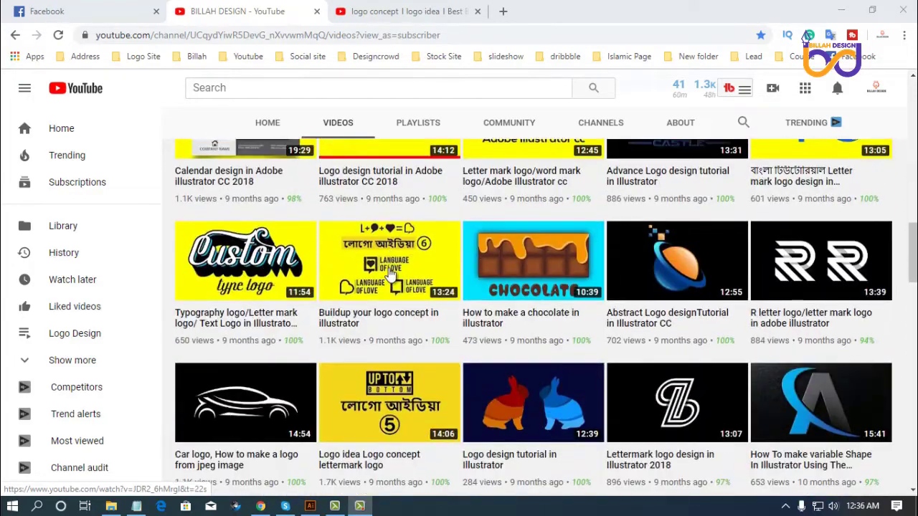
scroll(389, 273, "up", 5)
scroll(389, 273, "up", 5)
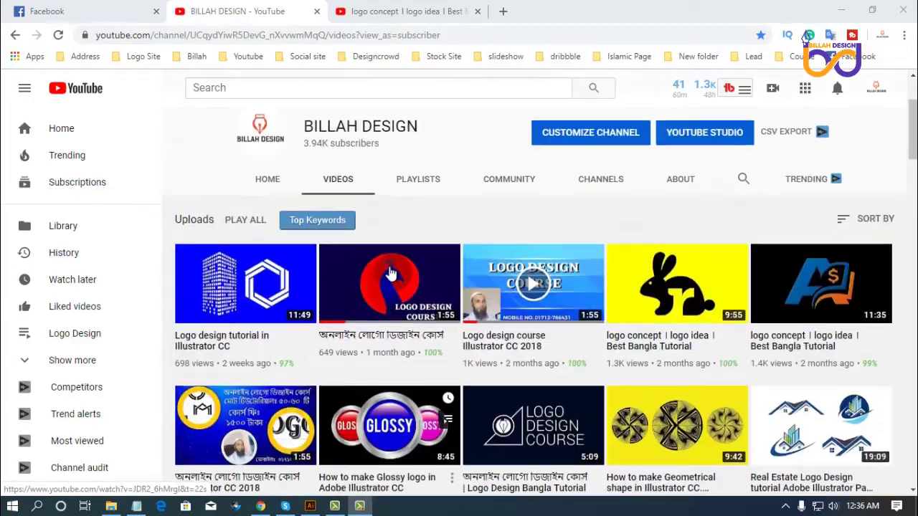
scroll(470, 216, "down", 1)
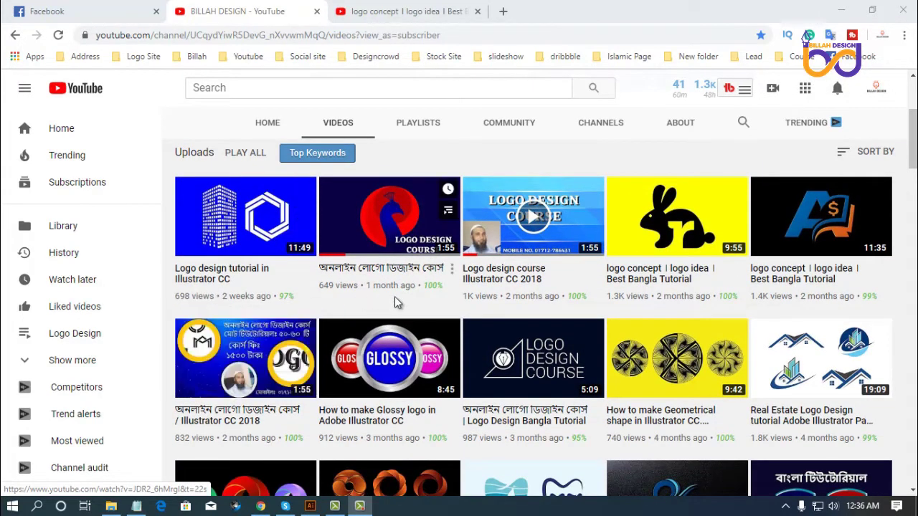
scroll(796, 256, "up", 1)
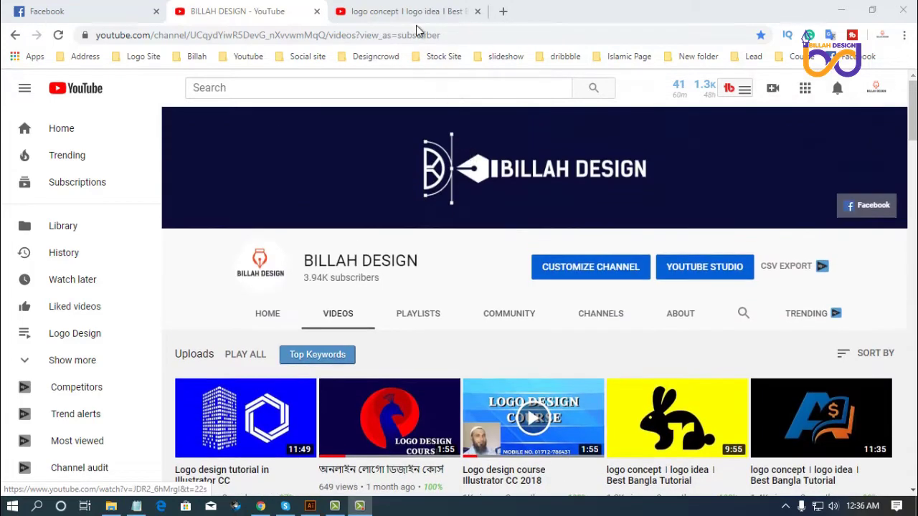
left_click(420, 11)
Expand the logo concept video's description and scroll through its links
scroll(281, 231, "down", 1)
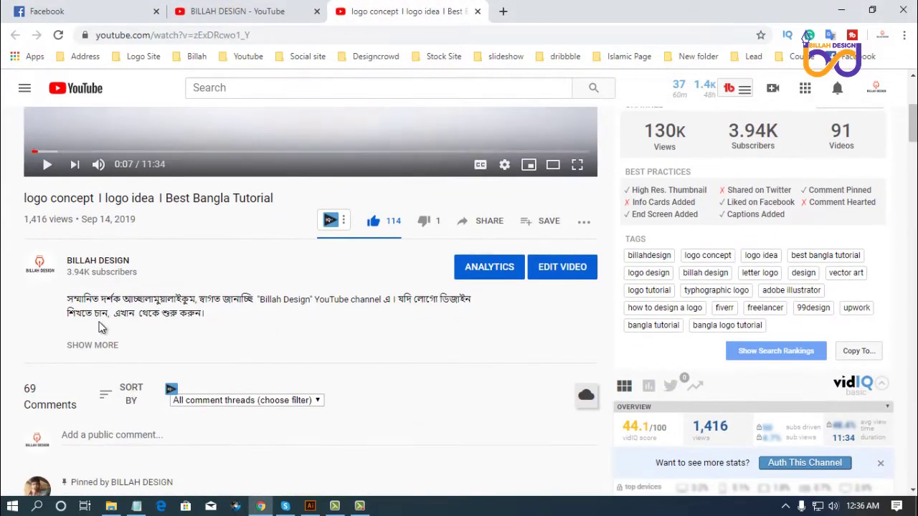
left_click(107, 345)
scroll(220, 230, "down", 2)
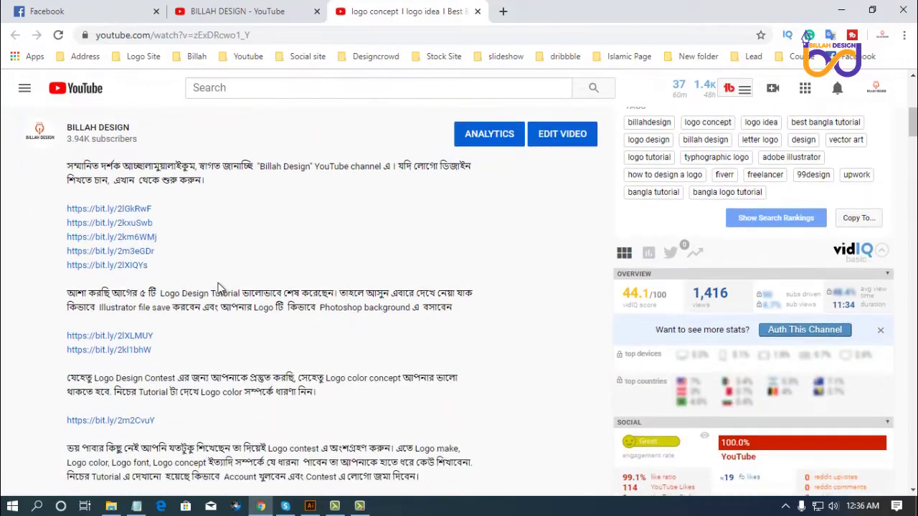
scroll(158, 327, "down", 3)
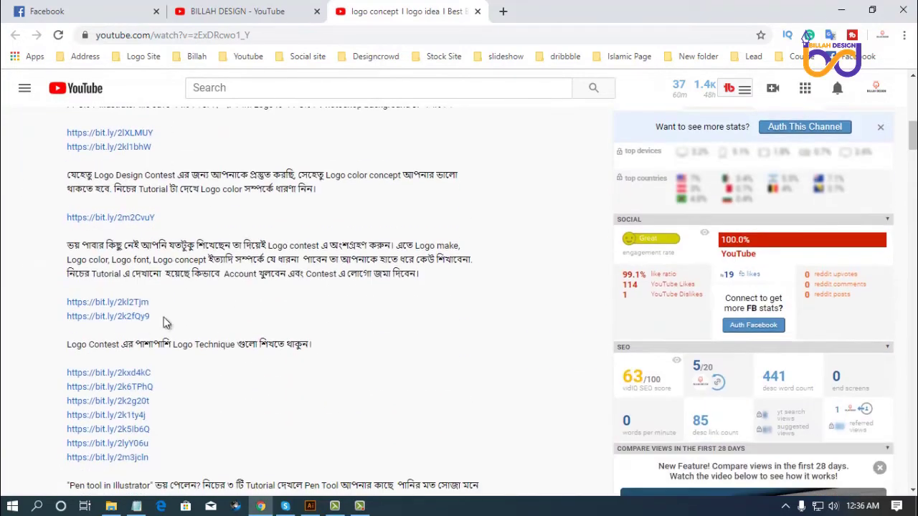
scroll(177, 372, "down", 3)
scroll(137, 315, "down", 4)
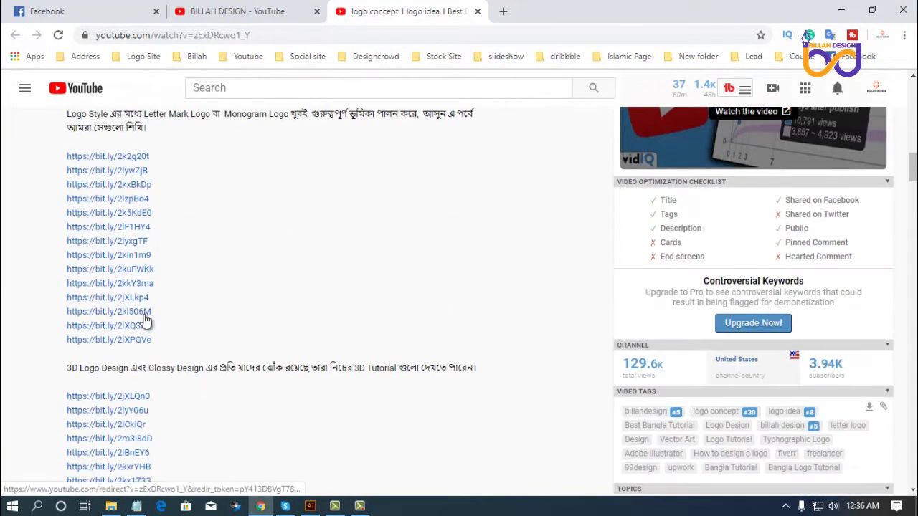
scroll(180, 330, "up", 10)
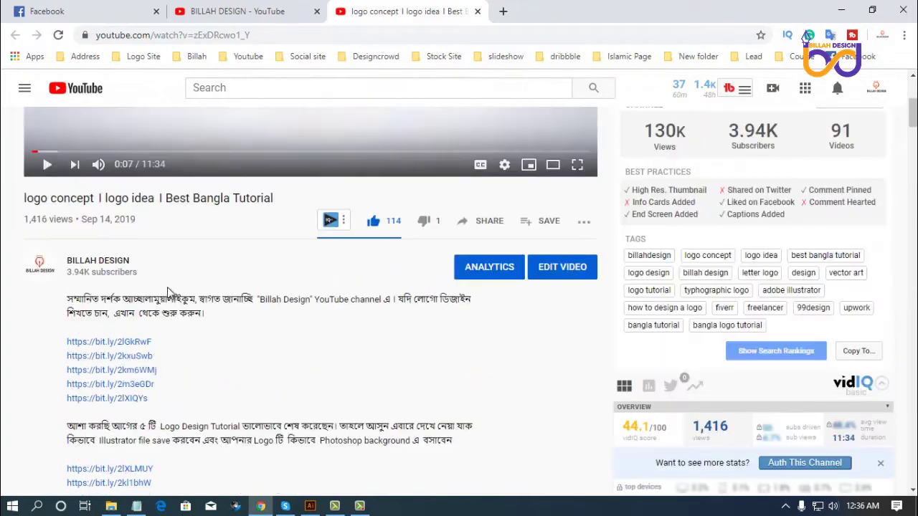
Return to the BILLAH DESIGN channel's uploads page
left_click(270, 18)
scroll(222, 233, "down", 1)
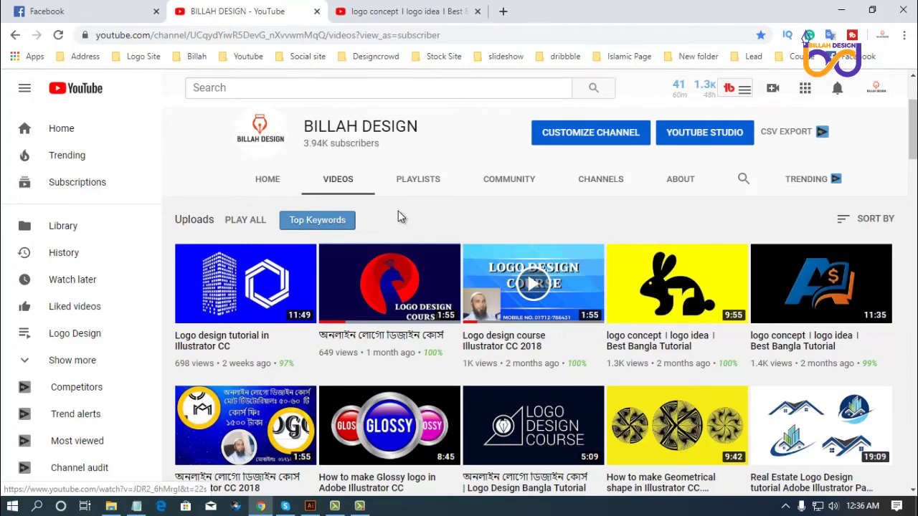
mouse_move(286, 364)
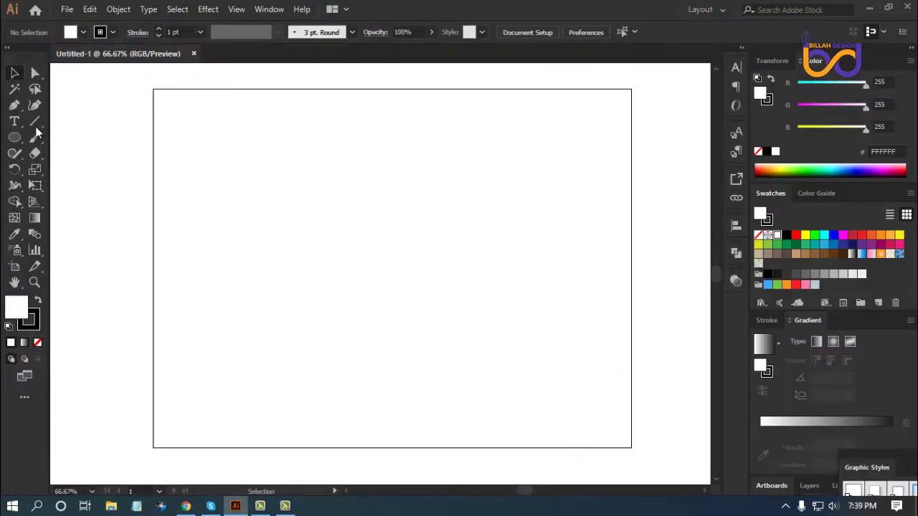
Draw a 96 px circle near the artboard centre with no fill, outline only
left_click(14, 137)
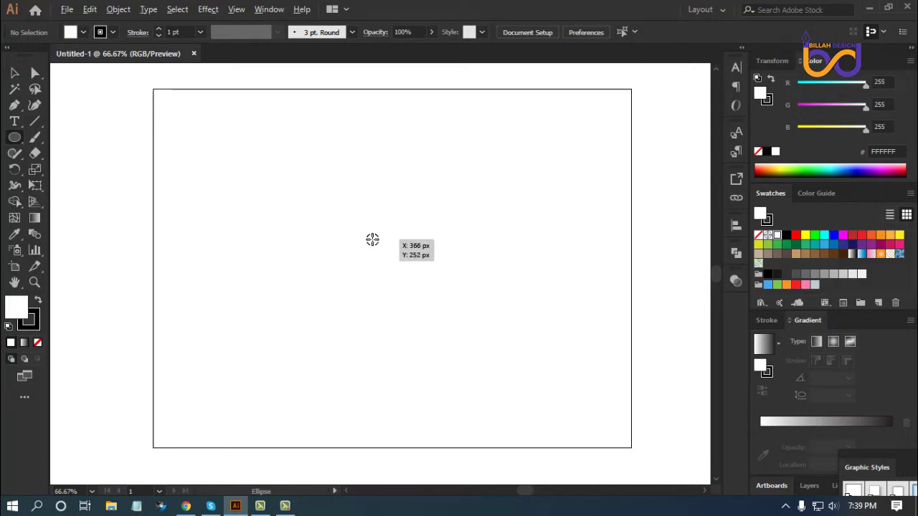
left_click_drag(370, 237, 405, 291)
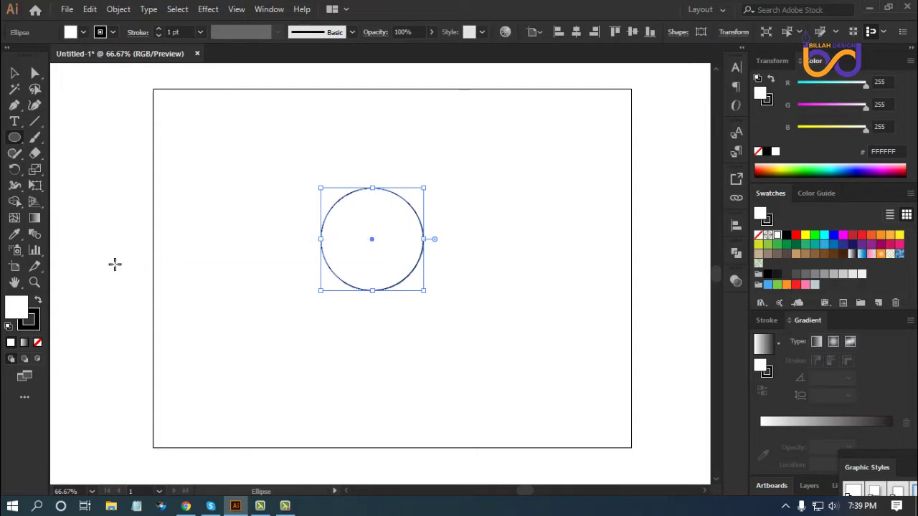
left_click(38, 345)
left_click(29, 320)
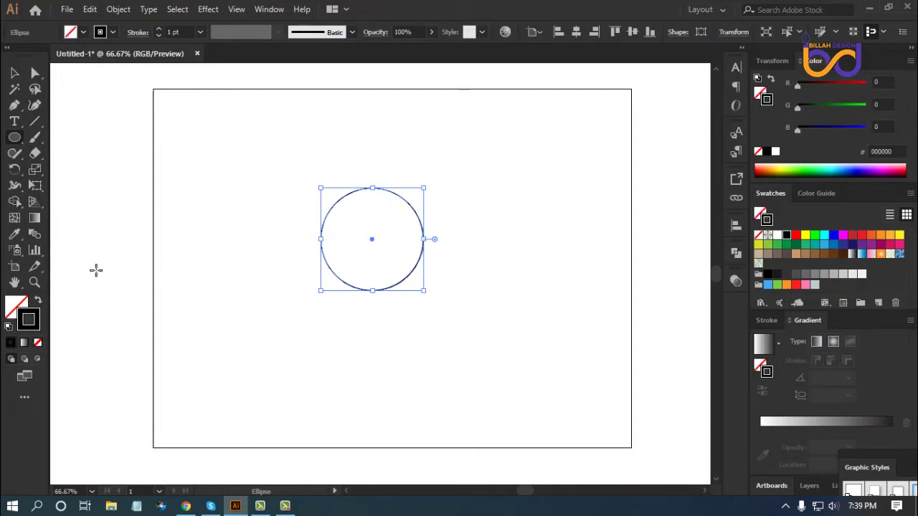
Alt-drag an overlapping copy of the circle to the right and select both circles
left_click(15, 72)
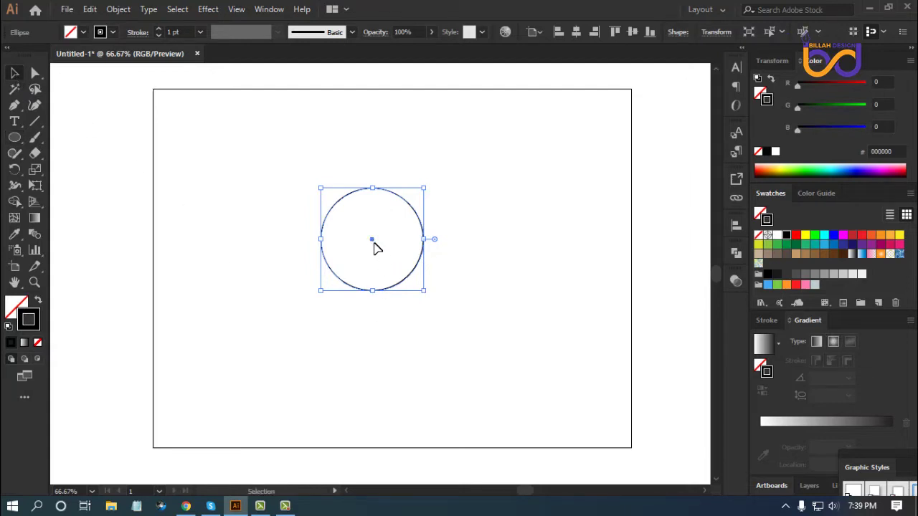
left_click_drag(373, 239, 451, 244)
key("ctrl+a")
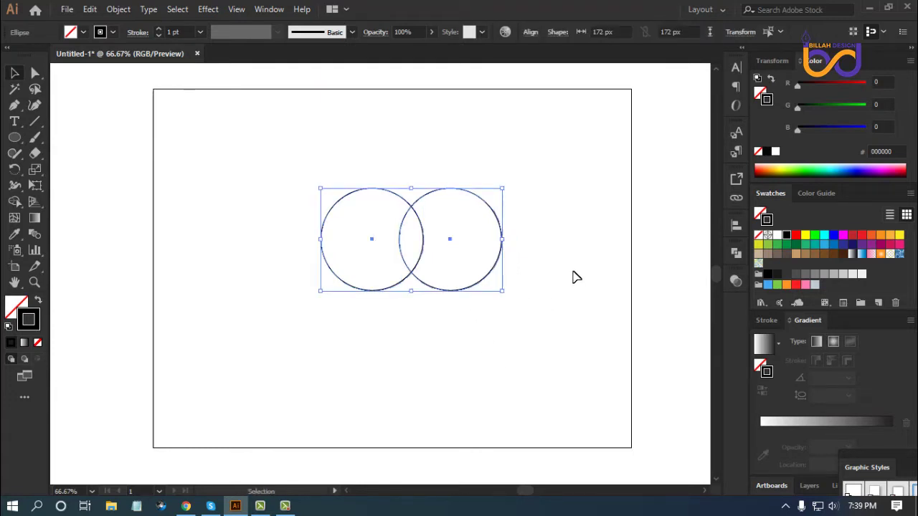
Intersect the two circles in Pathfinder to leave a lens-shaped leaf
left_click(735, 252)
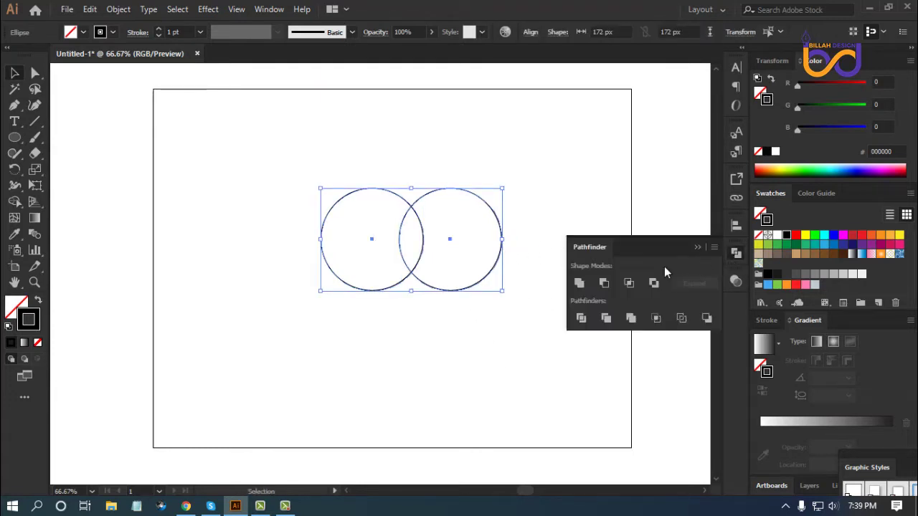
left_click(629, 284)
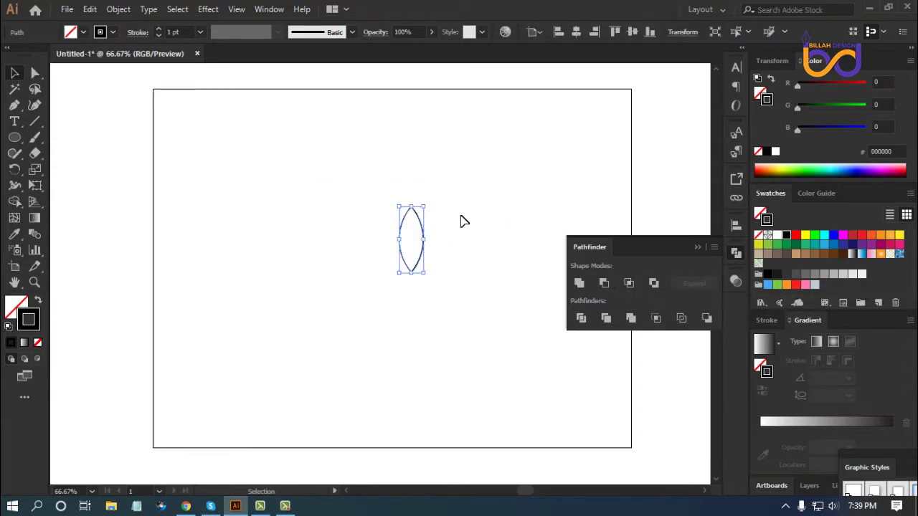
left_click(735, 254)
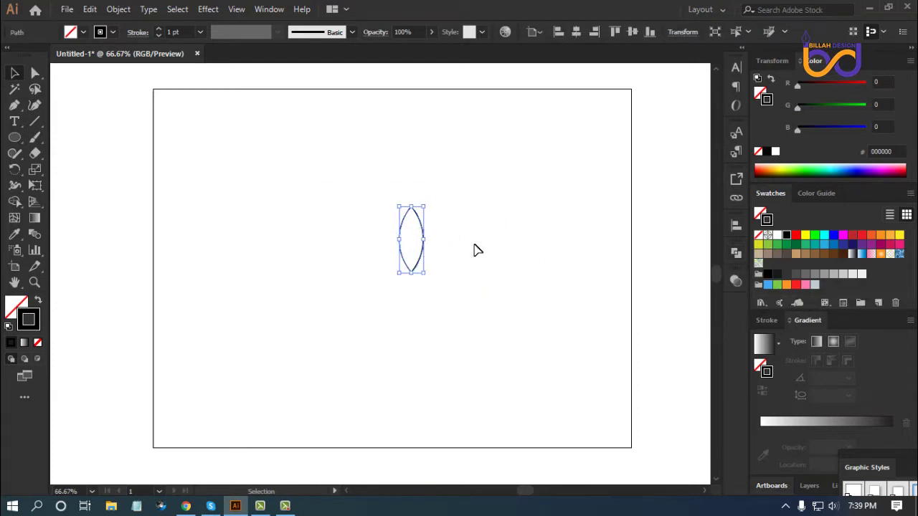
Reposition the lens and swap fill and stroke so it is solid black
left_click(432, 273)
left_click_drag(420, 261, 371, 250)
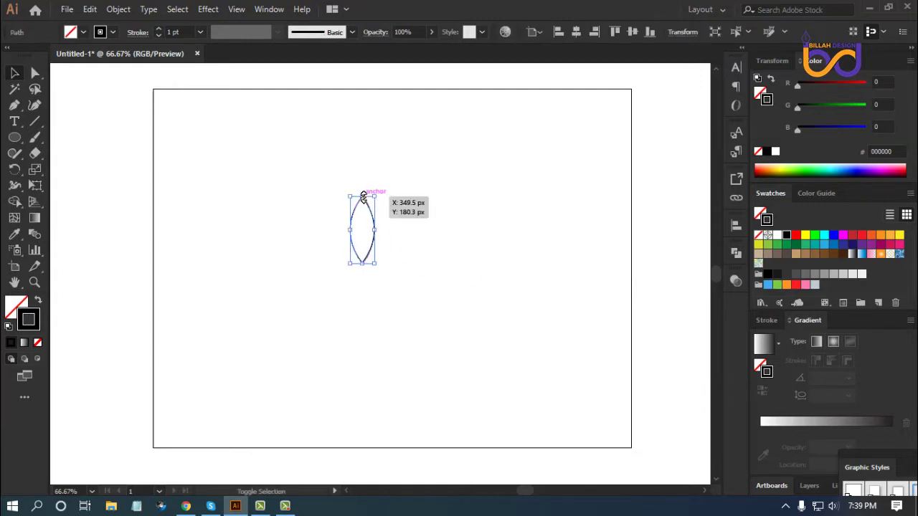
left_click(439, 291)
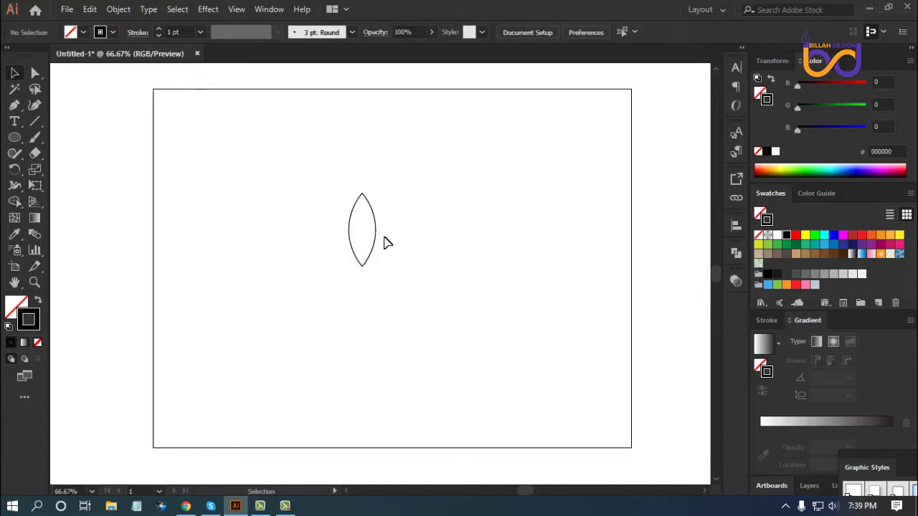
mouse_move(376, 233)
left_mouse_down()
mouse_move(370, 222)
mouse_move(381, 231)
left_mouse_up()
left_click_drag(439, 278, 373, 236)
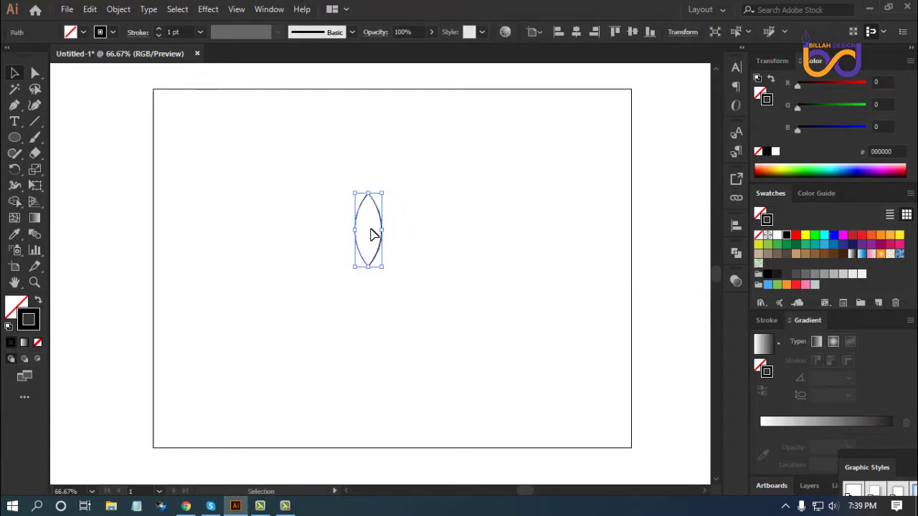
left_click(38, 302)
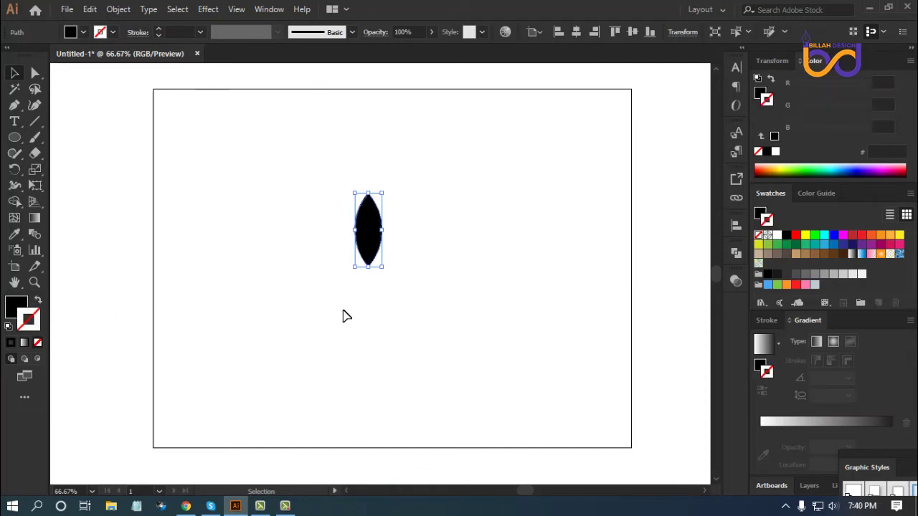
left_click_drag(365, 246, 355, 244)
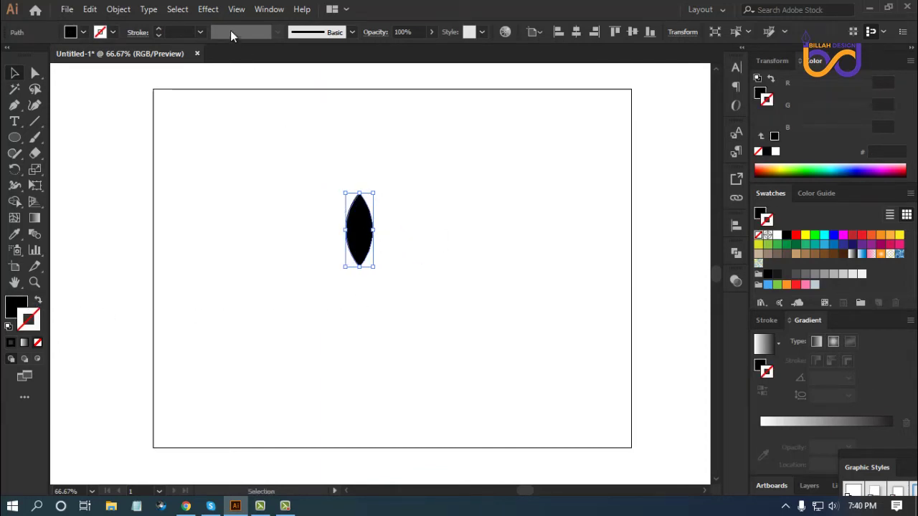
Open Effect > Distort & Transform > Transform with Preview on and Copies set to 3
left_click(208, 9)
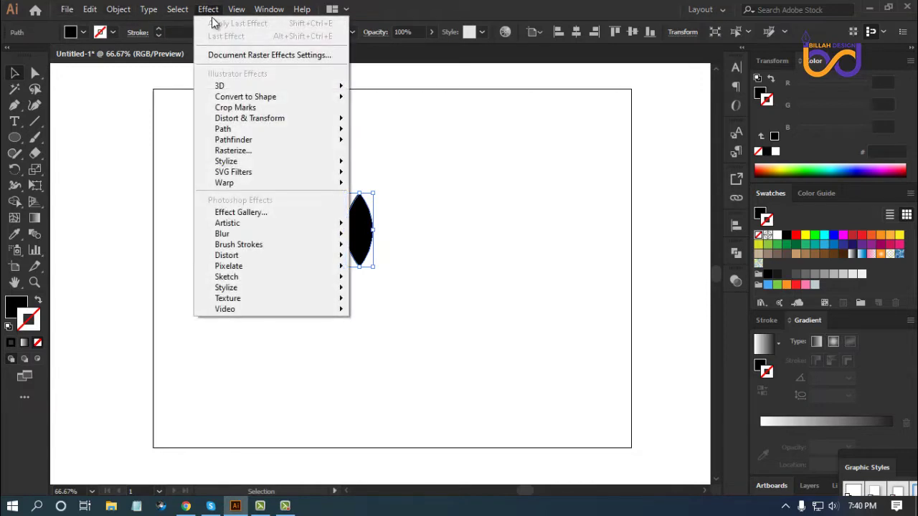
mouse_move(284, 123)
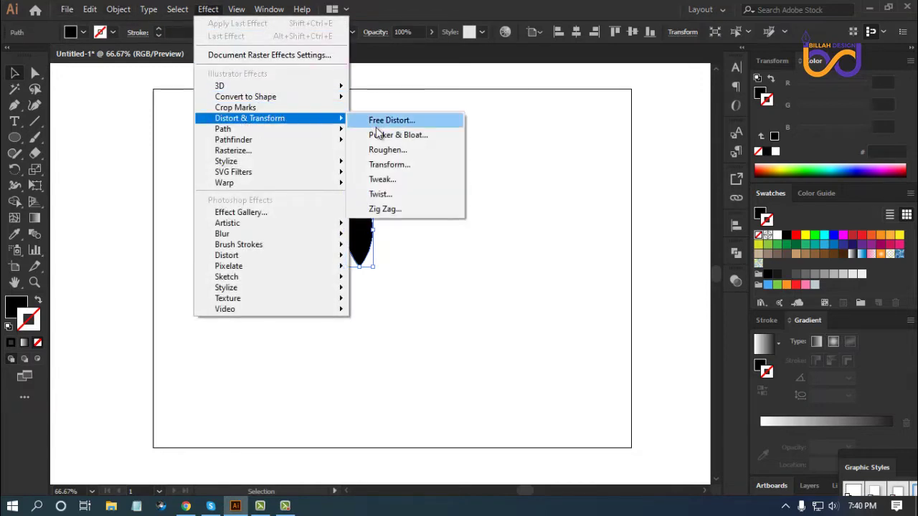
left_click(389, 164)
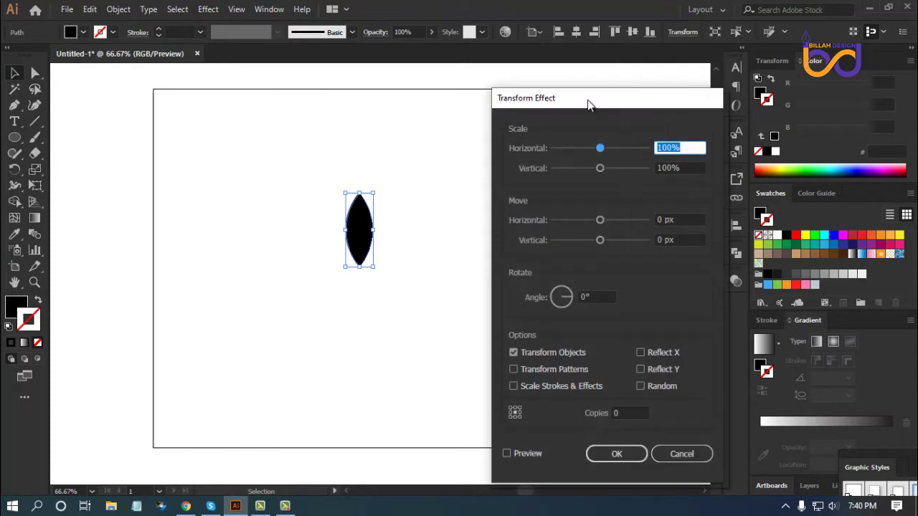
left_click_drag(588, 101, 565, 74)
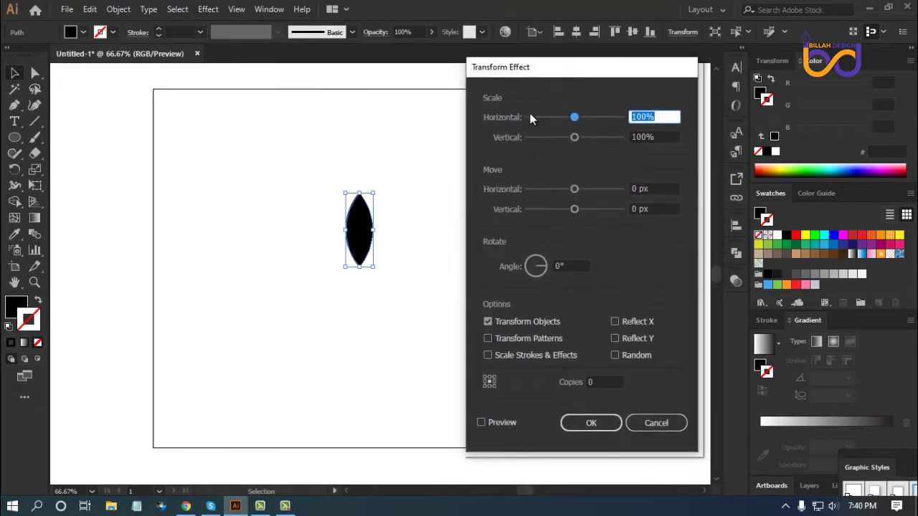
left_click(481, 423)
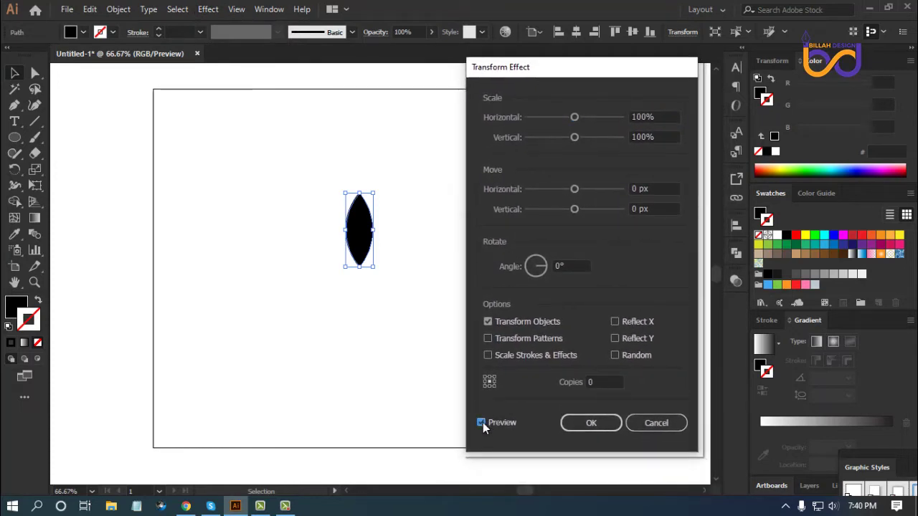
left_click_drag(545, 72, 573, 74)
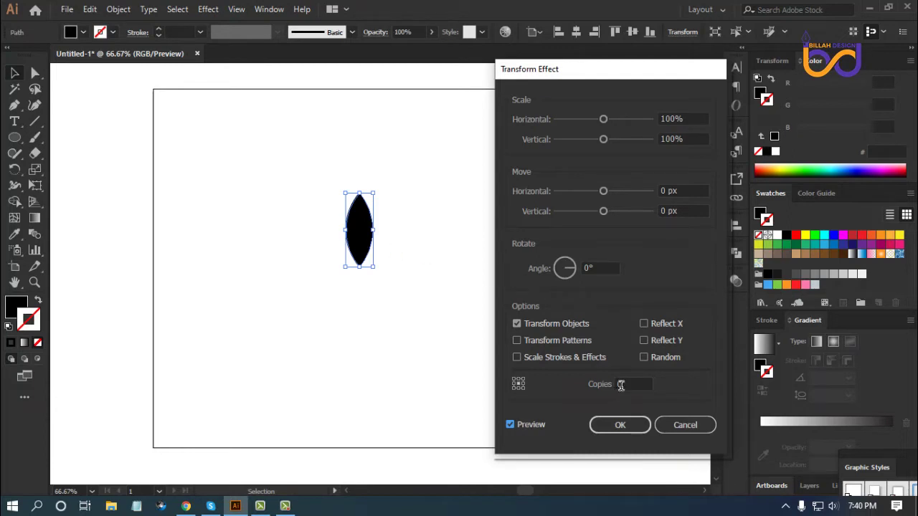
double_click(626, 385)
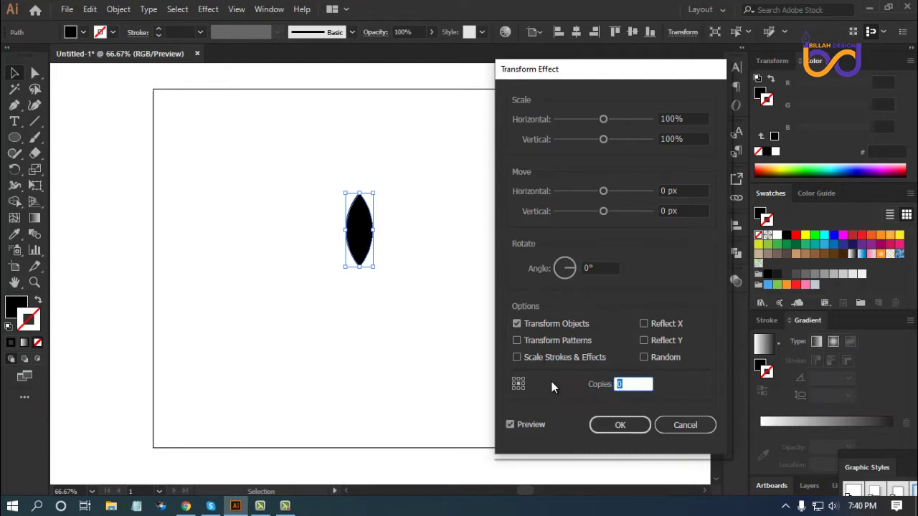
type("3")
key("Tab")
Set both scales to 90% and move the copies about 43 px right, overlapping
left_click(685, 118)
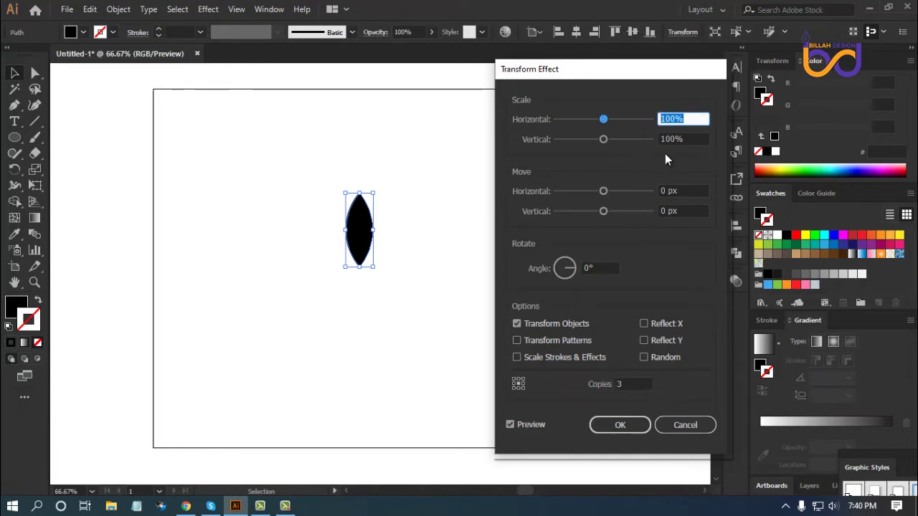
type("90")
key("Tab")
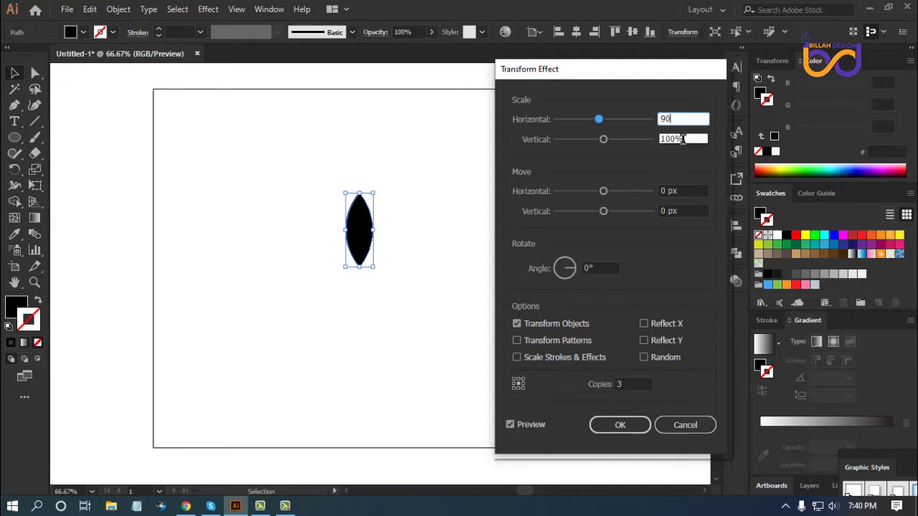
type("90")
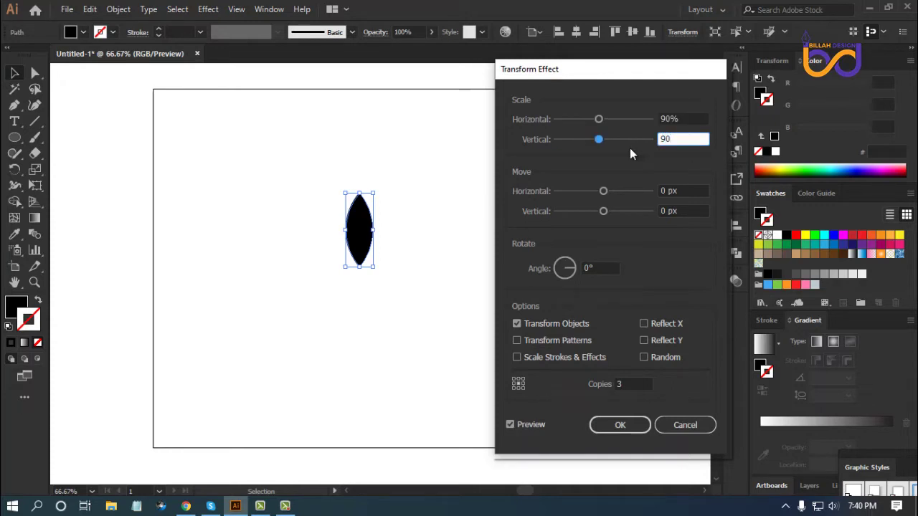
left_click(510, 424)
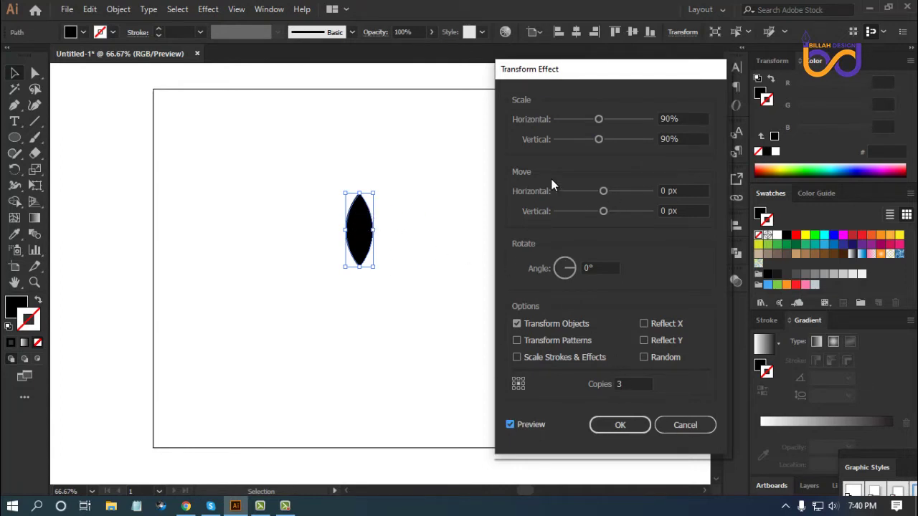
left_click_drag(605, 194, 628, 192)
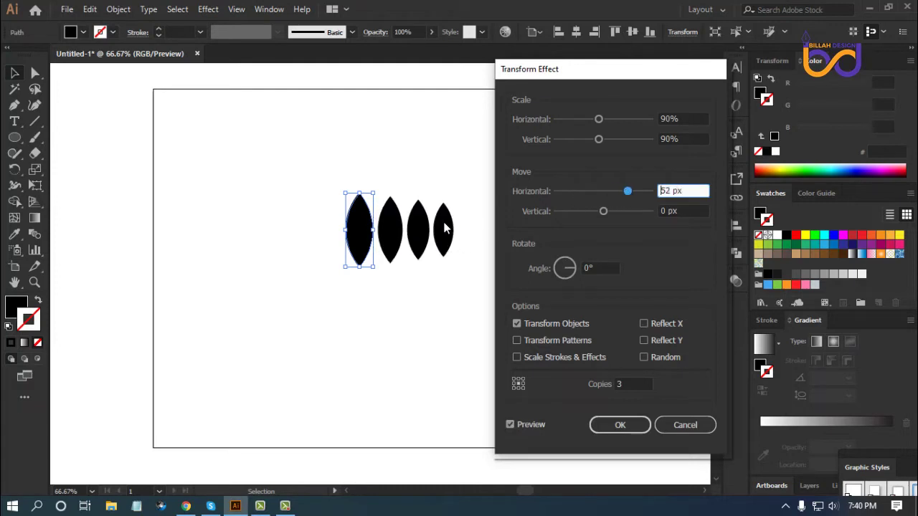
mouse_move(627, 192)
left_mouse_down()
mouse_move(616, 192)
mouse_move(625, 196)
left_mouse_up()
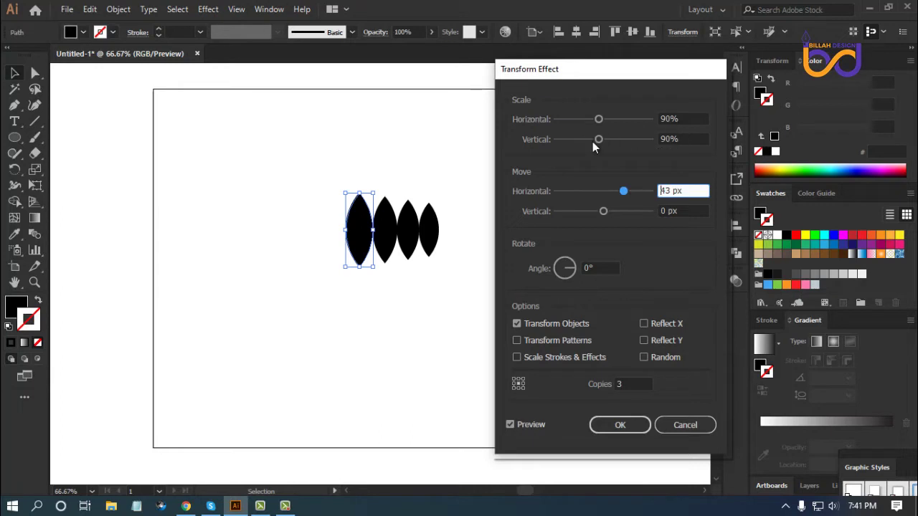
Lower horizontal scale to 86%, trim the vertical scale, and apply the Transform effect
left_click(686, 116)
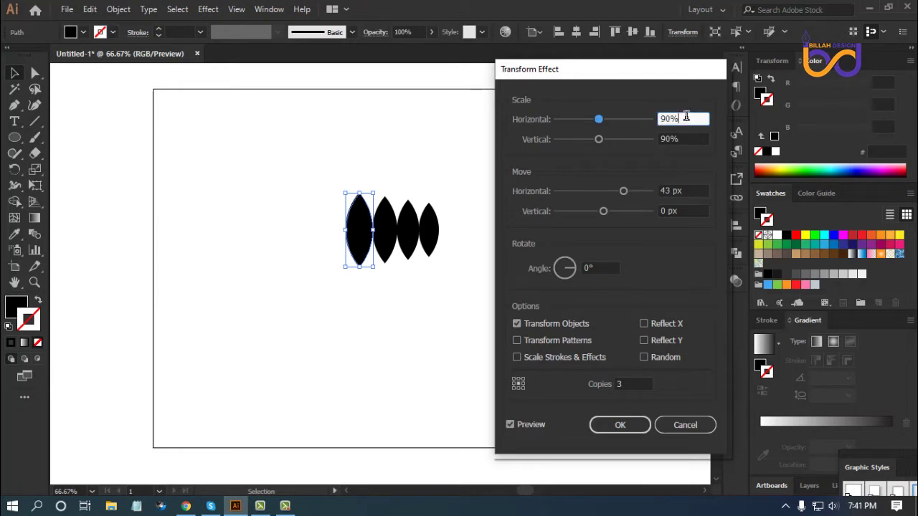
key("Down")
key("Down")
key("Down")
key("Down")
key("Down")
key("Down")
key("Down")
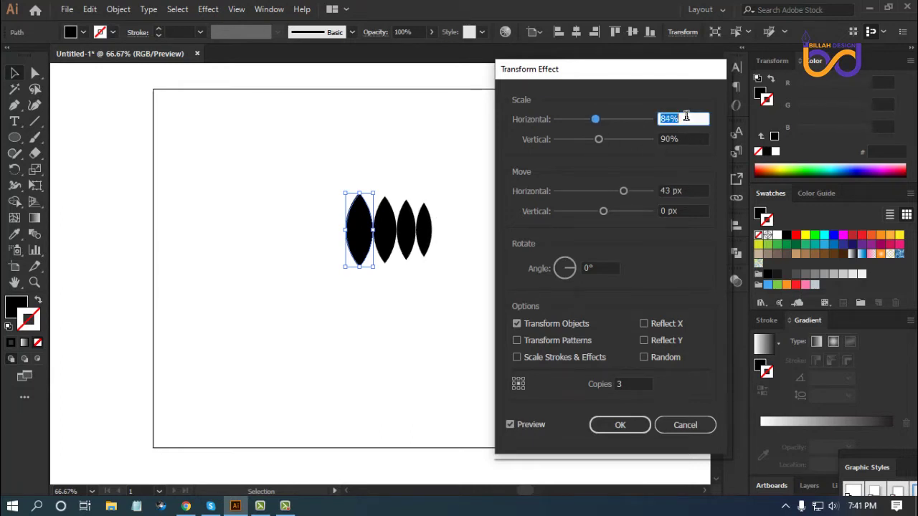
key("Up")
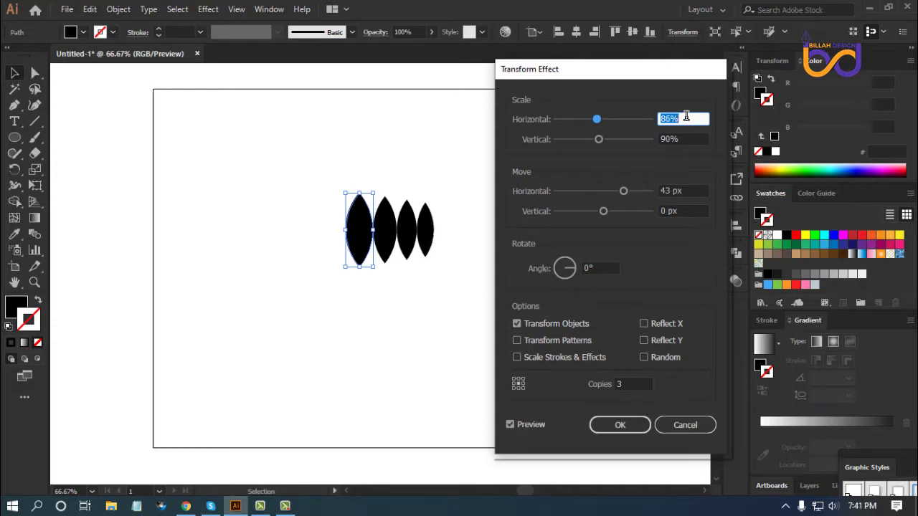
key("Up")
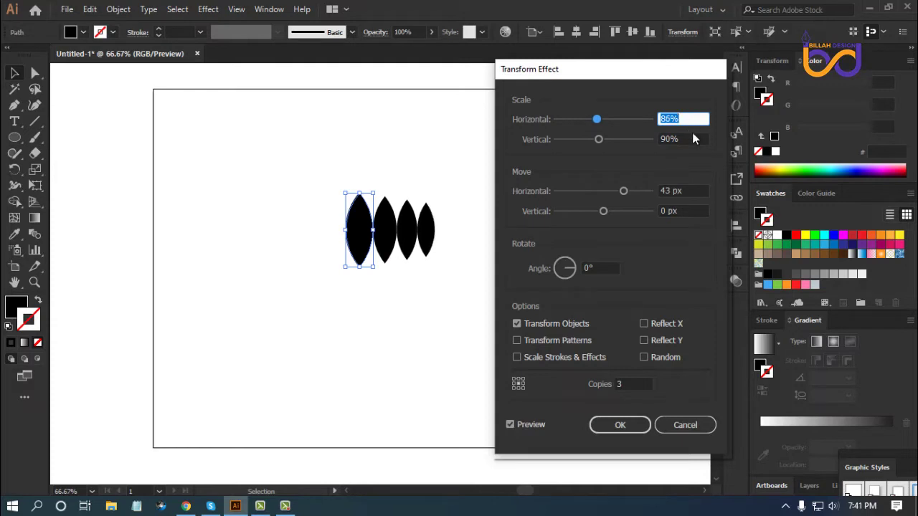
left_click(690, 138)
key("Down")
key("Up")
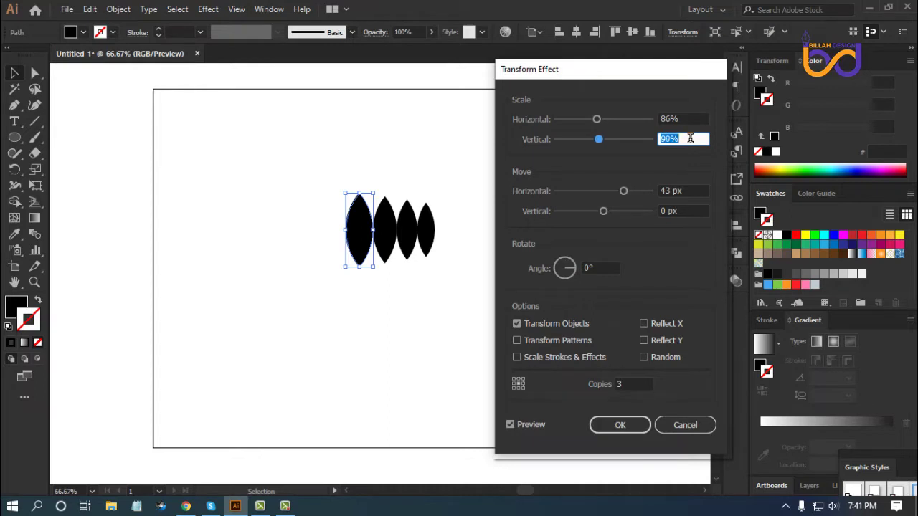
key("Down")
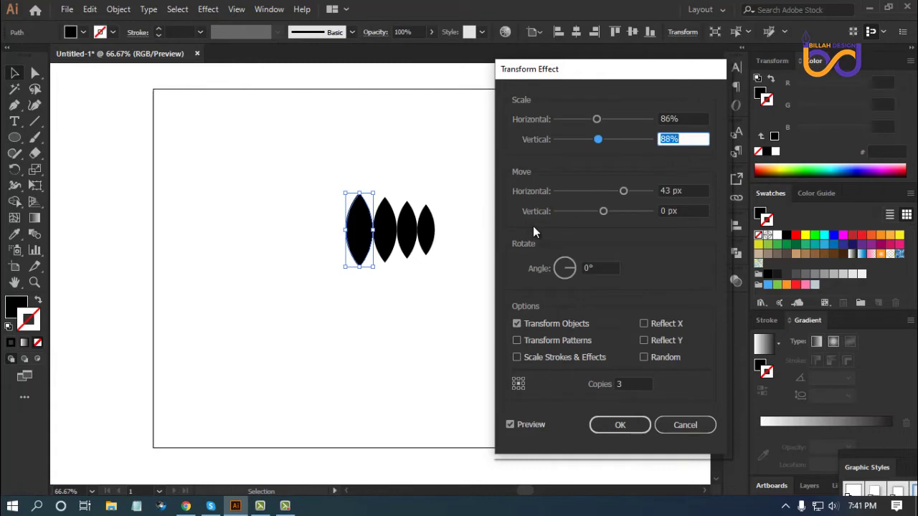
left_click(621, 425)
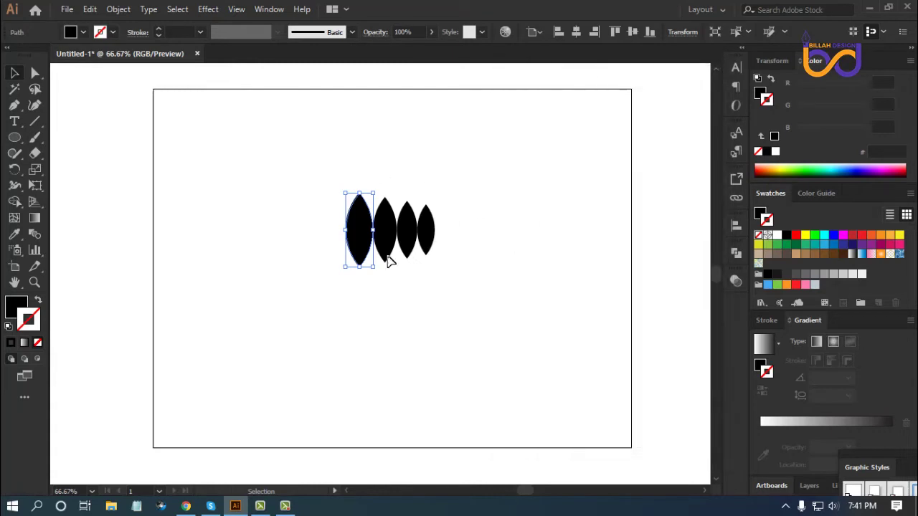
Expand the leaves' appearance and ungroup them into four separate shapes
left_click(119, 9)
left_click(193, 164)
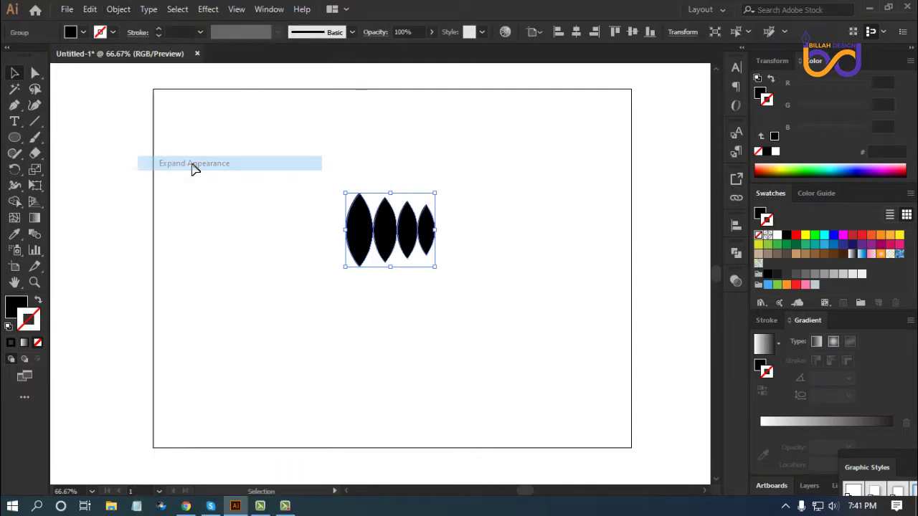
right_click(516, 178)
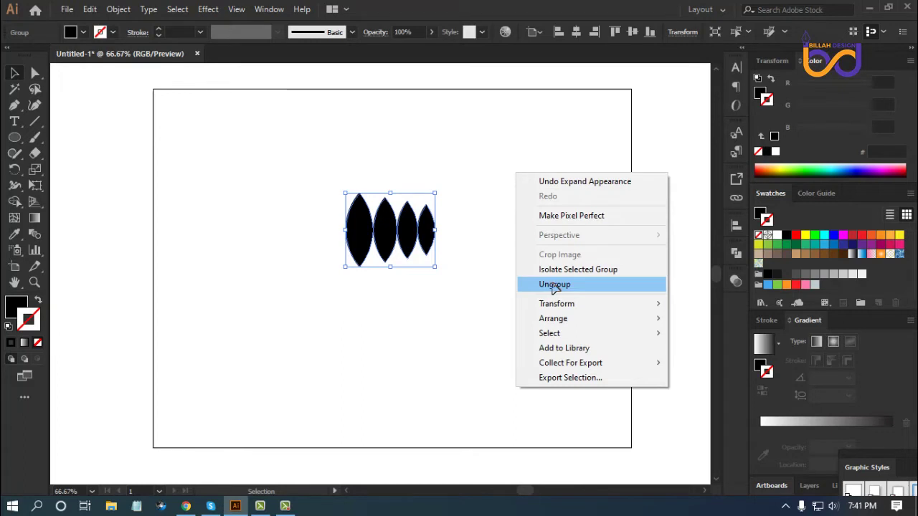
left_click(552, 285)
left_click(522, 281)
Spread three leaves away from the first and tilt the leftmost one diagonally
key("ctrl+plus")
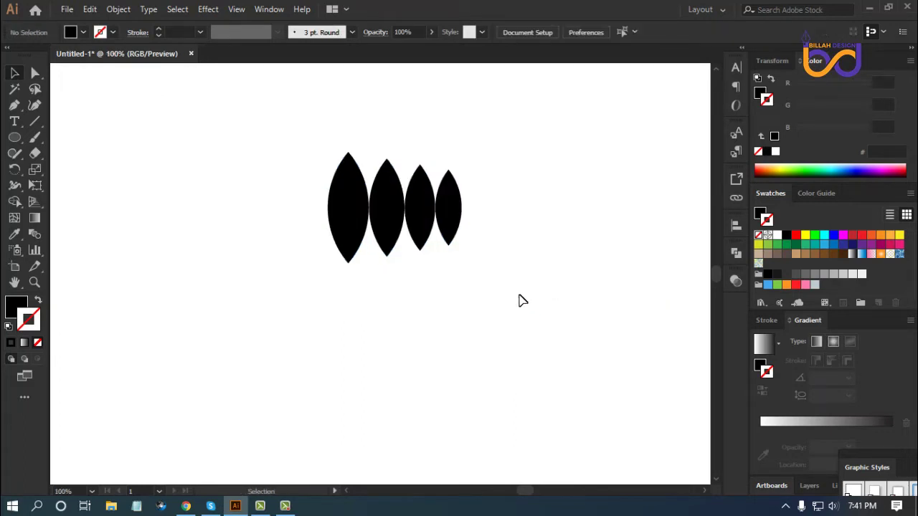
left_click_drag(509, 241, 514, 230)
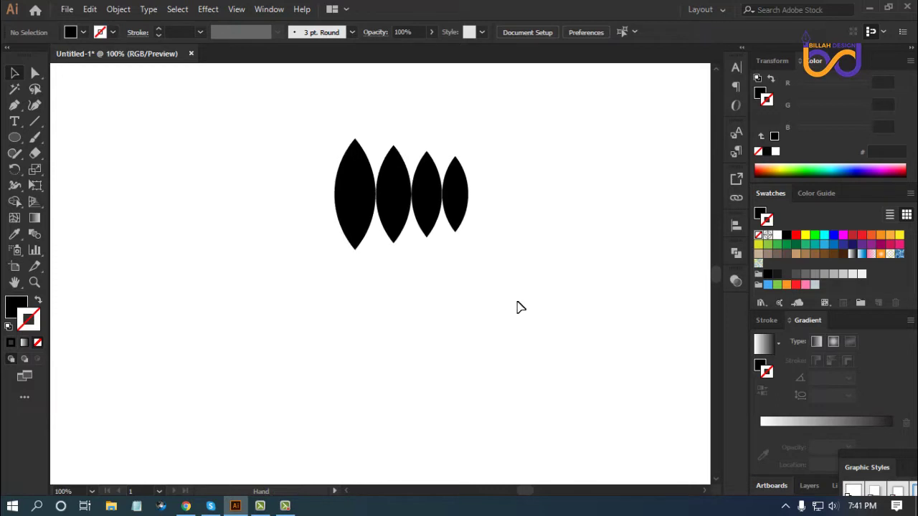
left_click_drag(469, 206, 495, 198)
left_click(555, 348)
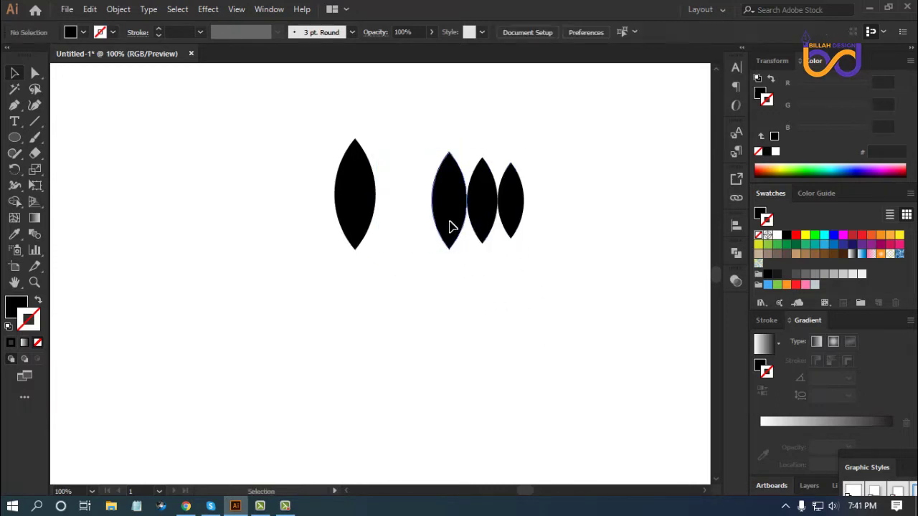
left_click_drag(447, 227, 408, 310)
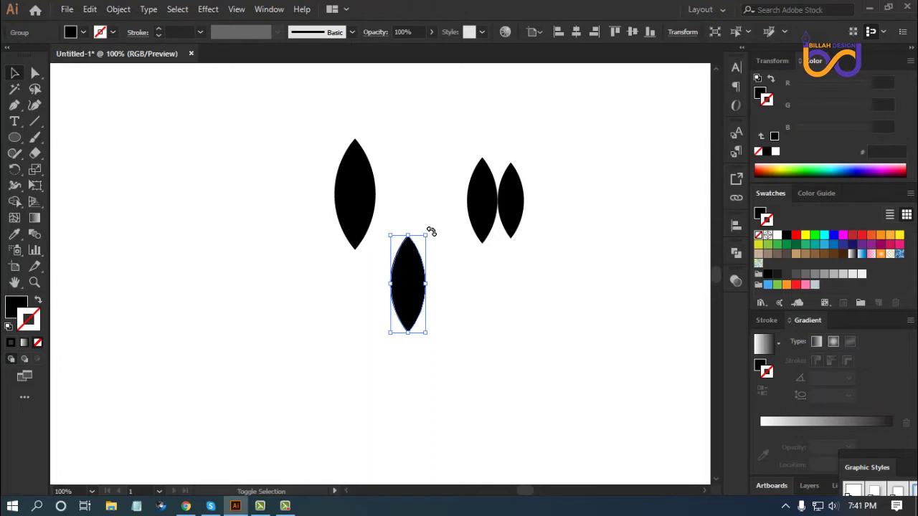
key("ctrl+shift+b")
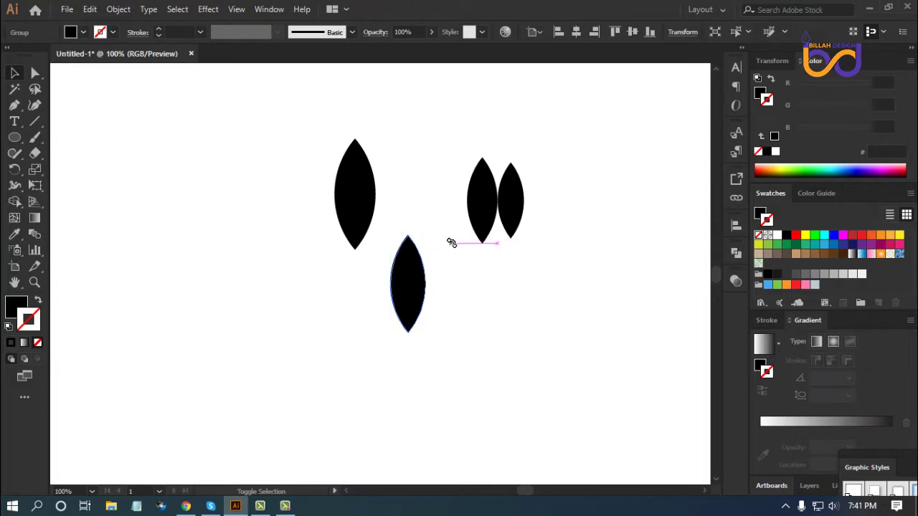
left_click_drag(451, 242, 454, 246)
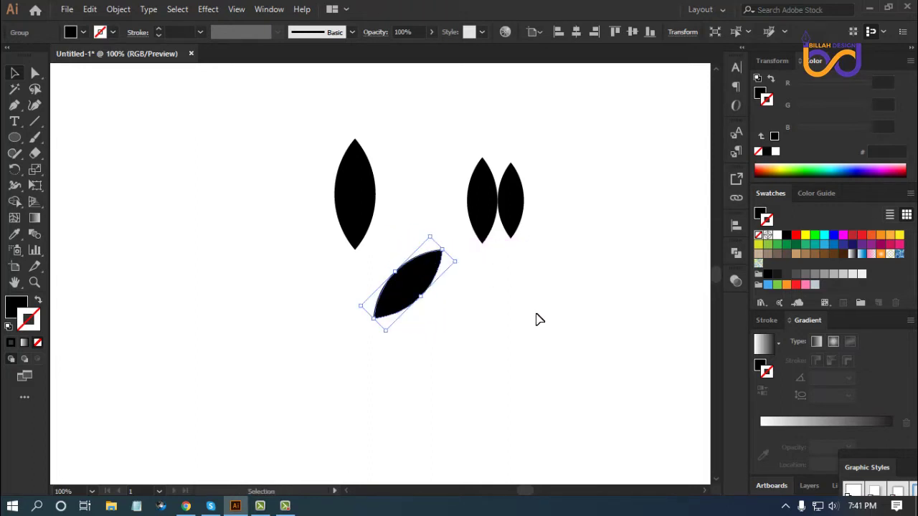
Rotate one leaf horizontal, move the last vertical leaf down and tilt it 45°
left_click(539, 320)
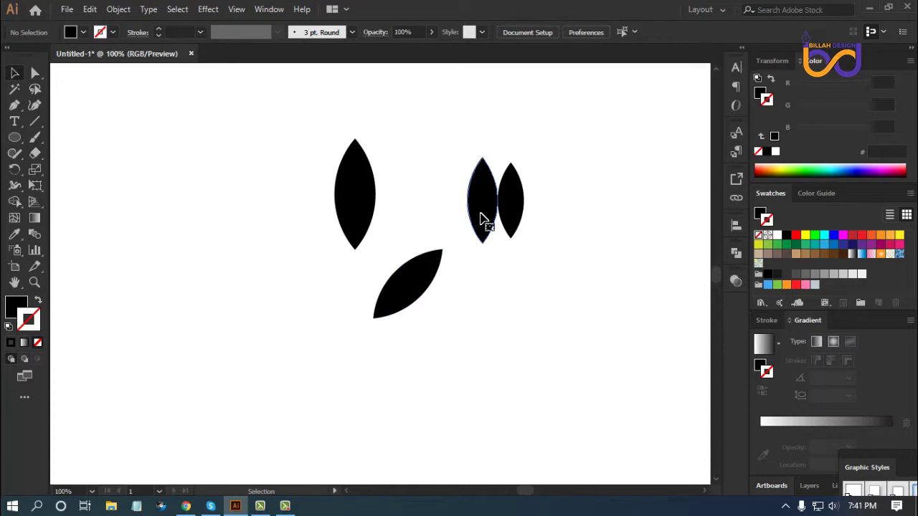
left_click_drag(482, 219, 484, 294)
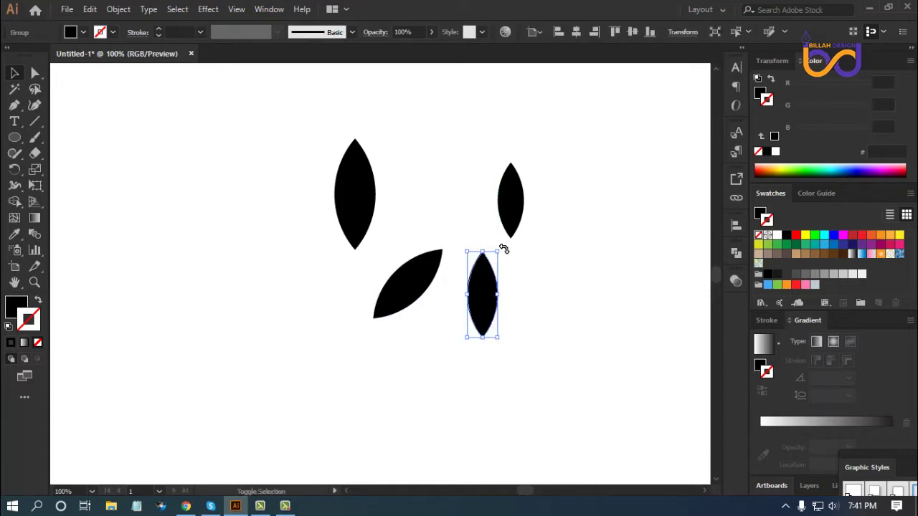
left_click_drag(503, 249, 511, 315)
left_click(518, 321)
left_click(547, 266)
left_click_drag(512, 223, 462, 411)
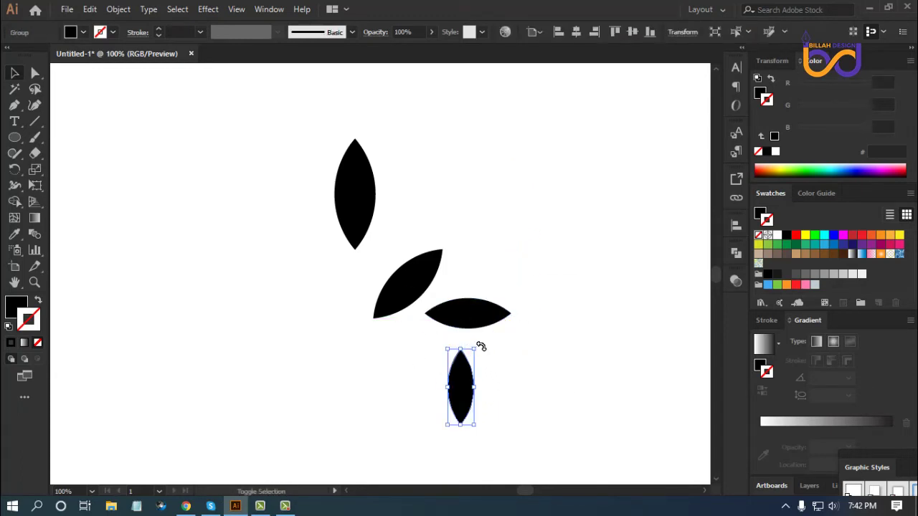
left_click_drag(480, 346, 458, 344)
Move the diagonal leaf down-left and the horizontal leaf up toward the top leaf
left_click(558, 370)
left_click_drag(532, 361, 545, 348)
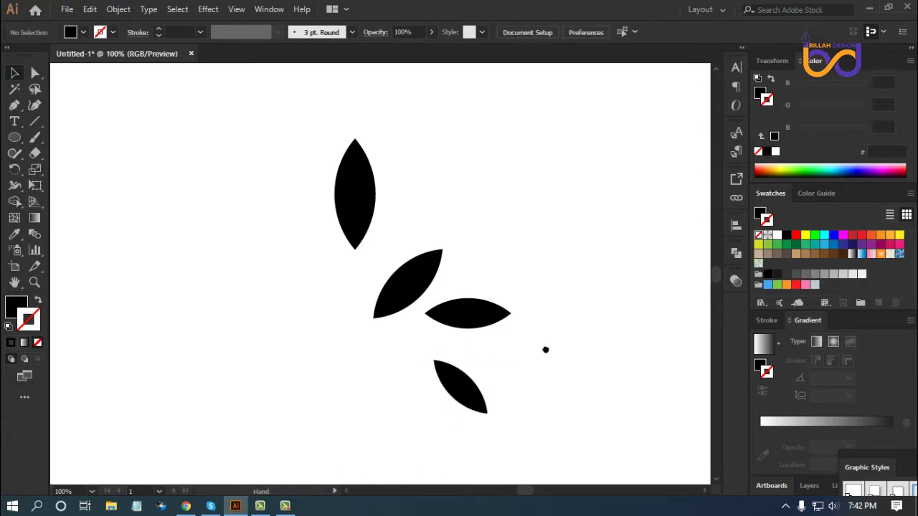
left_click_drag(438, 287, 392, 345)
left_click(565, 363)
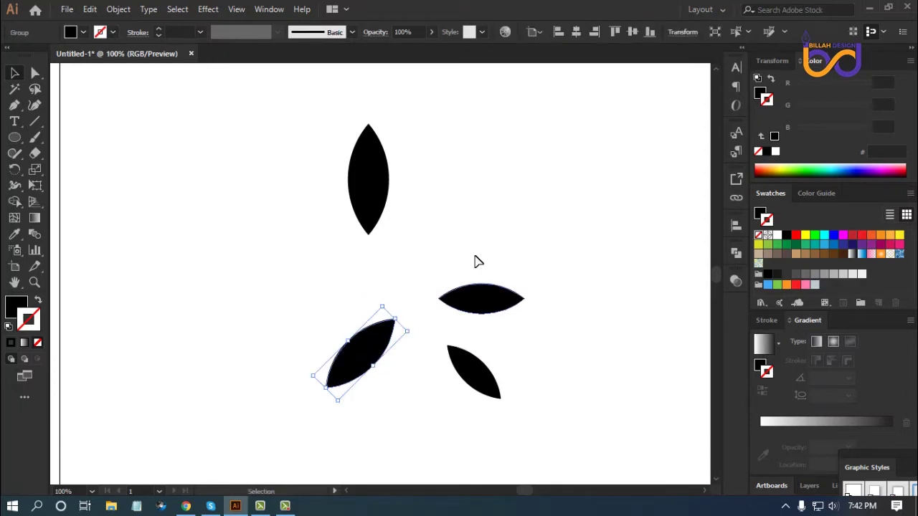
left_click_drag(479, 297, 423, 246)
left_click(531, 332)
Join the horizontal leaf to the top leaf's base and check the joint zoomed in
left_click(564, 337)
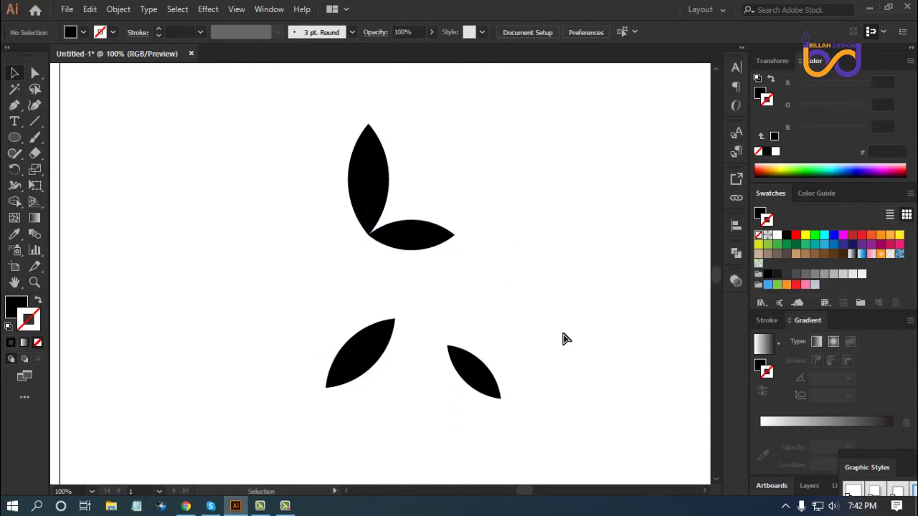
key("ctrl+plus")
key("ctrl+plus")
key("ctrl+plus")
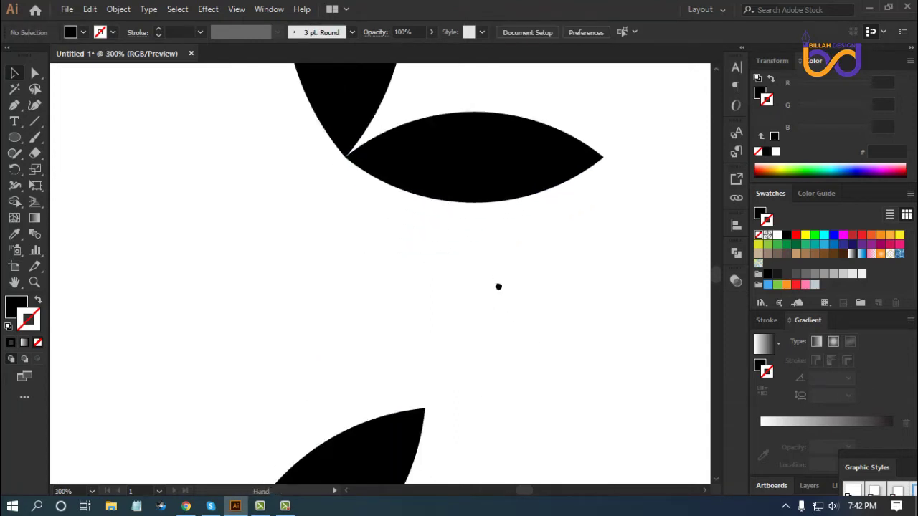
left_click_drag(498, 287, 526, 284)
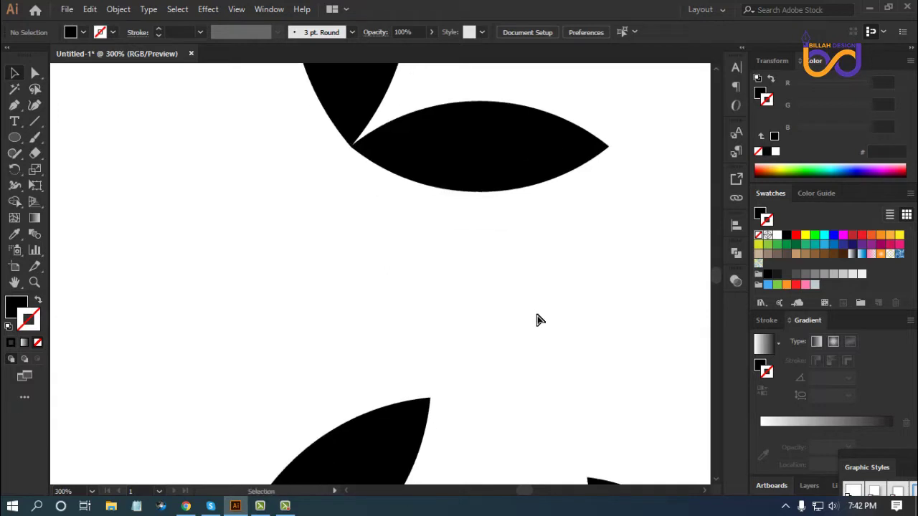
key("ctrl+minus")
key("ctrl+minus")
left_click_drag(448, 409, 400, 399)
Move the lower diagonal petal so its tip meets the upper petal's tip
left_click(506, 366)
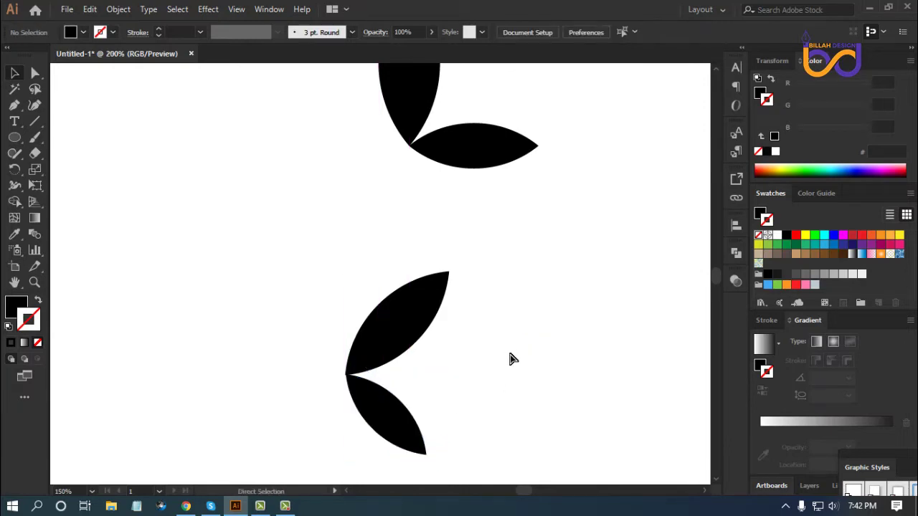
key("ctrl+plus")
key("ctrl+plus")
key("ctrl+plus")
scroll(450, 420, "down", 3)
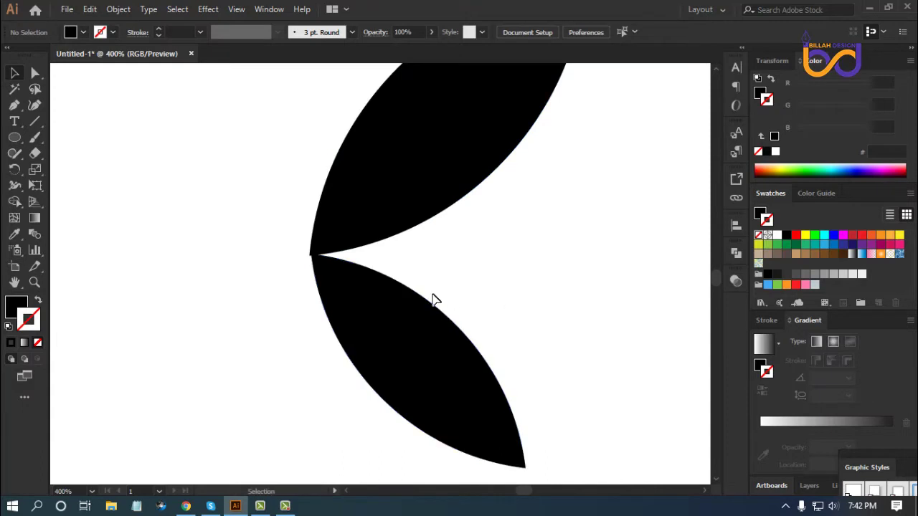
left_click_drag(433, 300, 495, 324)
left_click_drag(406, 289, 346, 273)
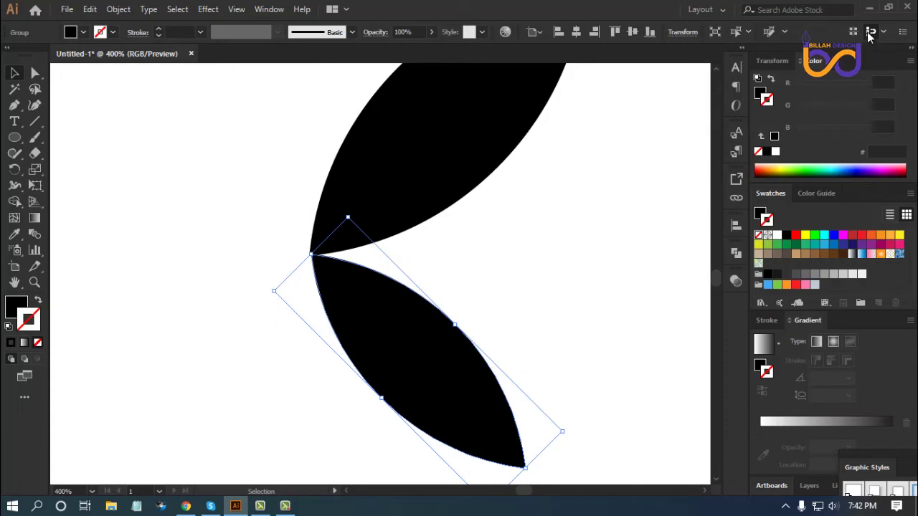
left_click(575, 269)
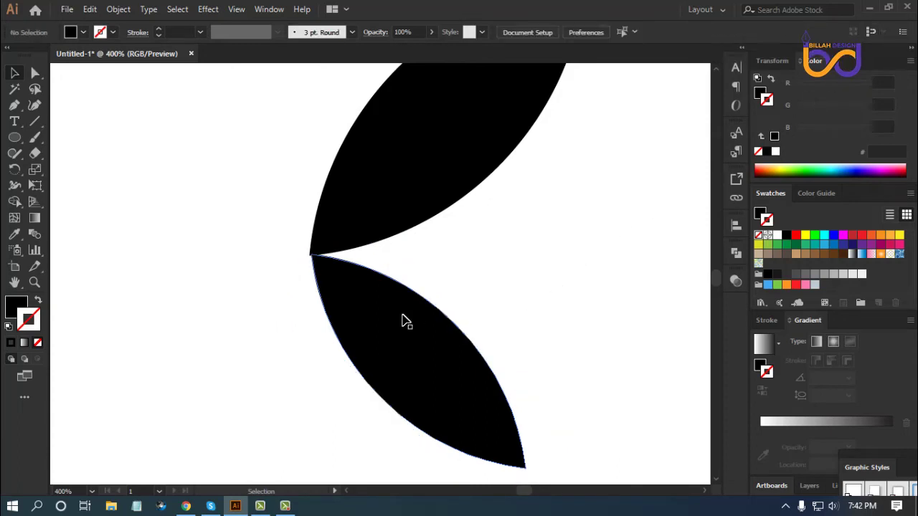
left_click_drag(405, 322, 467, 324)
mouse_move(387, 277)
left_mouse_down()
mouse_move(352, 299)
mouse_move(340, 281)
mouse_move(382, 278)
left_mouse_up()
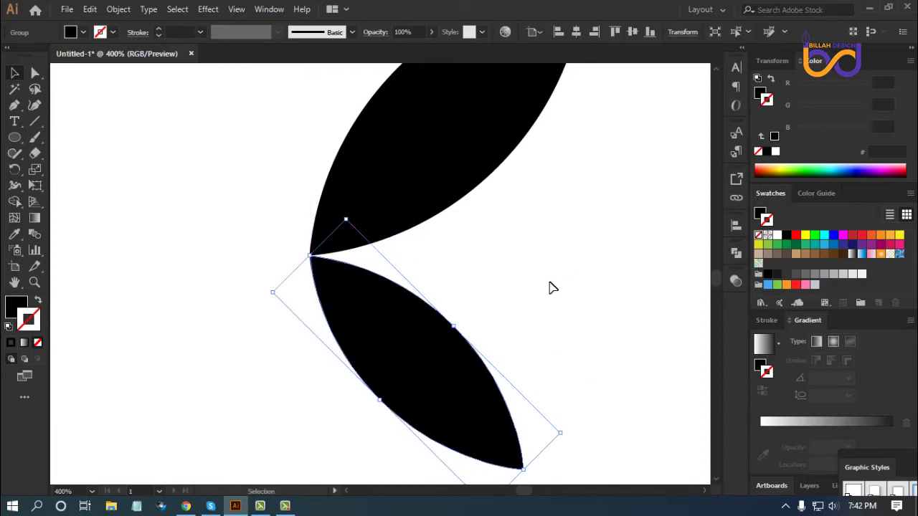
left_click(552, 306)
key("ctrl+minus")
key("ctrl+minus")
key("ctrl+minus")
key("ctrl+minus")
key("ctrl+minus")
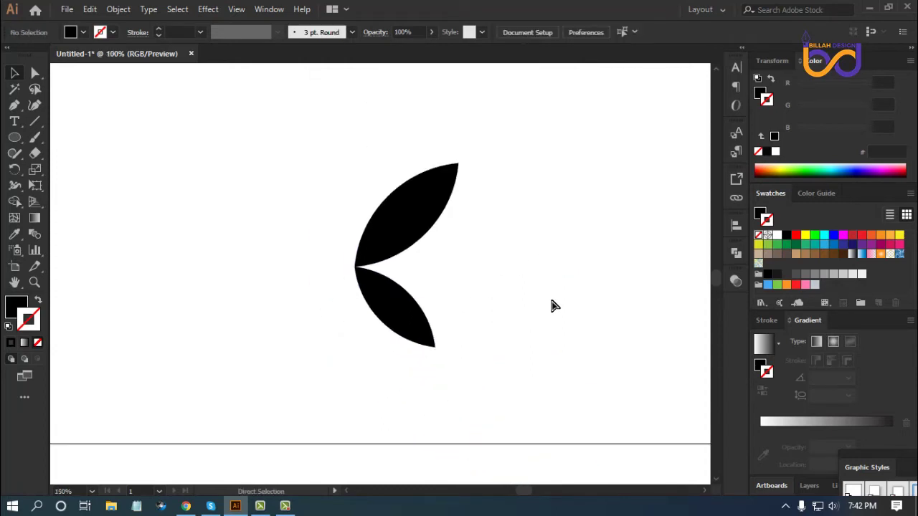
left_click_drag(526, 258, 535, 283)
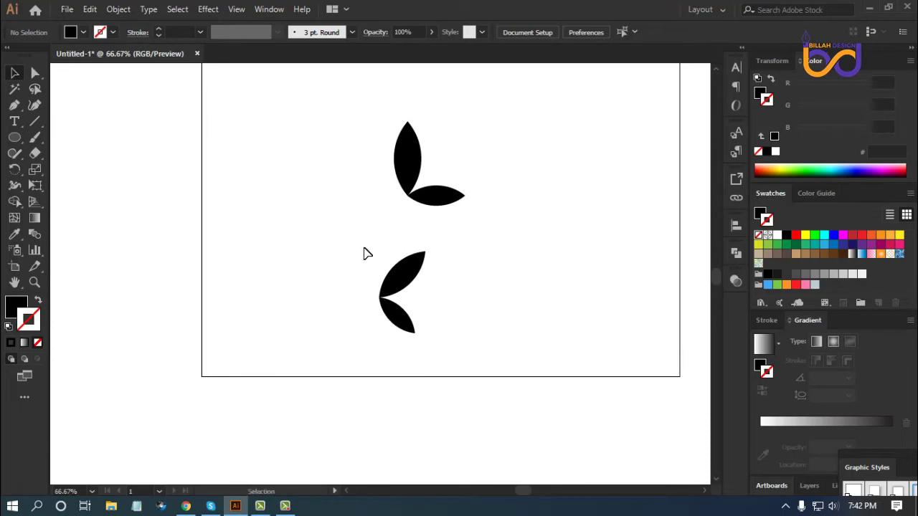
Group the two lower petals together
left_click_drag(363, 245, 438, 334)
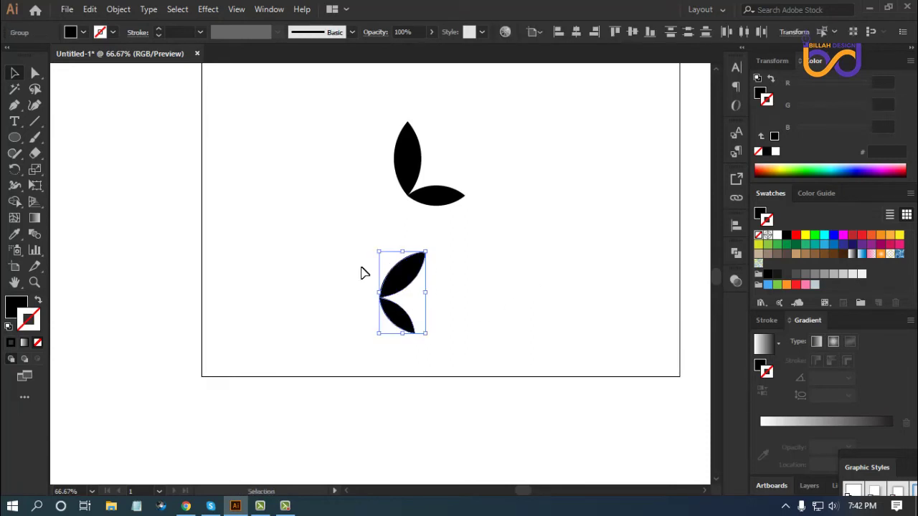
right_click(485, 250)
left_click(519, 329)
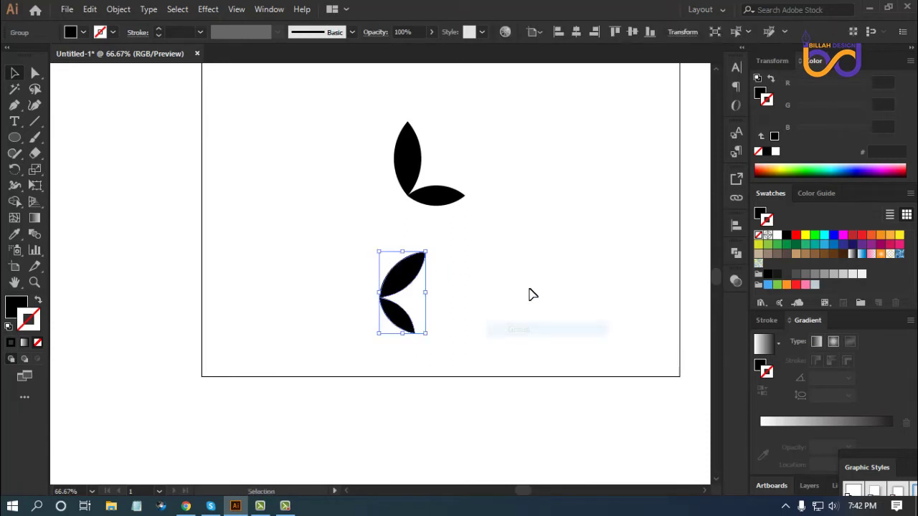
left_click(433, 297)
Move the petal group up onto the first pair's base point, then select the angled petals
left_click_drag(419, 285, 435, 187)
key("ctrl+equal")
key("ctrl+equal")
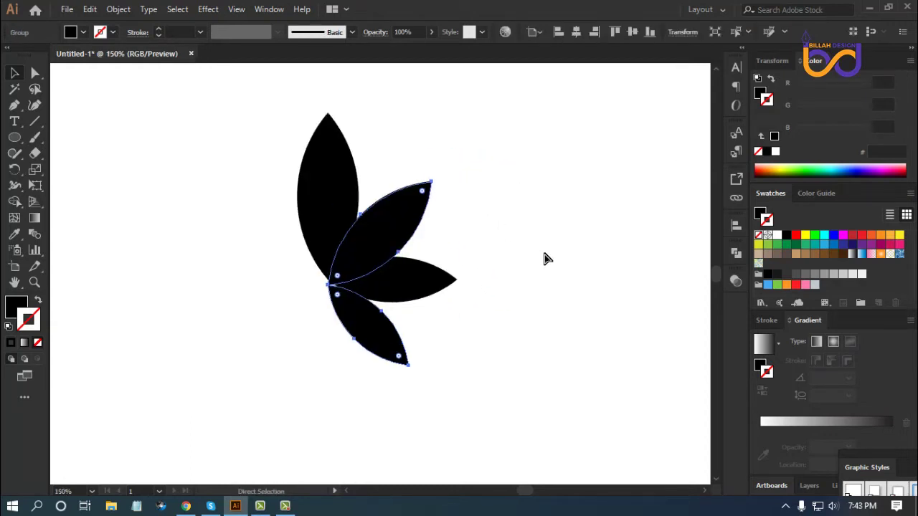
key("ctrl+equal")
left_click_drag(533, 360, 555, 335)
left_click_drag(432, 195, 398, 227)
left_click(575, 378)
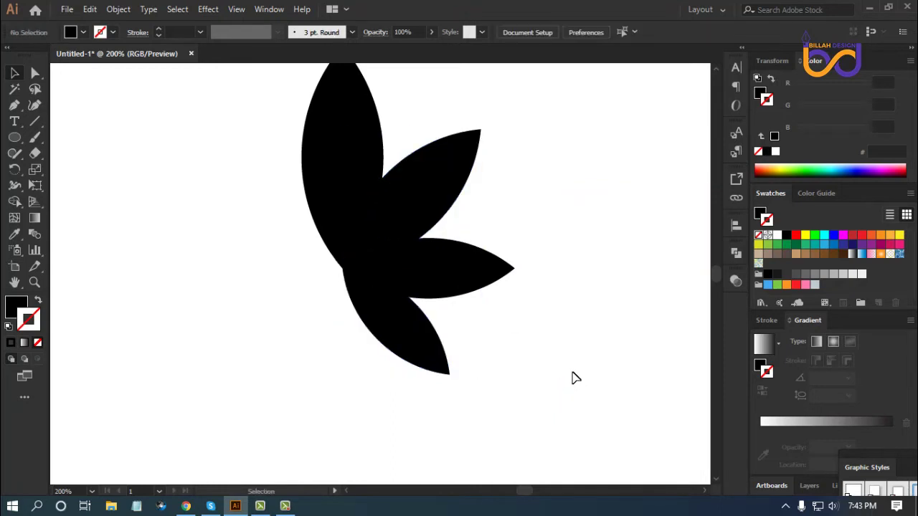
key("ctrl+minus")
key("ctrl+minus")
key("ctrl+minus")
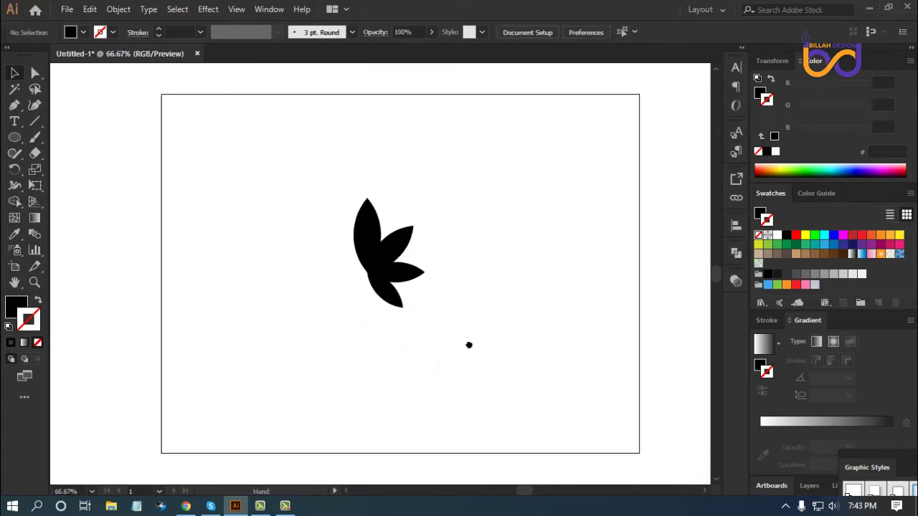
left_click_drag(494, 225, 435, 290)
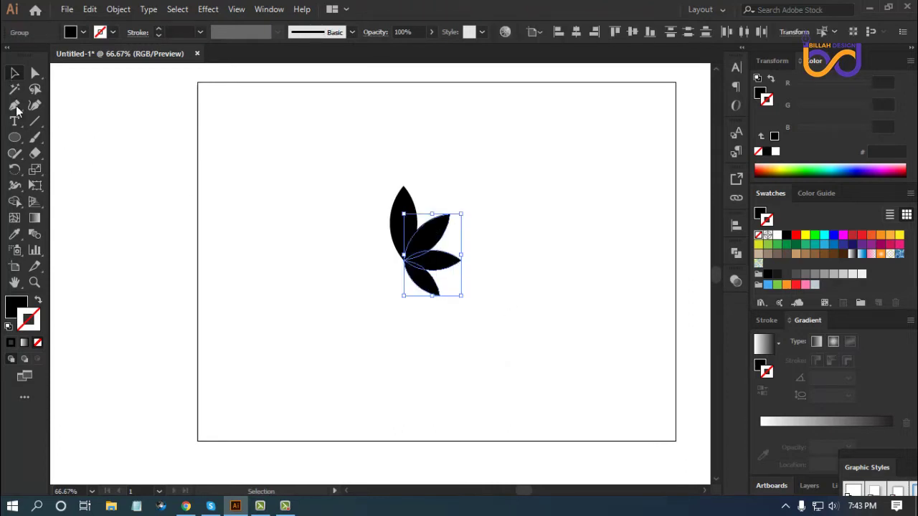
Reflect a copy of the angled petals across a vertical axis at their base point
left_click(15, 169)
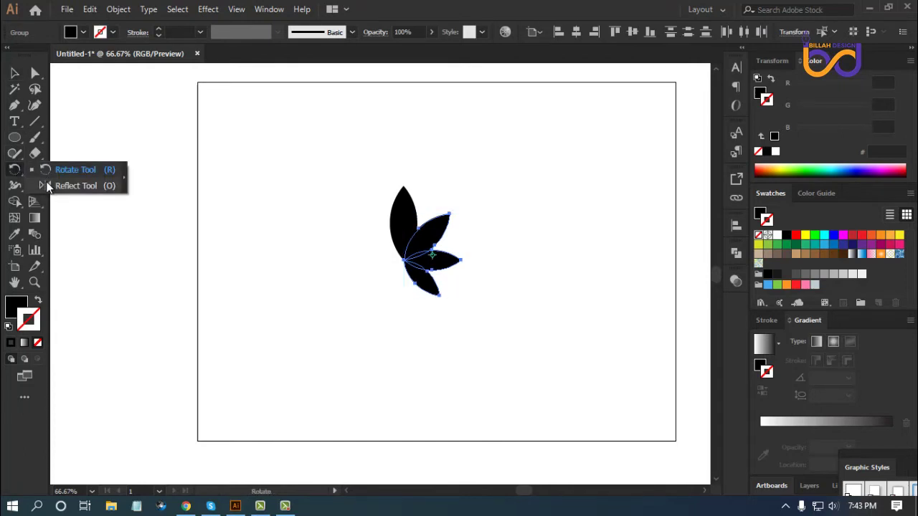
key("o")
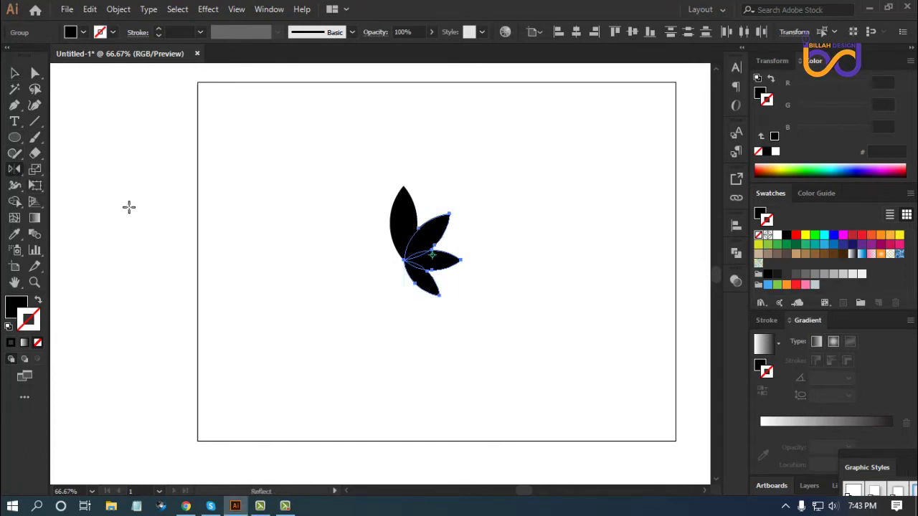
left_click(405, 260, "alt")
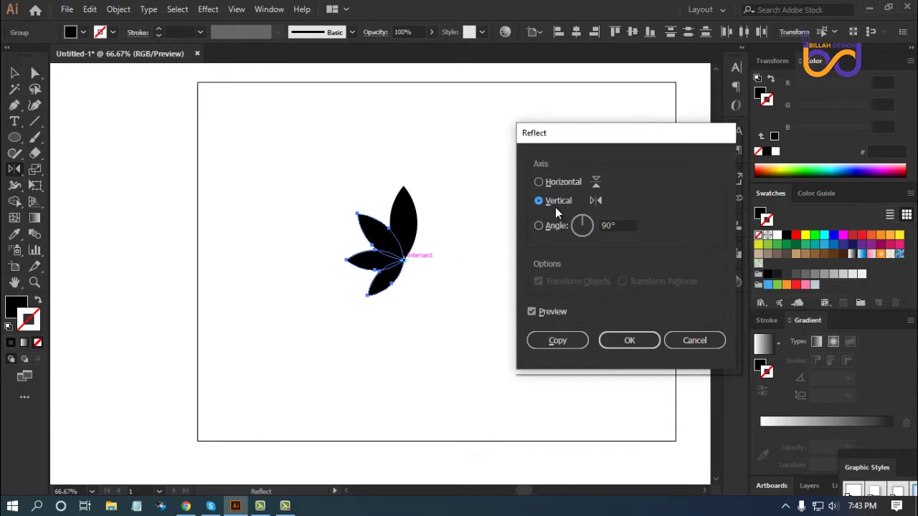
left_click(552, 342)
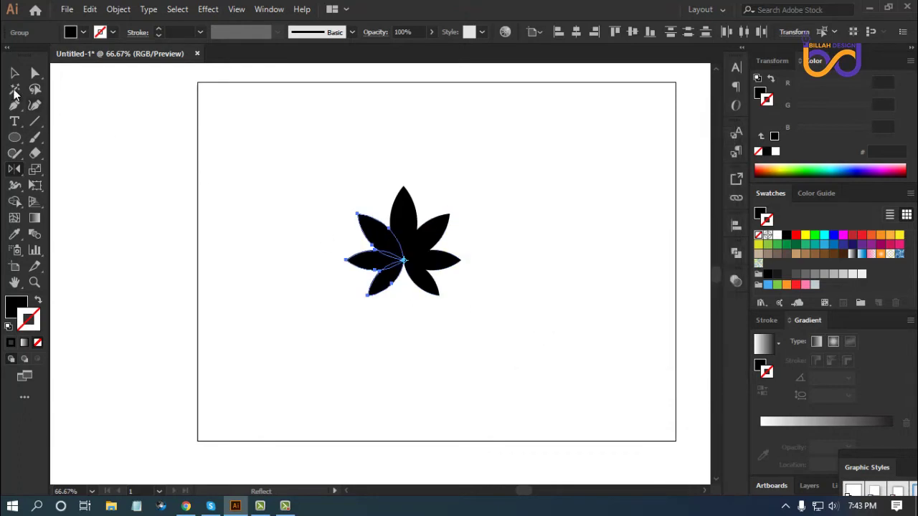
left_click(15, 72)
left_click(414, 352)
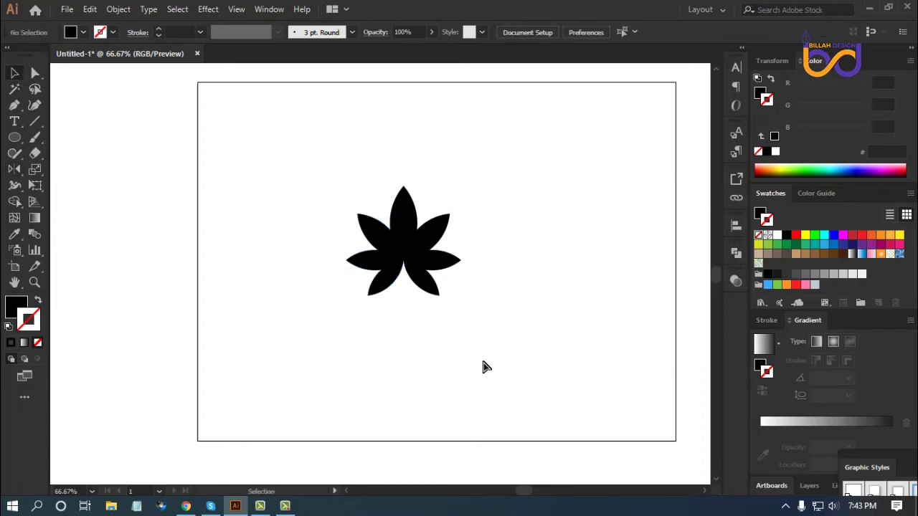
key("ctrl+minus")
key("ctrl+minus")
key("ctrl+plus")
key("ctrl+plus")
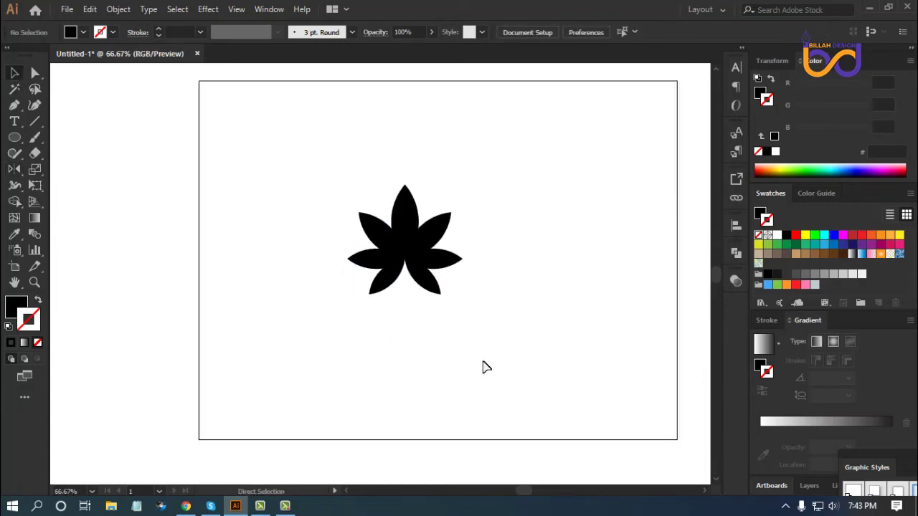
Reposition the seven-petal flower on the artboard
left_click_drag(514, 306, 521, 324)
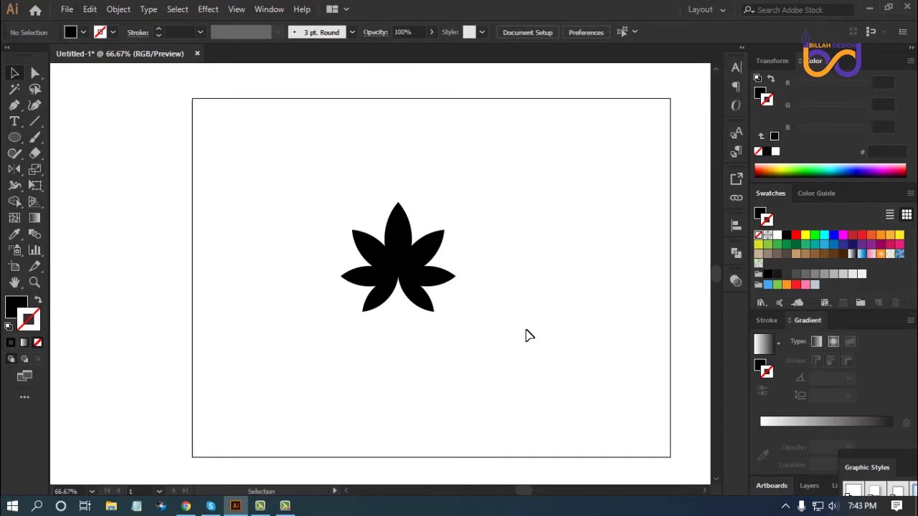
left_click_drag(312, 179, 454, 324)
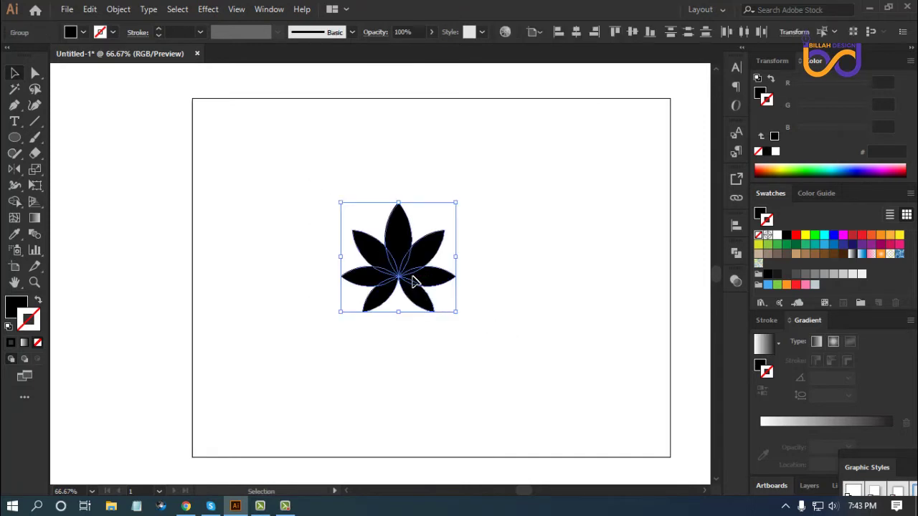
left_click_drag(429, 274, 430, 244)
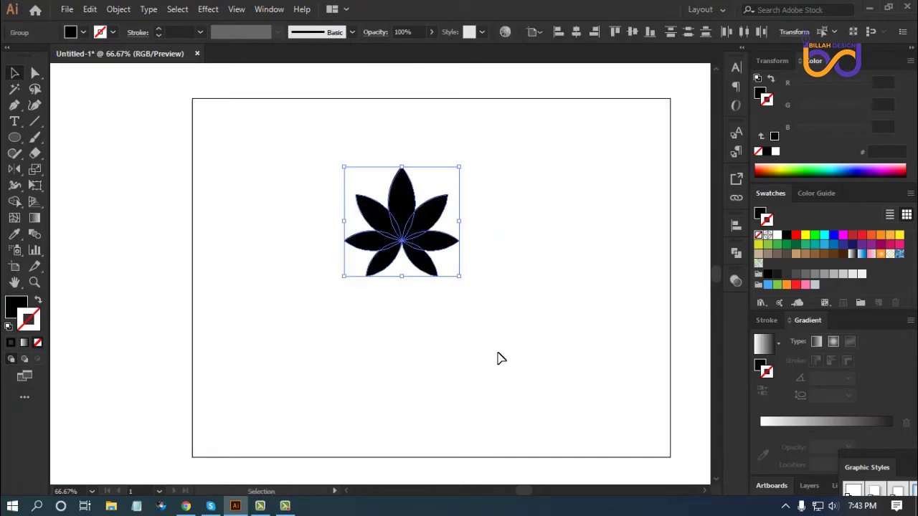
left_click(307, 175)
left_click_drag(307, 176, 452, 290)
left_click(522, 297)
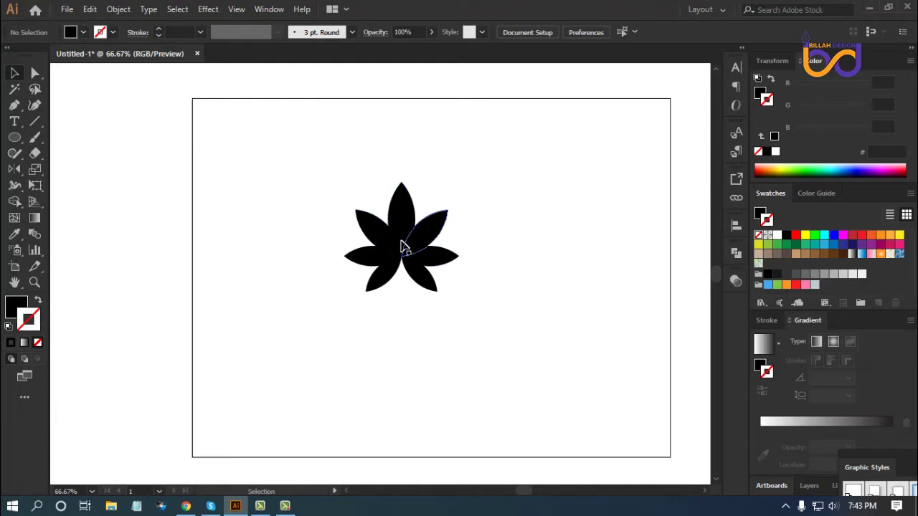
Merge all seven petals into one shape with Pathfinder Unite
left_click_drag(320, 180, 467, 316)
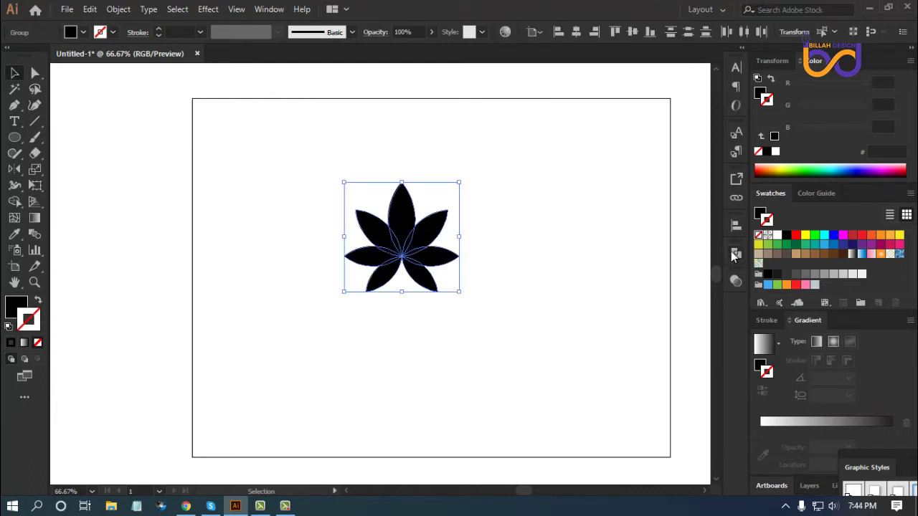
left_click(735, 255)
left_click(579, 282)
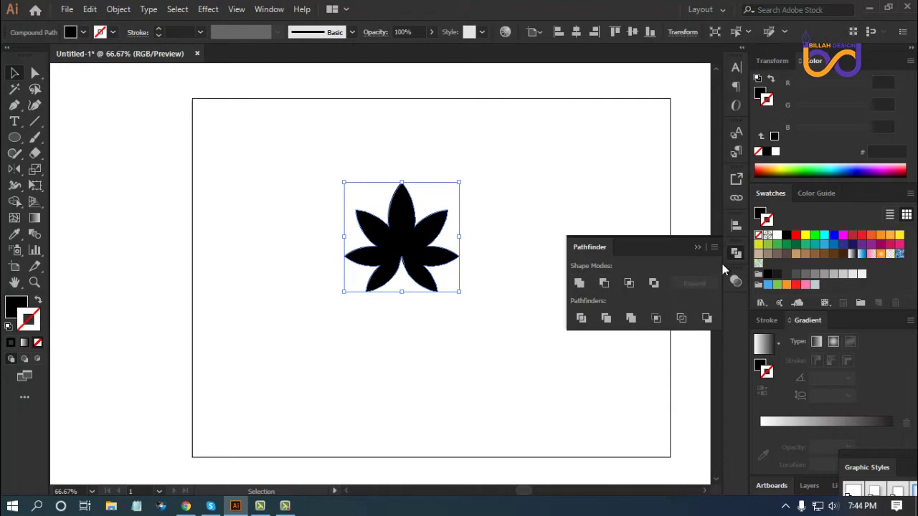
left_click(736, 254)
left_click(461, 271)
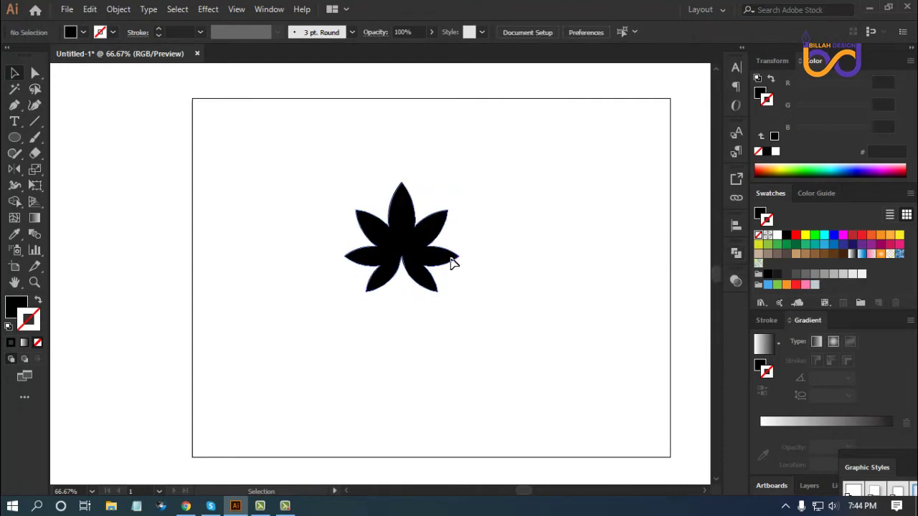
Fine-tune the merged flower's position and zoom in to 100%
left_click_drag(452, 271, 476, 293)
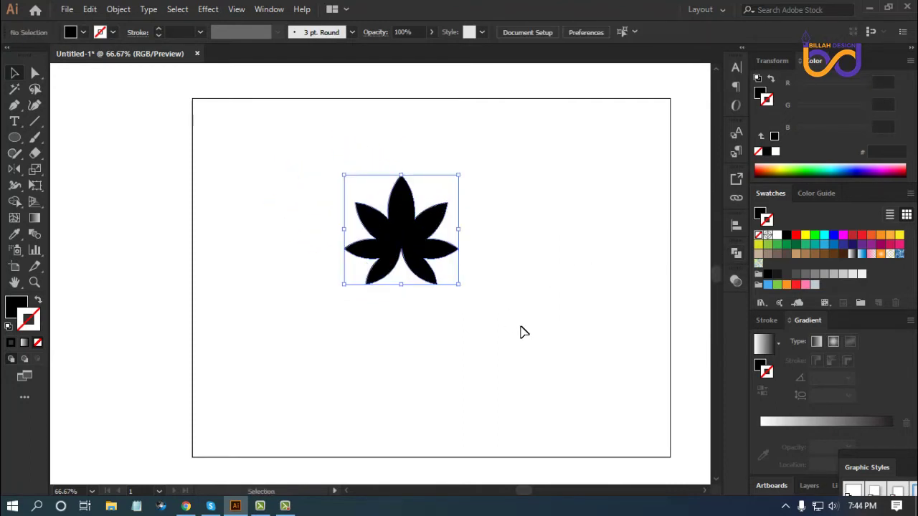
left_click(521, 332)
left_click_drag(441, 254, 445, 261)
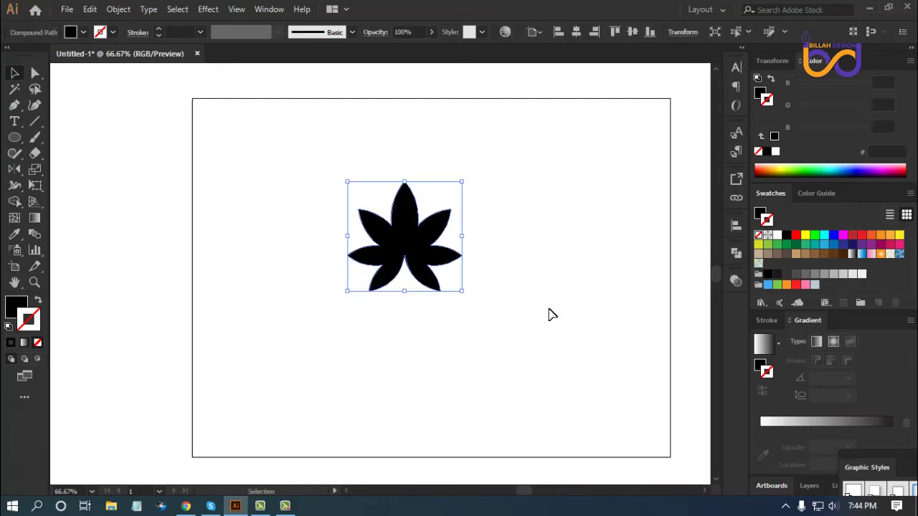
left_click(551, 313)
left_click(447, 266)
left_click(512, 307)
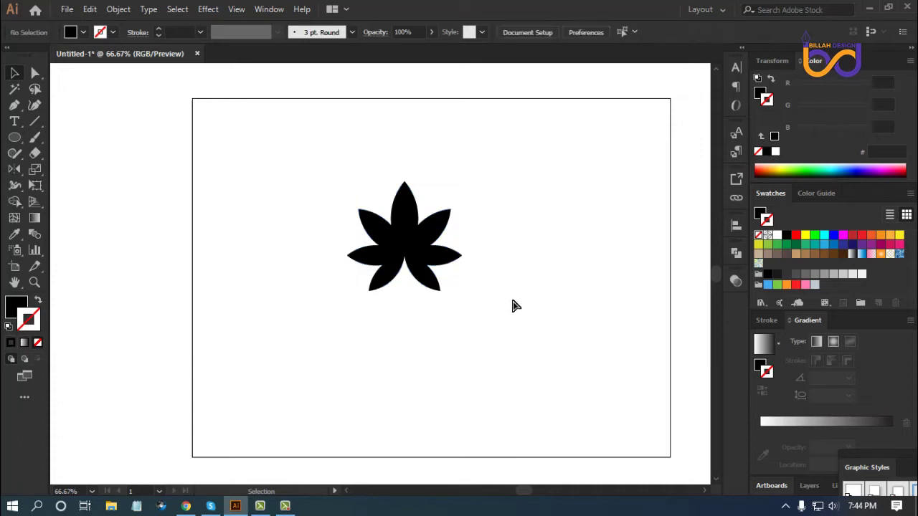
key("ctrl+plus")
Draw a small upright triangle with the Polygon tool to the right of the flower
scroll(266, 289, "right", 1)
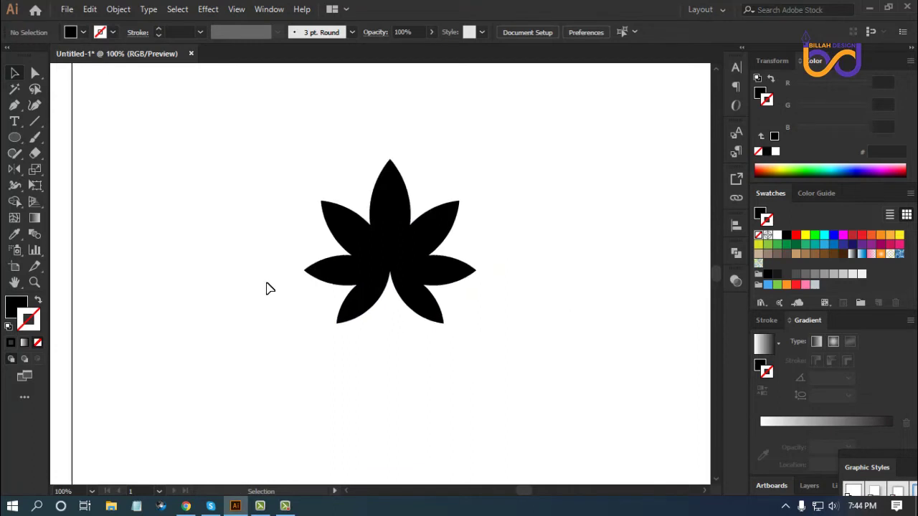
left_click_drag(19, 137, 82, 193)
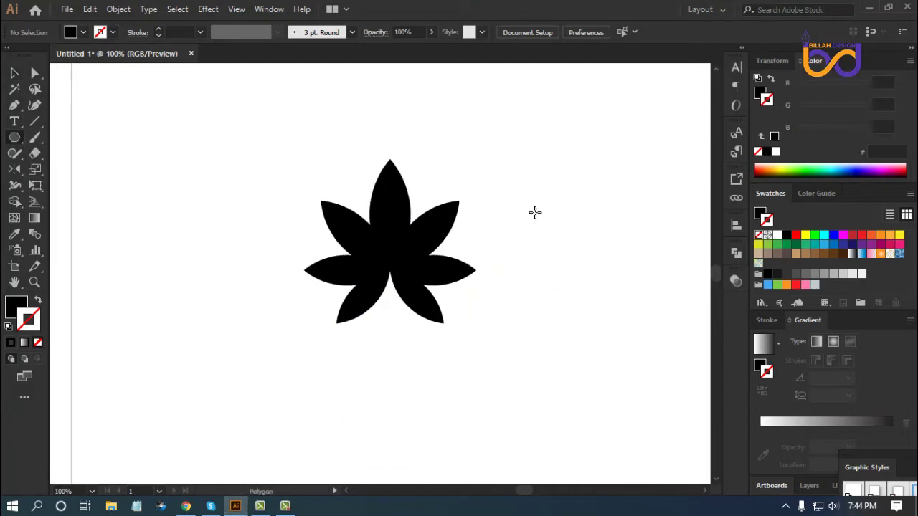
left_click_drag(540, 213, 580, 249)
key("Down")
key("Down")
key("Down")
key("shift")
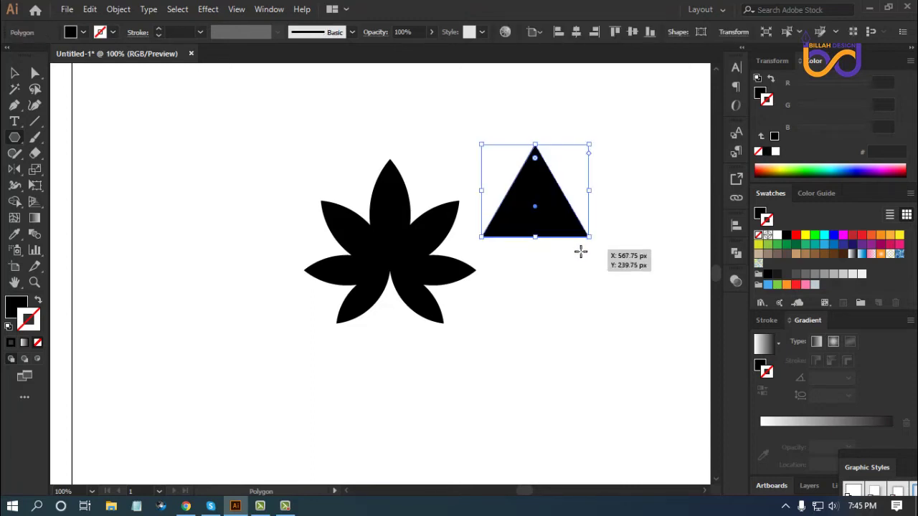
Pull the triangle's top point down to about 38 × 33 px, then zoom in
left_click(35, 72)
left_click(570, 327)
key("space")
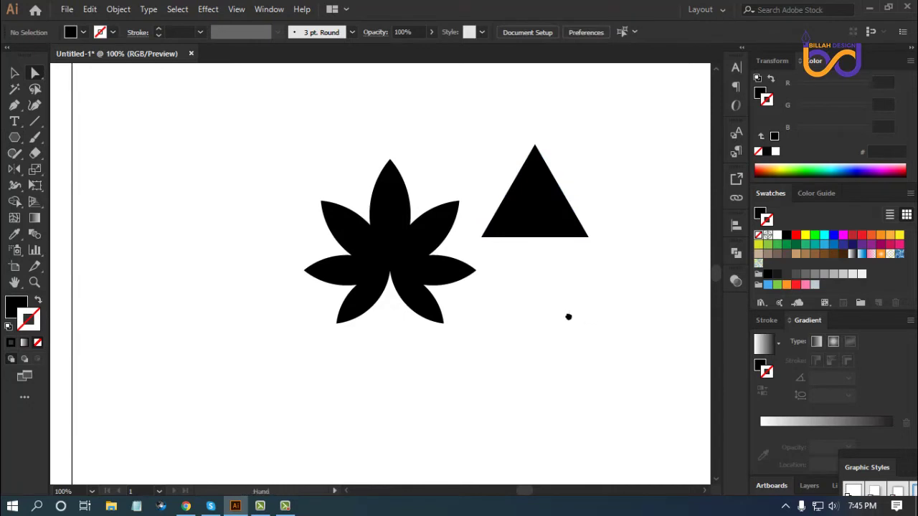
left_click_drag(591, 316, 567, 315)
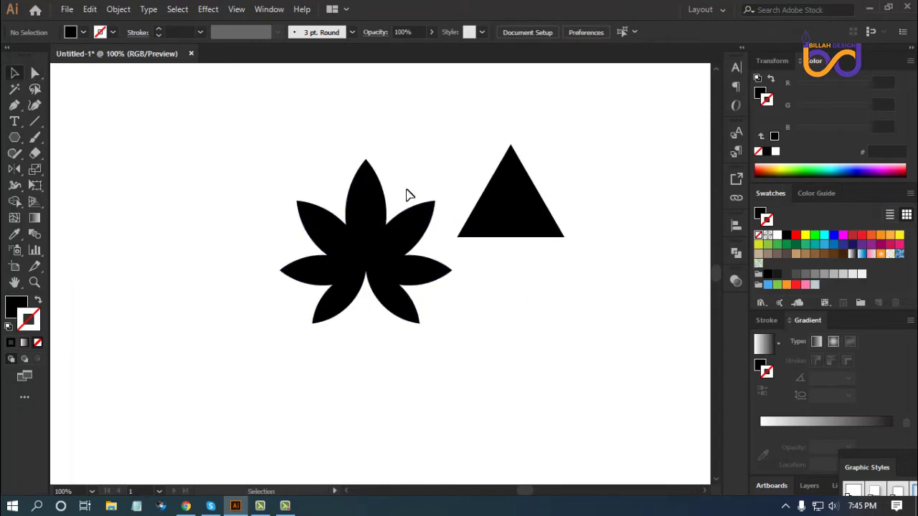
left_click(516, 209)
left_click(512, 147)
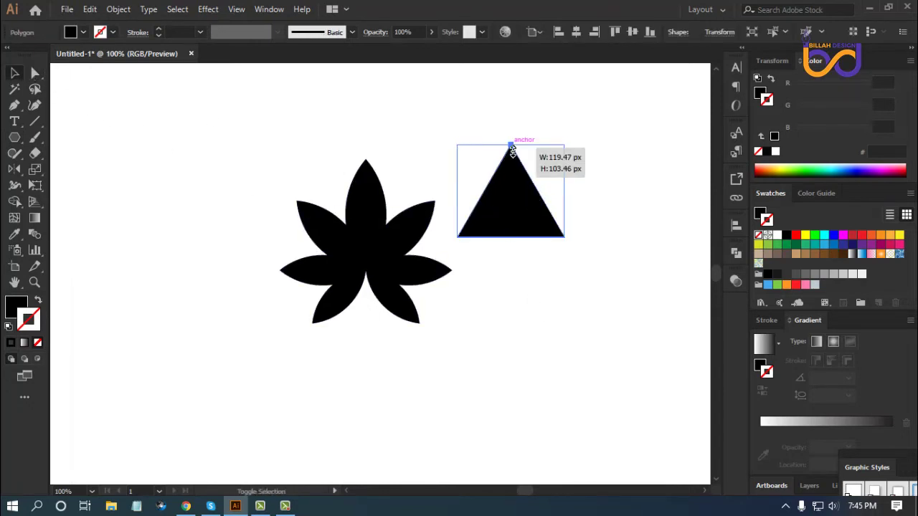
left_click_drag(512, 150, 510, 179)
left_click(580, 304)
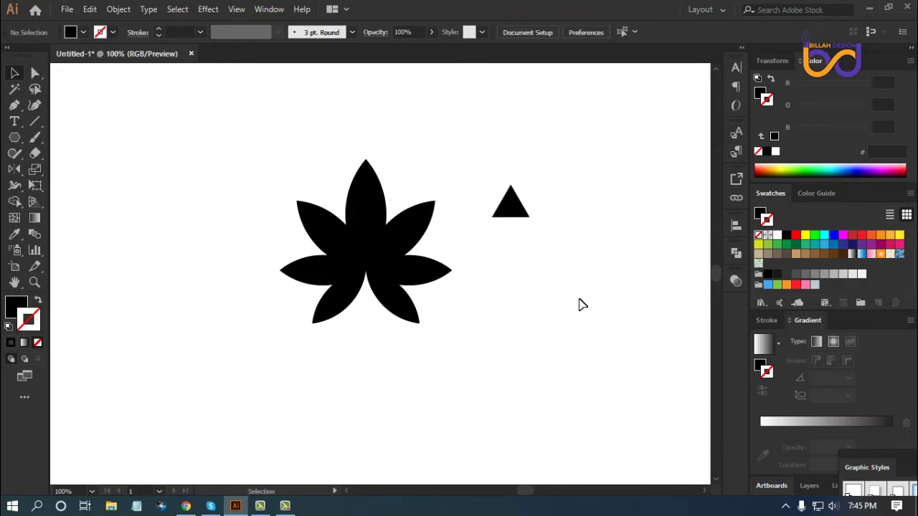
key("ctrl+equal")
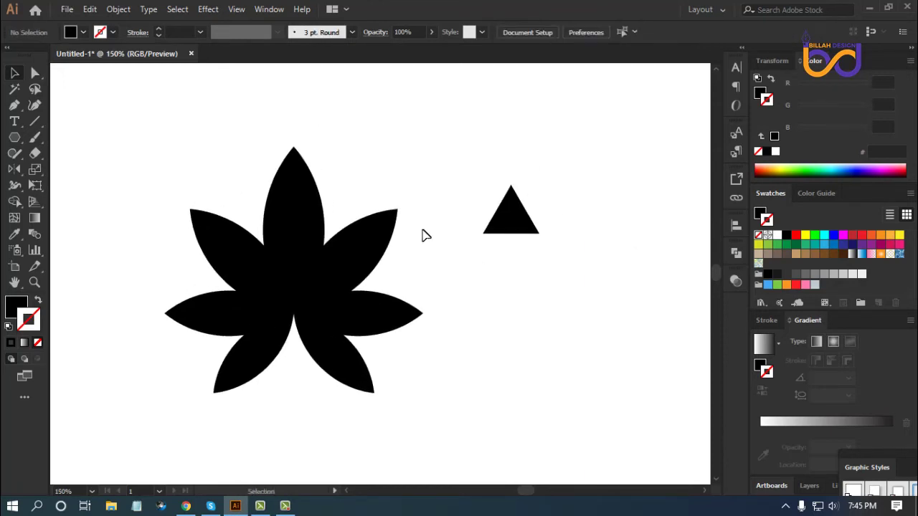
Round the triangle's corners to roughly a 6 px radius using the live corner widget
key("a")
left_click_drag(474, 171, 561, 231)
left_click_drag(469, 221, 523, 257)
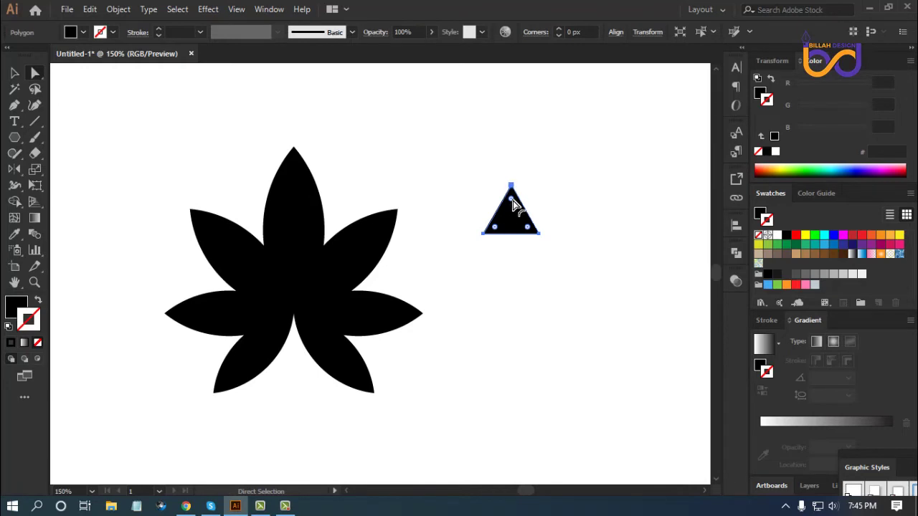
left_click_drag(513, 206, 514, 208)
left_click(559, 335)
Pan and zoom to centre the rounded triangle in view
key("space")
left_click_drag(552, 324, 562, 326)
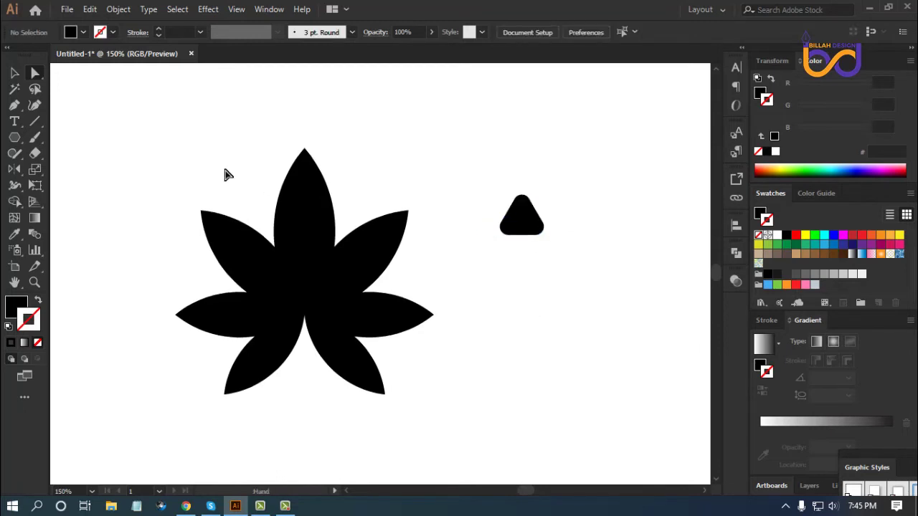
left_click(14, 73)
key("space")
left_click_drag(611, 309, 572, 316)
scroll(571, 318, "up", 4)
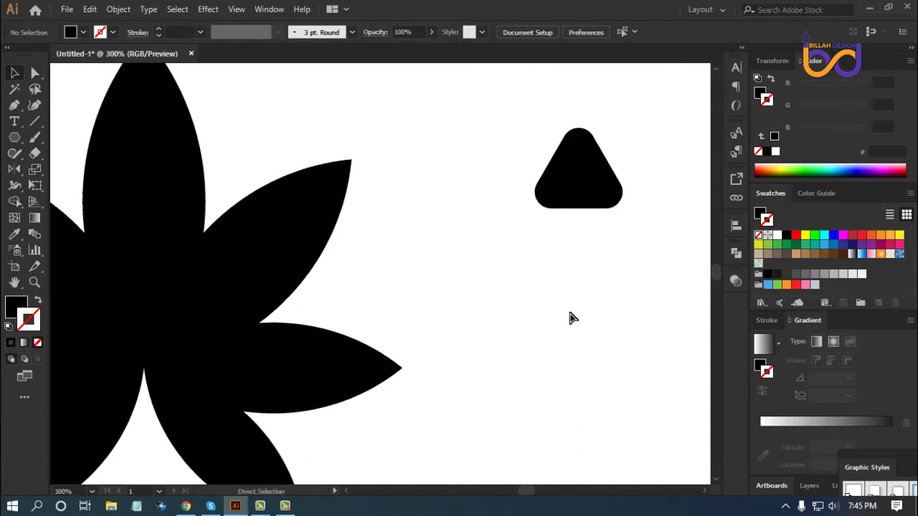
left_click_drag(522, 264, 491, 344)
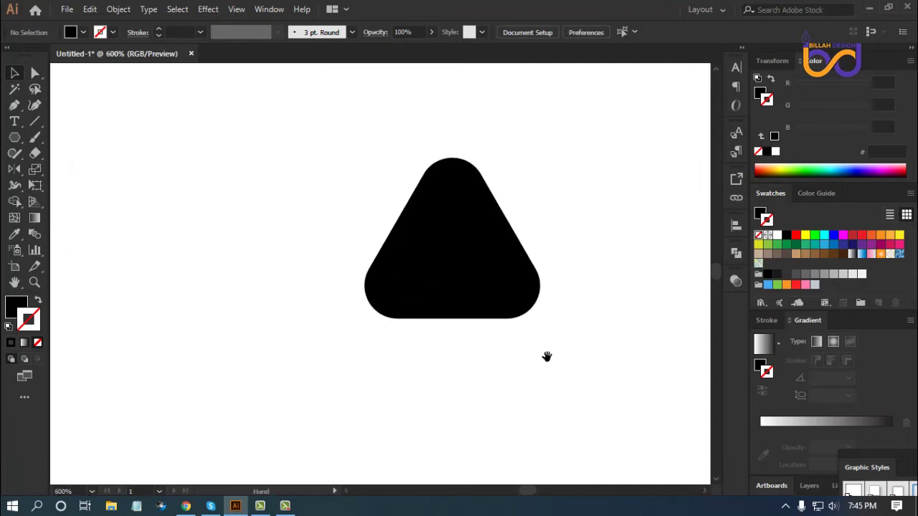
Draw a small three-point triangle in the black triangle's upper-left with the Pen tool
left_click(15, 106)
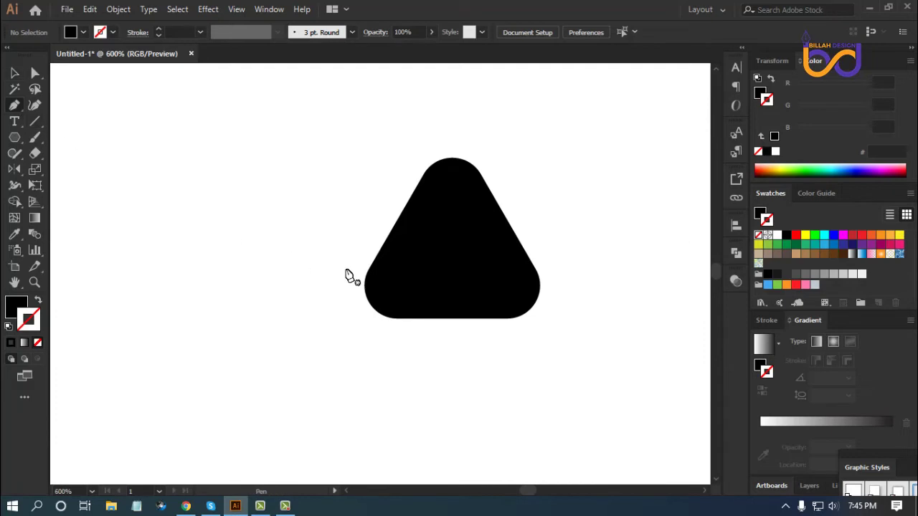
left_click(398, 245)
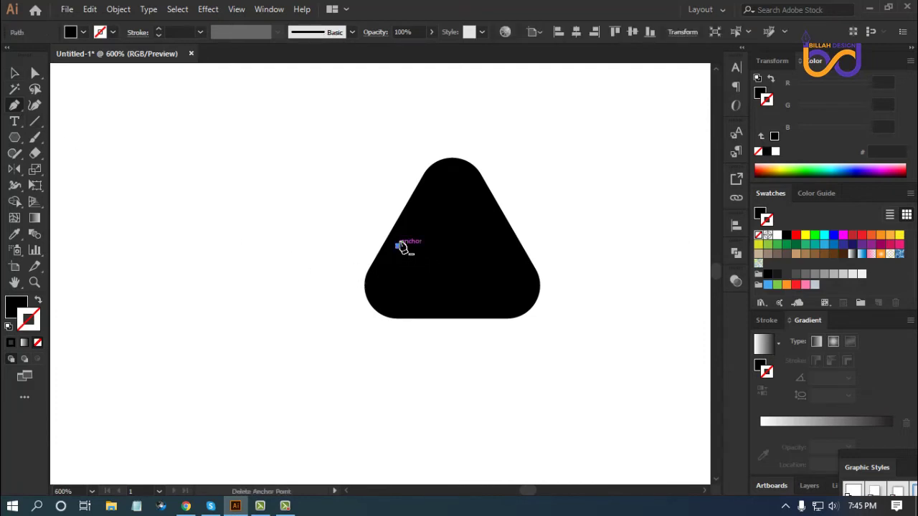
left_click(418, 208)
left_click(418, 234)
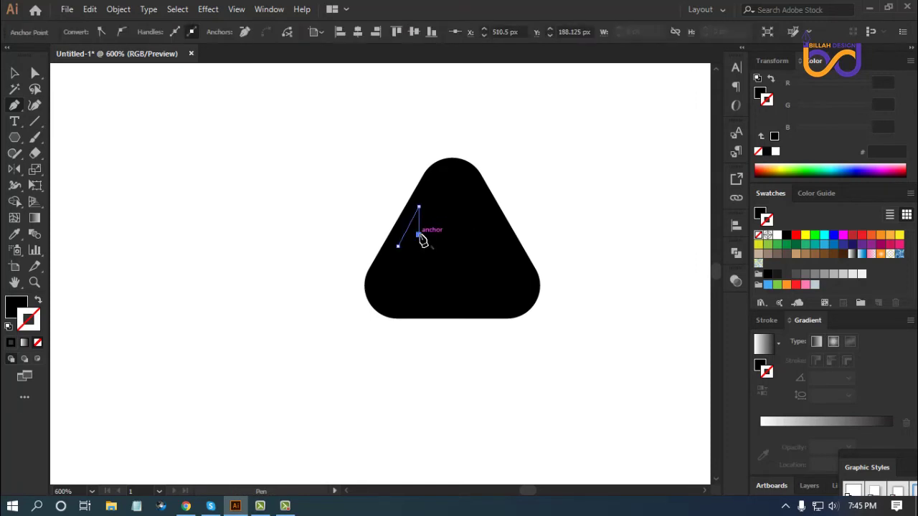
left_click(398, 246)
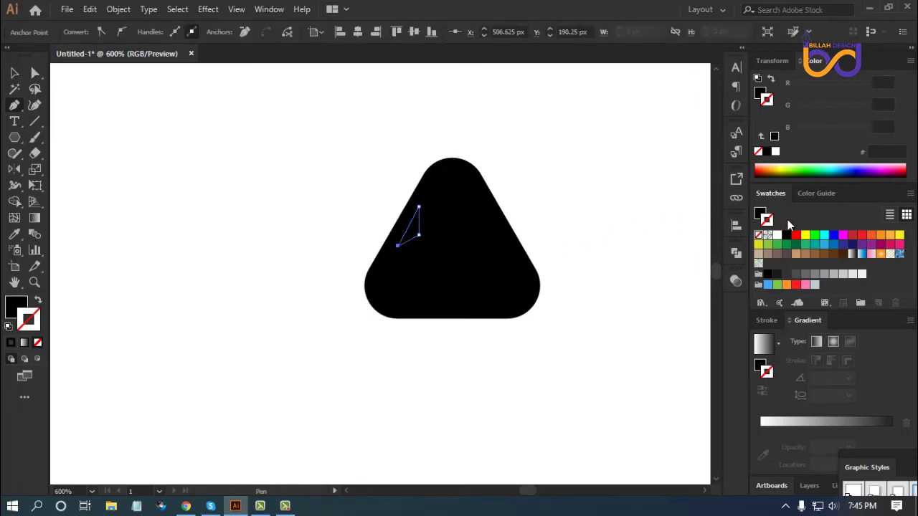
Fill the small triangle white and move one corner to make a thin sliver
left_click(758, 218)
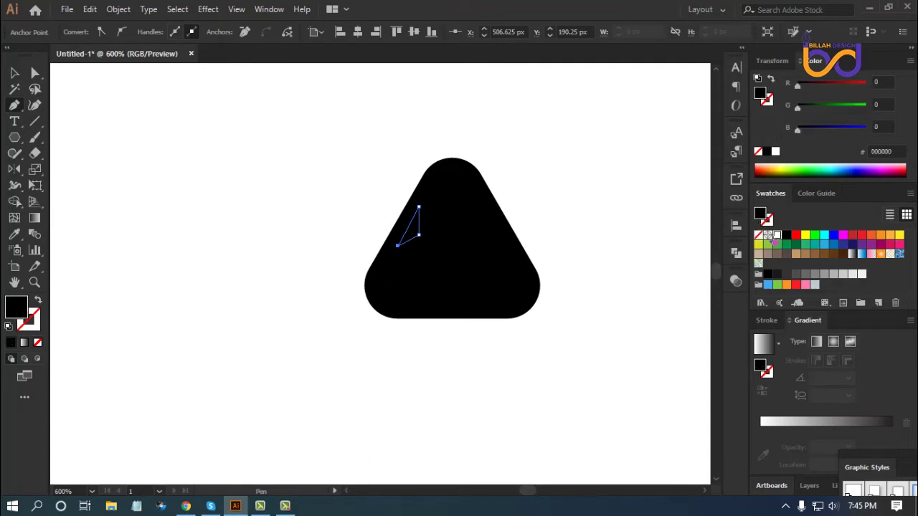
left_click(777, 234)
left_click(35, 72)
left_click(148, 211)
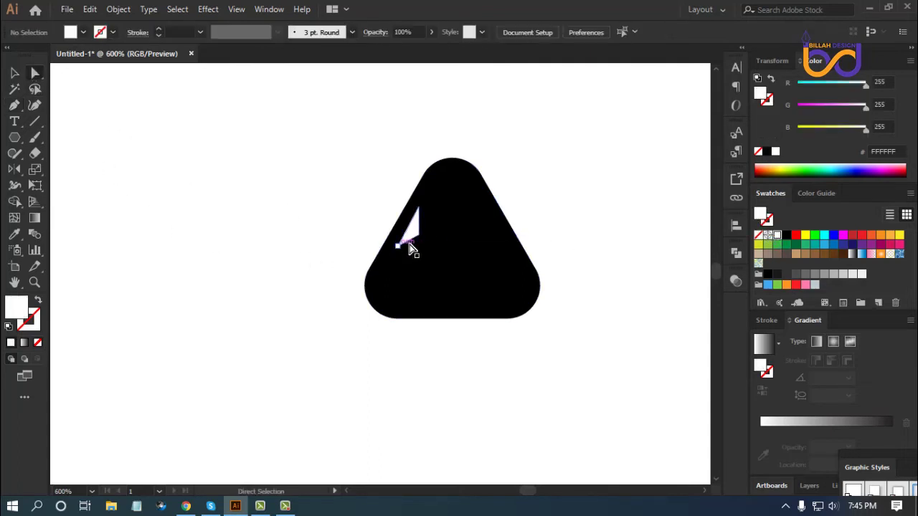
left_click_drag(410, 248, 421, 245)
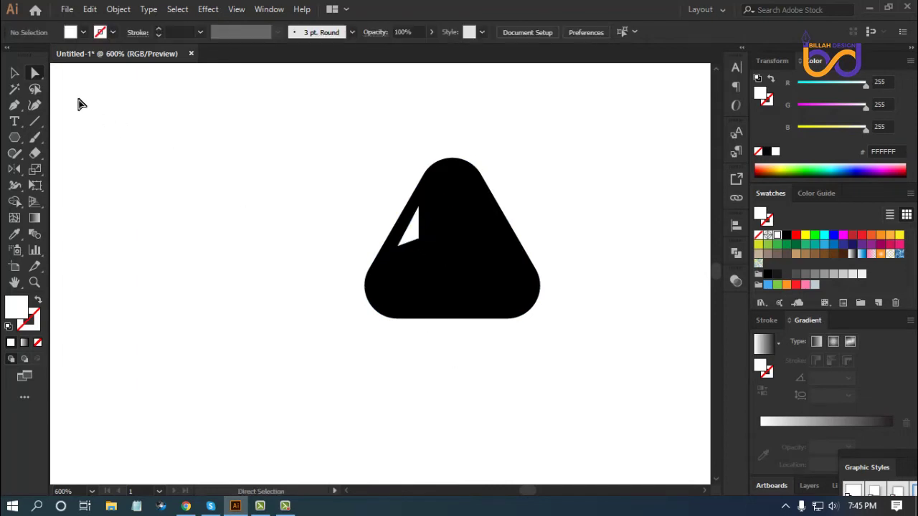
left_click(15, 73)
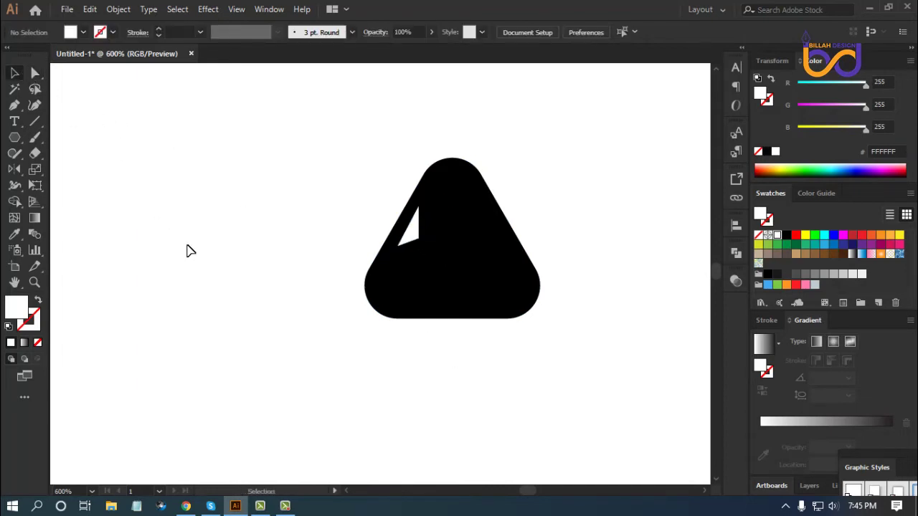
left_click(411, 241)
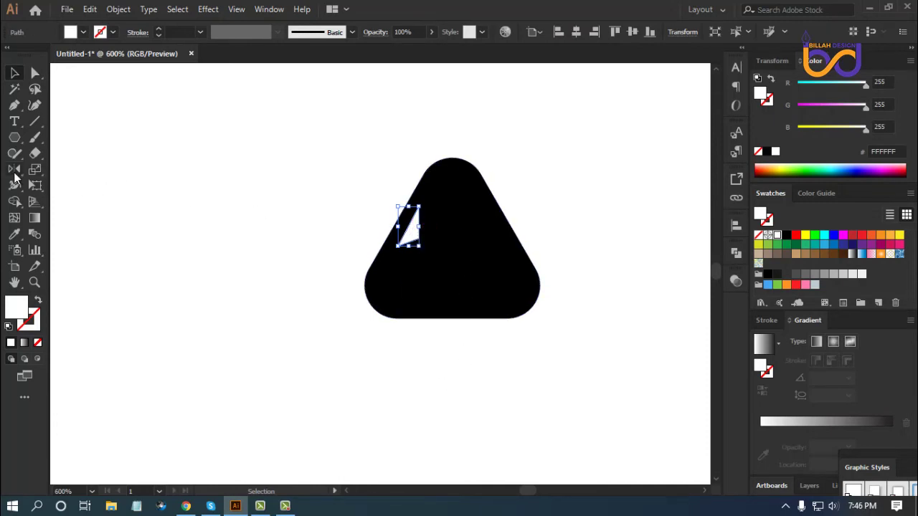
left_click(15, 174)
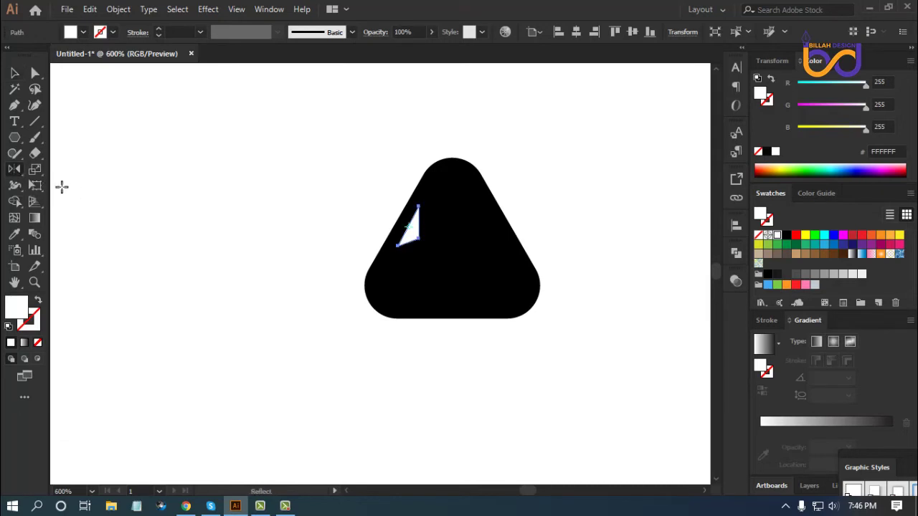
Make a vertically reflected copy of the white sliver and move it to the right
left_click(429, 228, "alt")
left_click(560, 342)
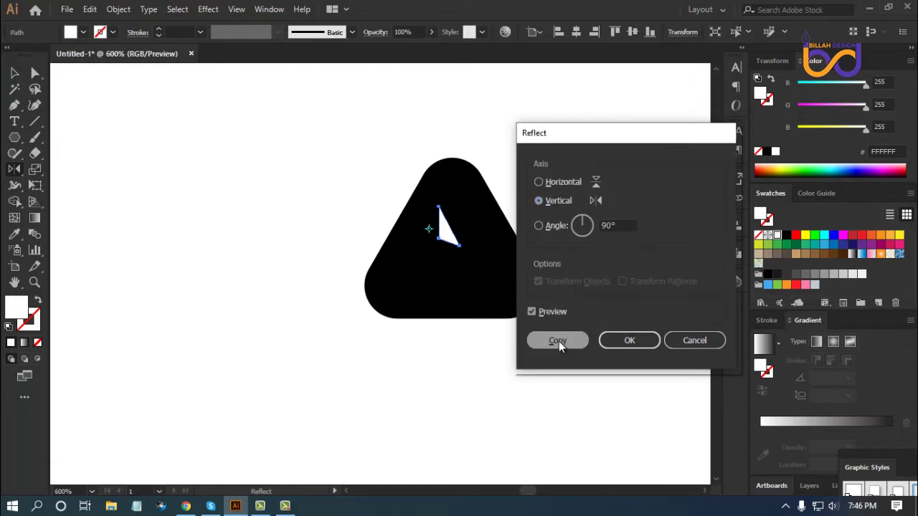
key("v")
left_click(151, 186)
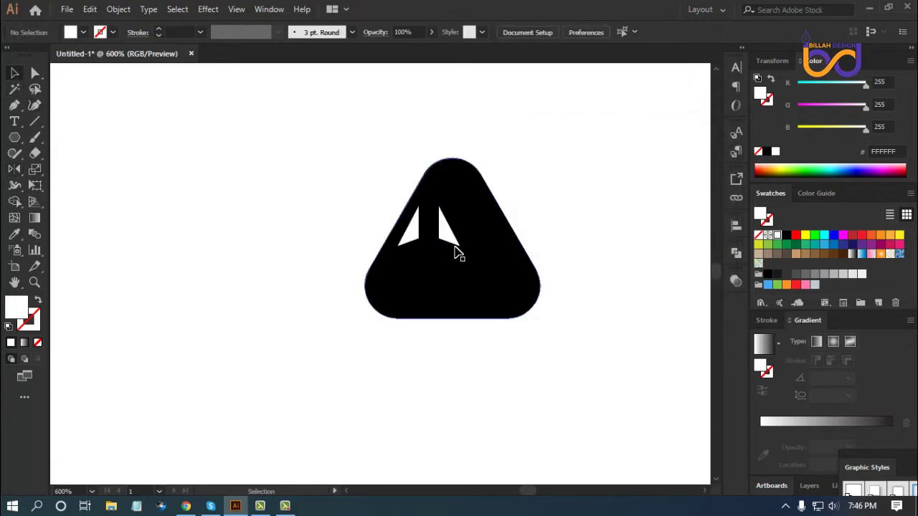
left_click_drag(444, 240, 510, 266)
left_click(598, 363)
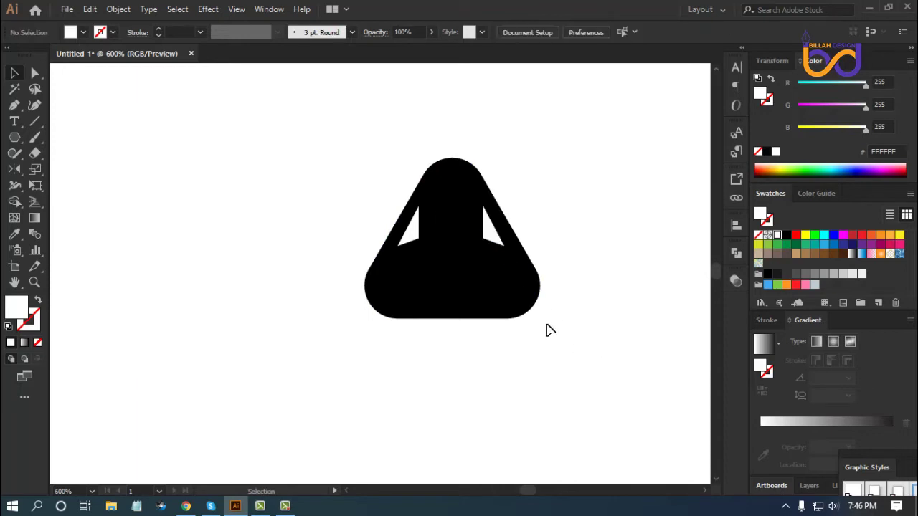
Select both white slivers and nudge them slightly down
left_click(512, 301)
left_click(585, 387)
key("ctrl+minus")
key("ctrl+minus")
key("ctrl+minus")
key("ctrl+minus")
key("ctrl+minus")
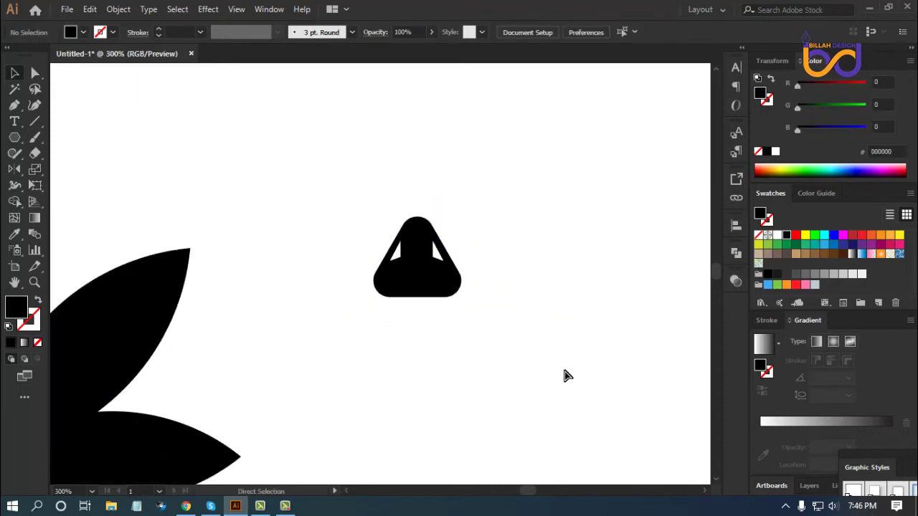
key("ctrl+plus")
key("ctrl+plus")
key("ctrl+plus")
key("ctrl+plus")
key("ctrl+plus")
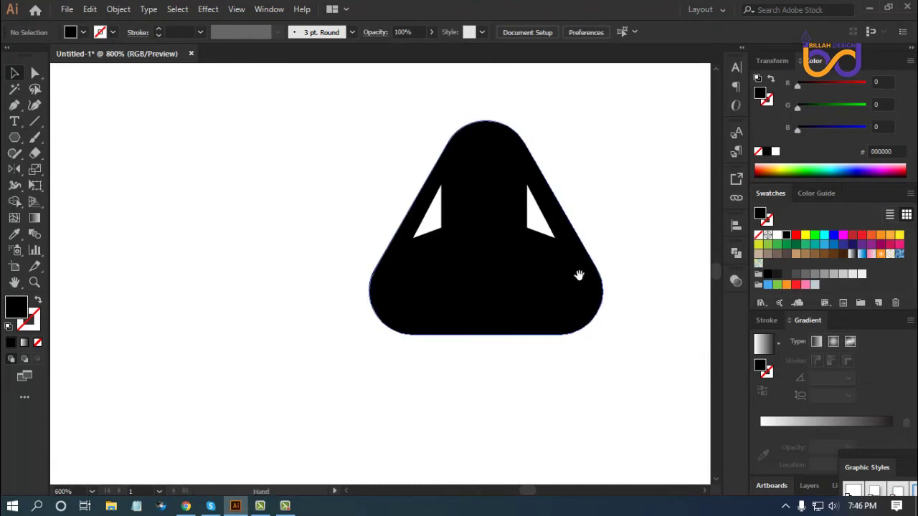
left_click(436, 219)
left_click(533, 228, "shift")
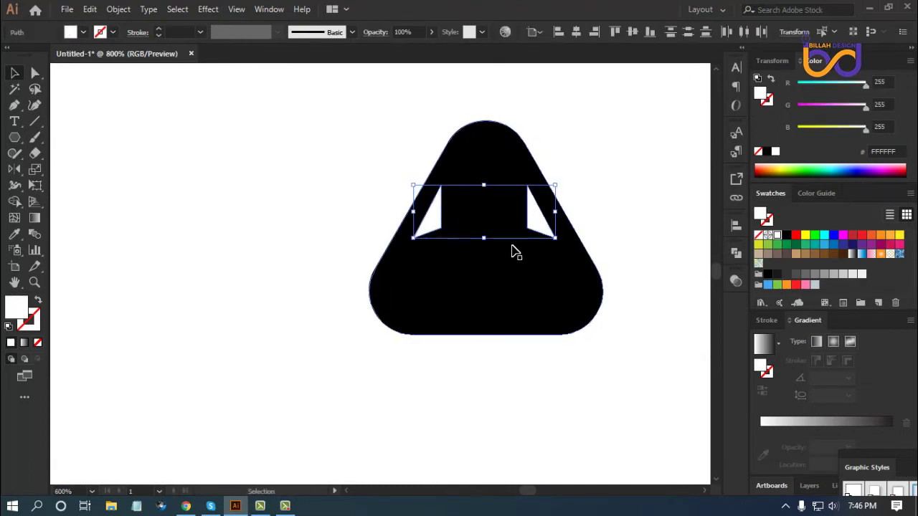
left_click_drag(487, 241, 486, 243)
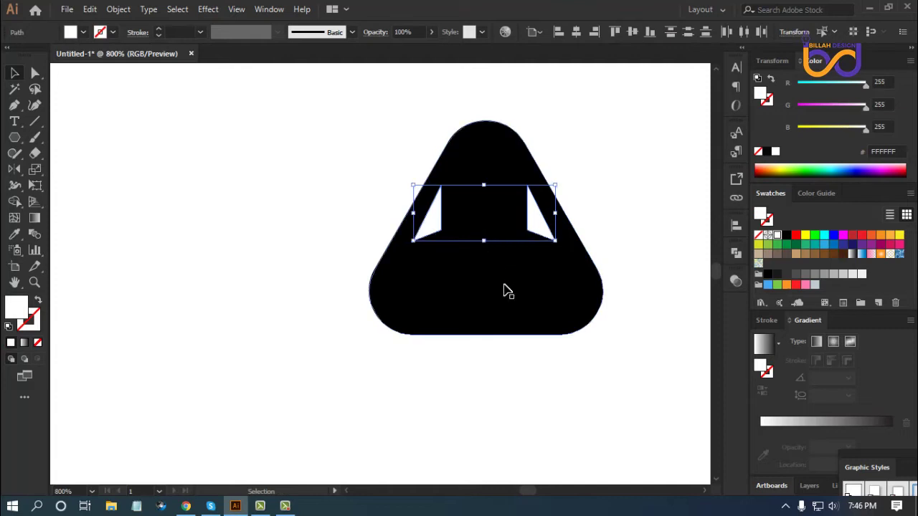
left_click(549, 335)
left_click(543, 237)
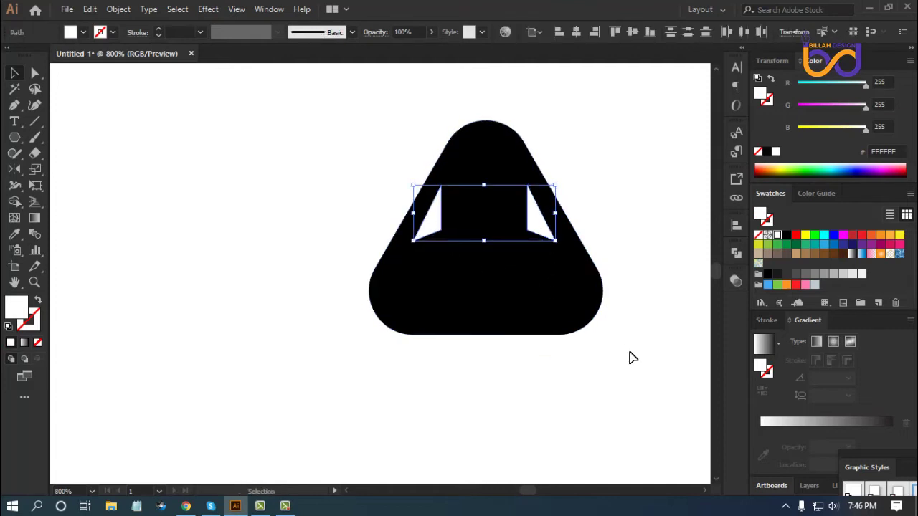
key("Down")
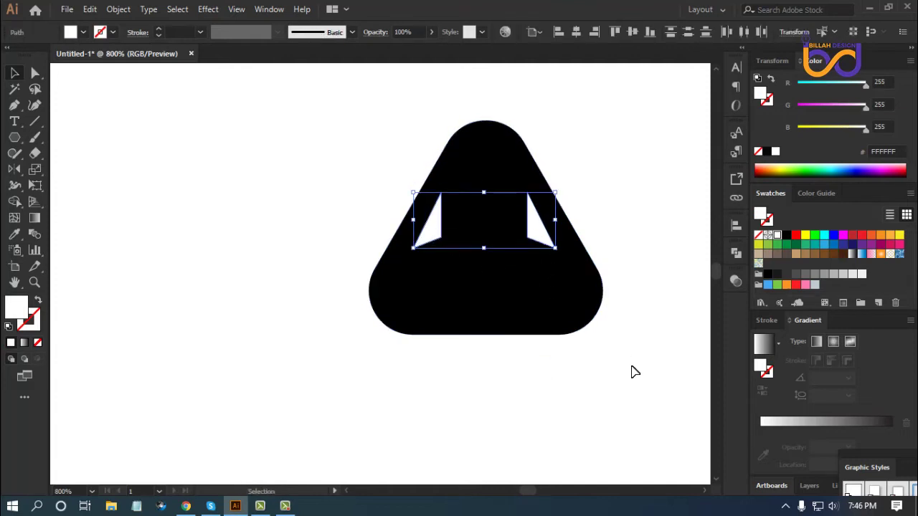
left_click(631, 372)
key("ctrl+minus")
key("ctrl+minus")
key("ctrl+minus")
key("ctrl+minus")
key("ctrl+minus")
key("ctrl+minus")
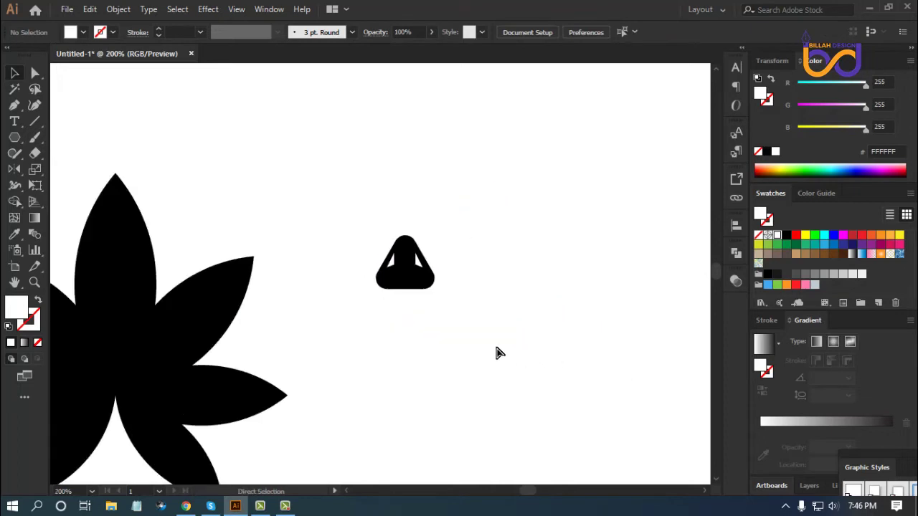
key("ctrl+plus")
key("ctrl+plus")
key("ctrl+plus")
key("ctrl+plus")
Slightly round the top corners of both white slivers
left_click(34, 73)
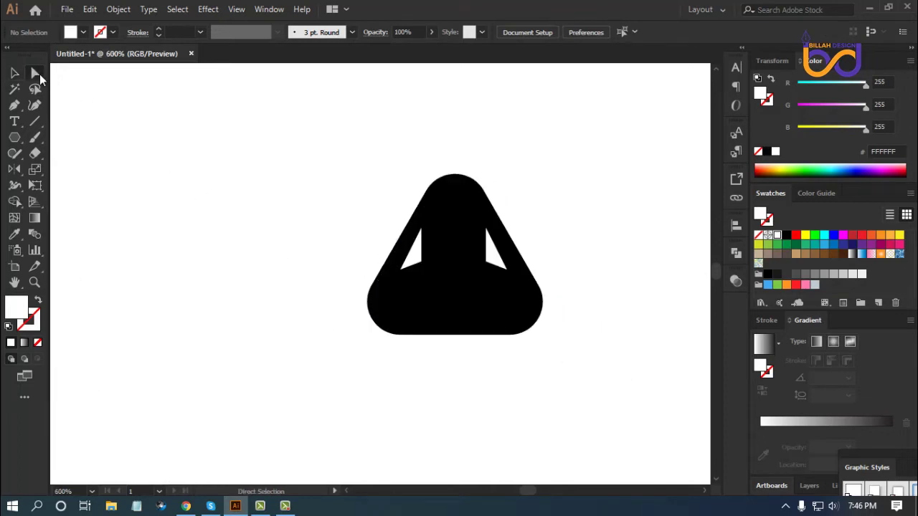
left_click(422, 229)
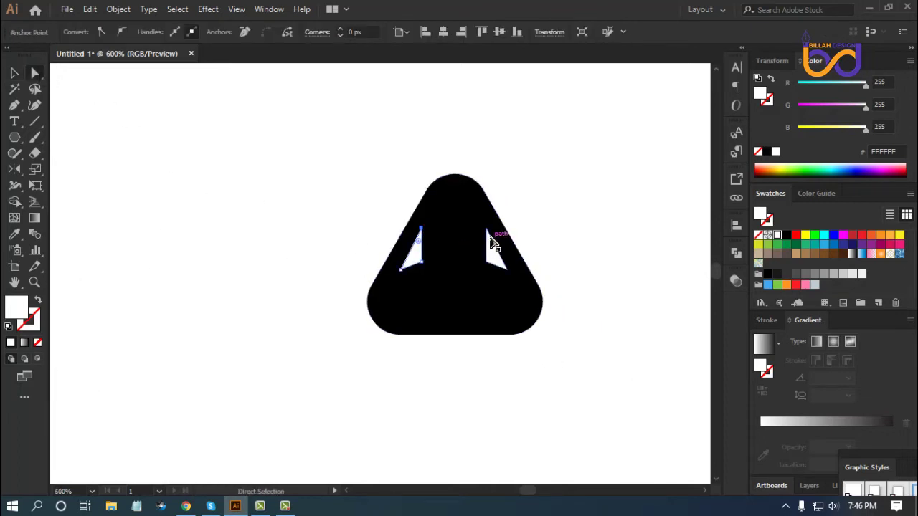
left_click(486, 230, "shift")
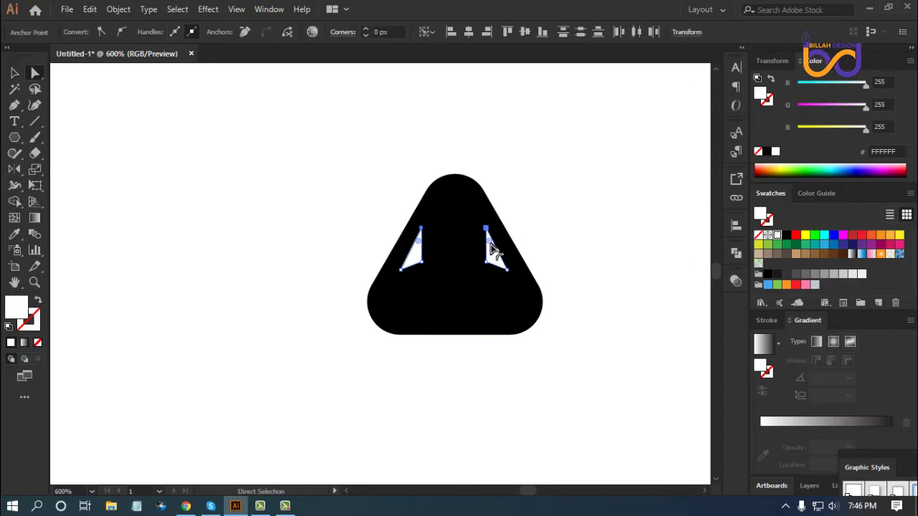
left_click_drag(489, 241, 488, 247)
left_click(521, 384)
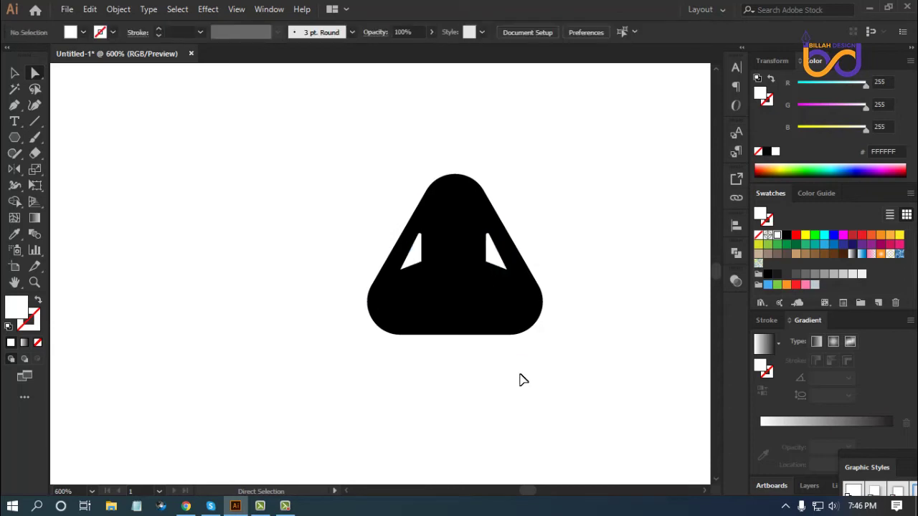
Draw a thin vertical rectangle at the top centre of the rounded triangle
key("ctrl+1")
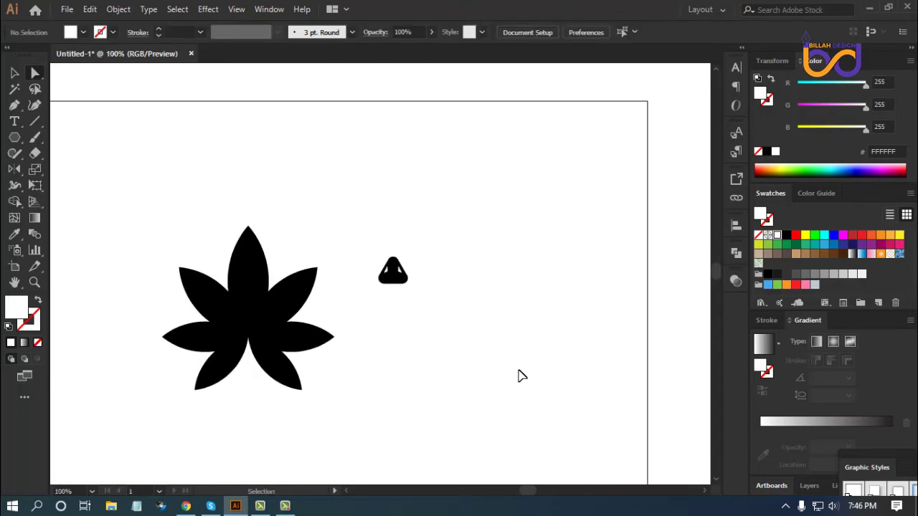
key("ctrl+equal")
key("ctrl+equal")
key("ctrl+equal")
scroll(502, 255, "up", 1)
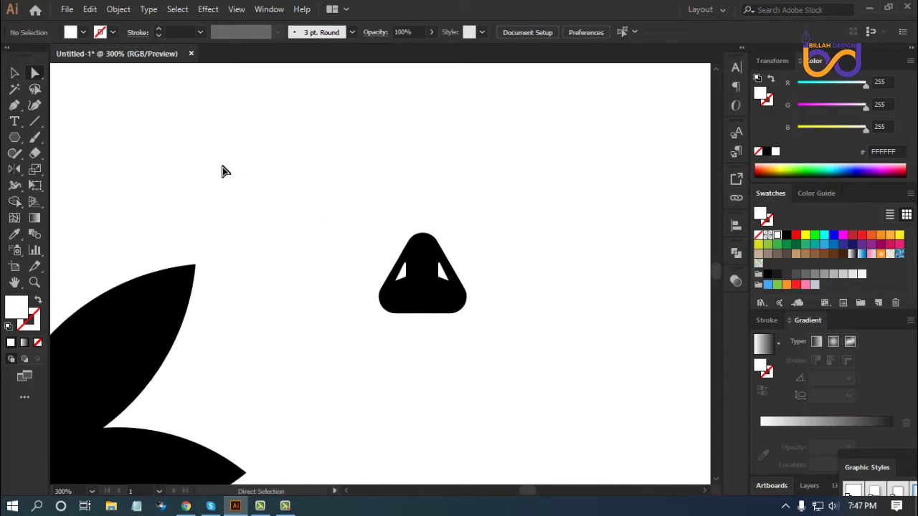
left_click_drag(21, 143, 72, 137)
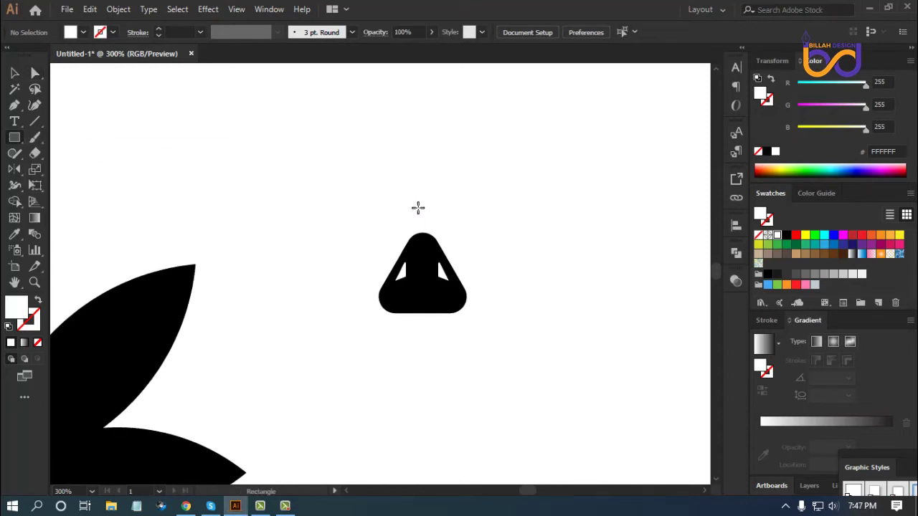
left_click_drag(415, 204, 424, 257)
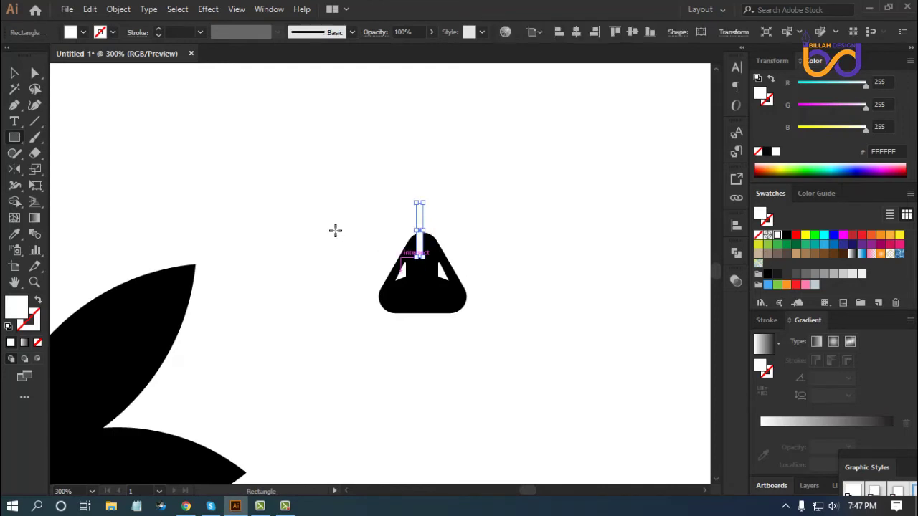
Widen the thin rectangle slightly and fill it black
left_click(14, 73)
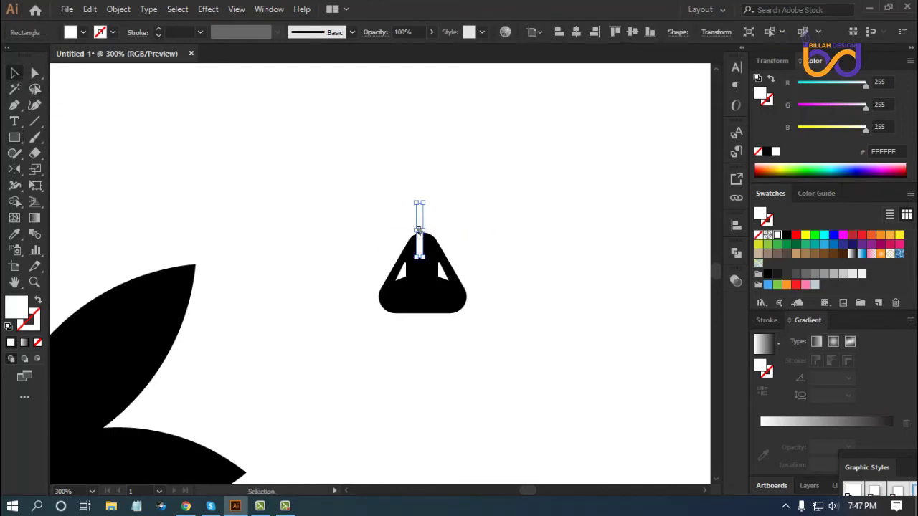
left_click_drag(426, 231, 428, 231)
left_click(787, 236)
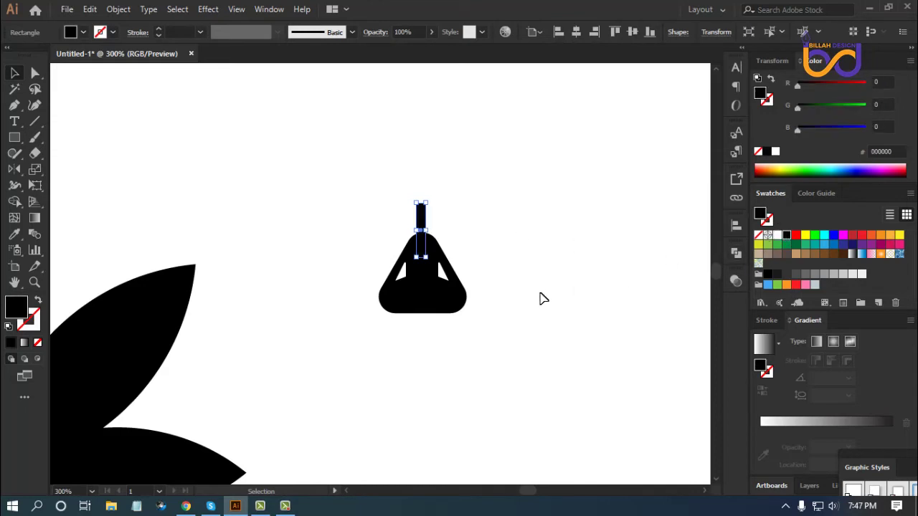
left_click(540, 299)
Centre the black stem horizontally on the rounded body with Horizontal Align Center
key("ctrl+minus")
key("ctrl+minus")
key("ctrl+minus")
key("ctrl+minus")
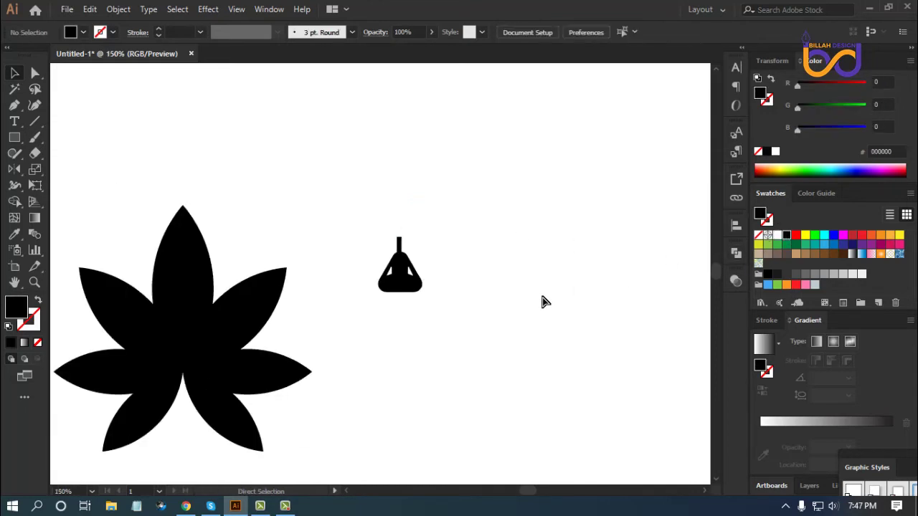
key("ctrl+plus")
key("ctrl+plus")
key("ctrl+plus")
key("ctrl+plus")
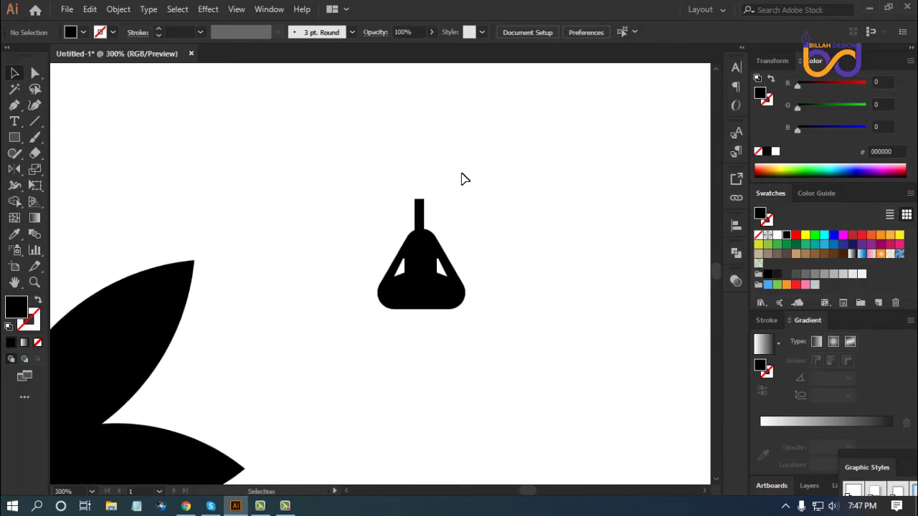
left_click_drag(463, 170, 404, 232)
left_click(428, 244, "shift")
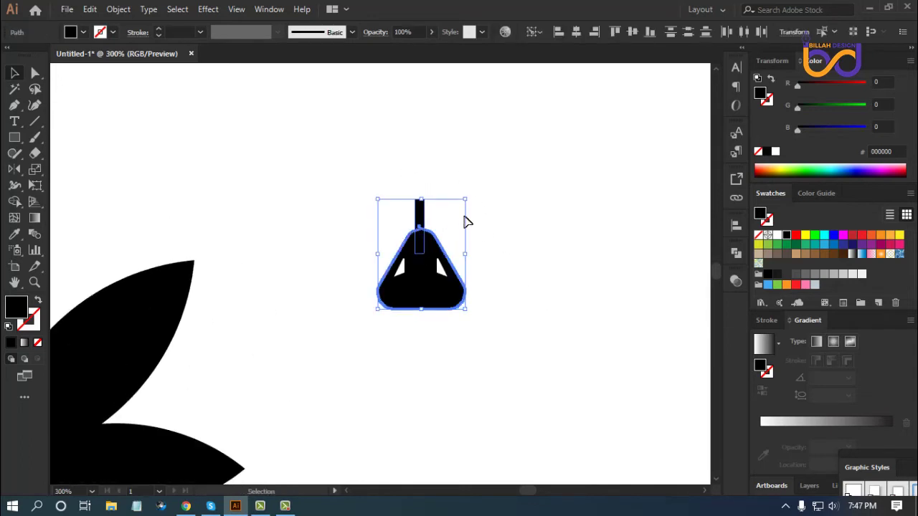
left_click(576, 33)
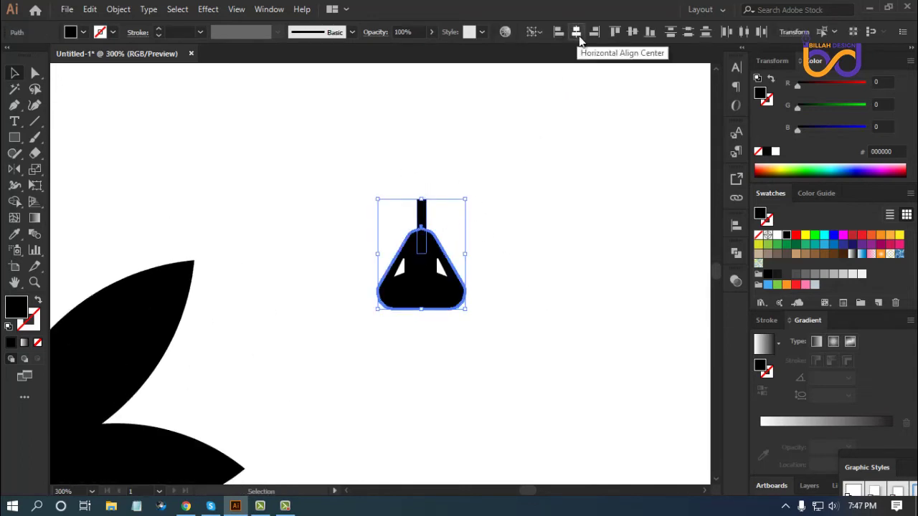
left_click(578, 264)
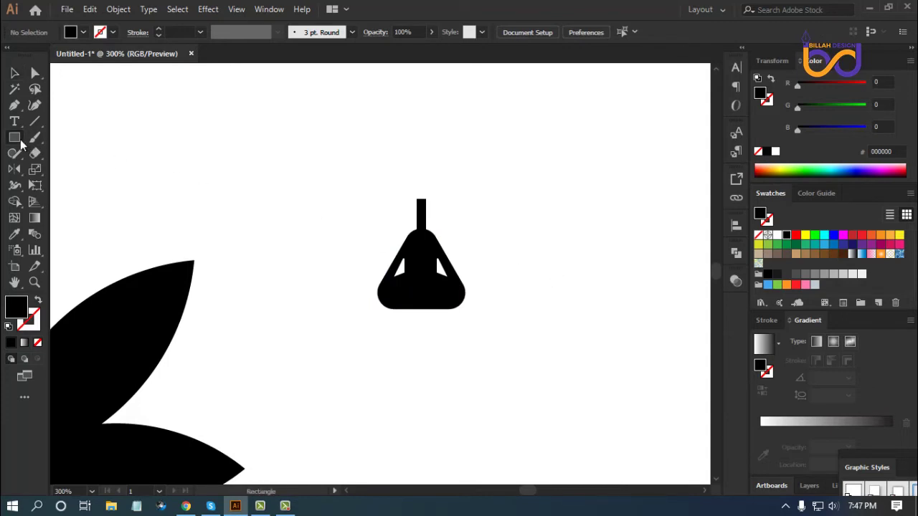
Draw a small triangle left of the figure and rotate it 180°
left_click_drag(15, 137, 48, 185)
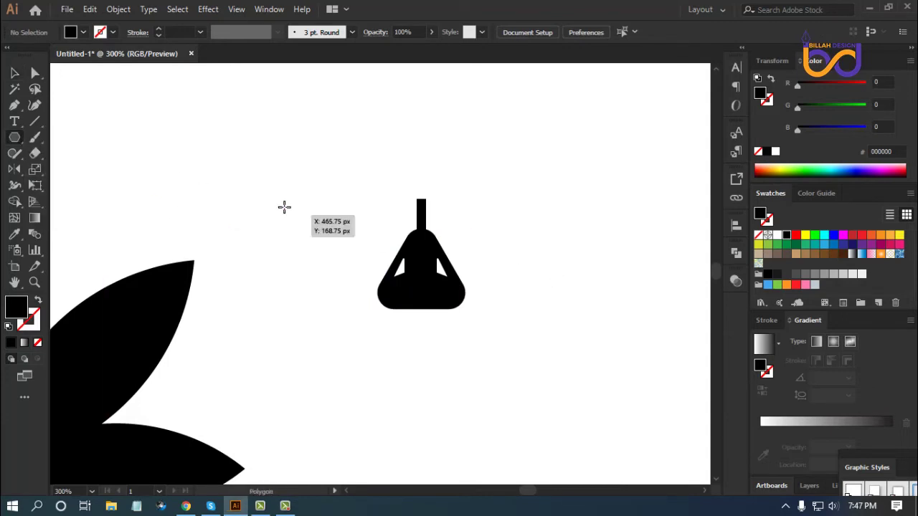
left_click_drag(283, 196, 292, 218)
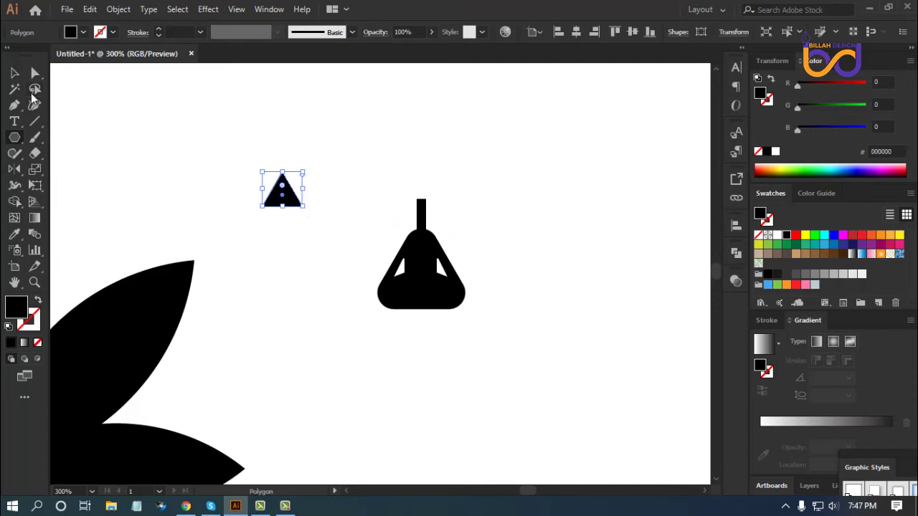
left_click(14, 73)
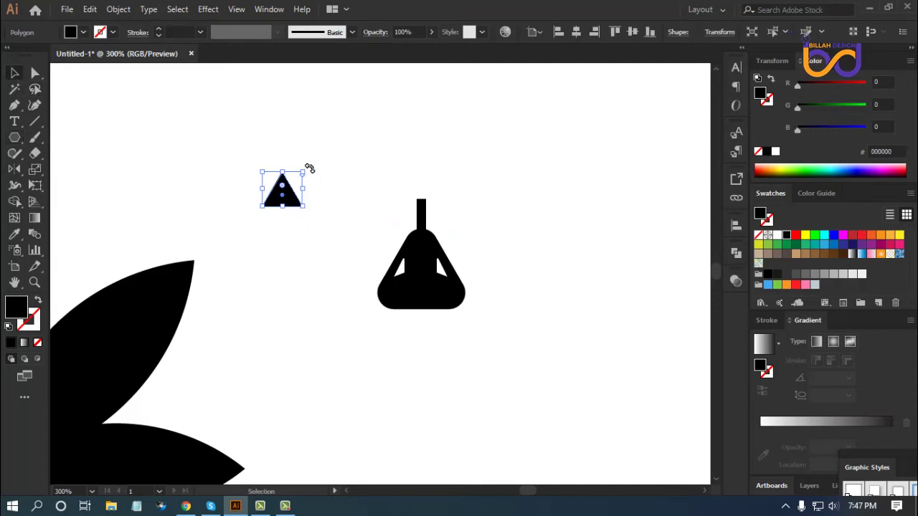
left_click_drag(309, 168, 244, 232)
Add an anchor on the triangle's top edge and pull it down into a V-shaped chevron
left_click_drag(12, 109, 75, 127)
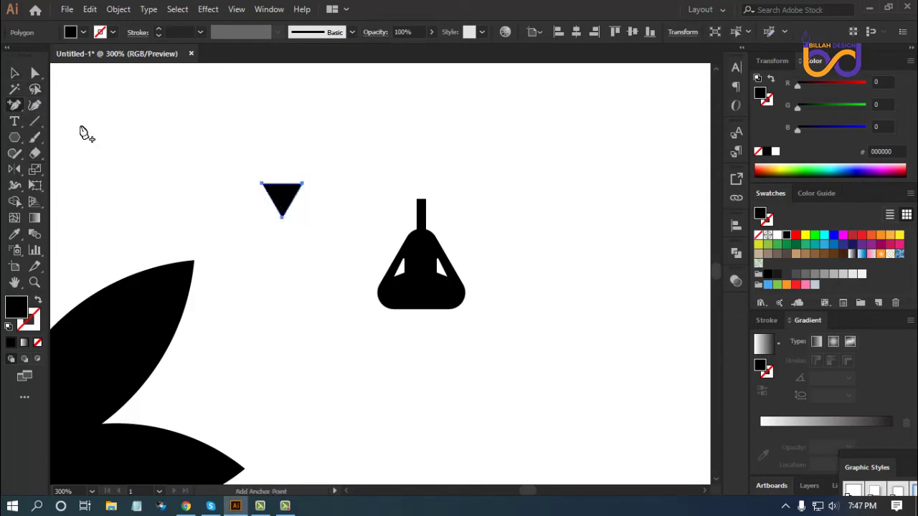
left_click(282, 185)
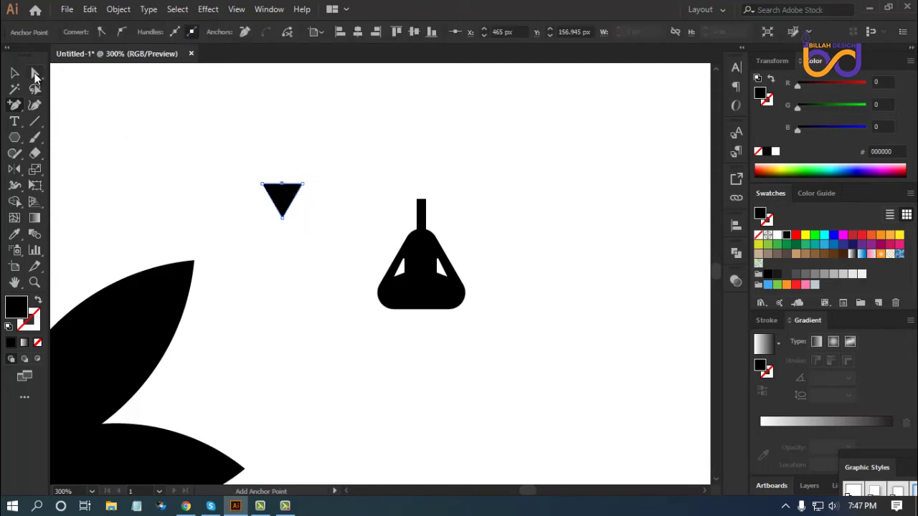
left_click(36, 75)
left_click(269, 240)
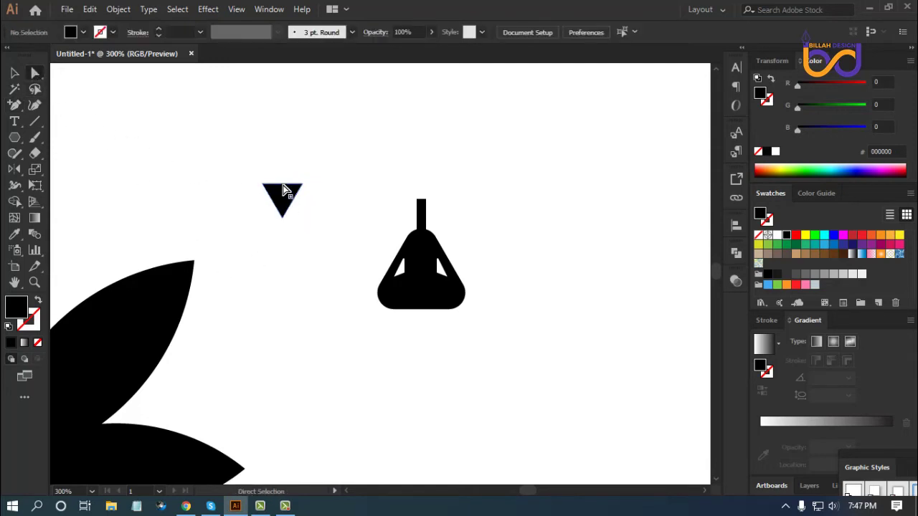
left_click_drag(283, 190, 424, 201)
left_click(307, 289)
left_click(14, 74)
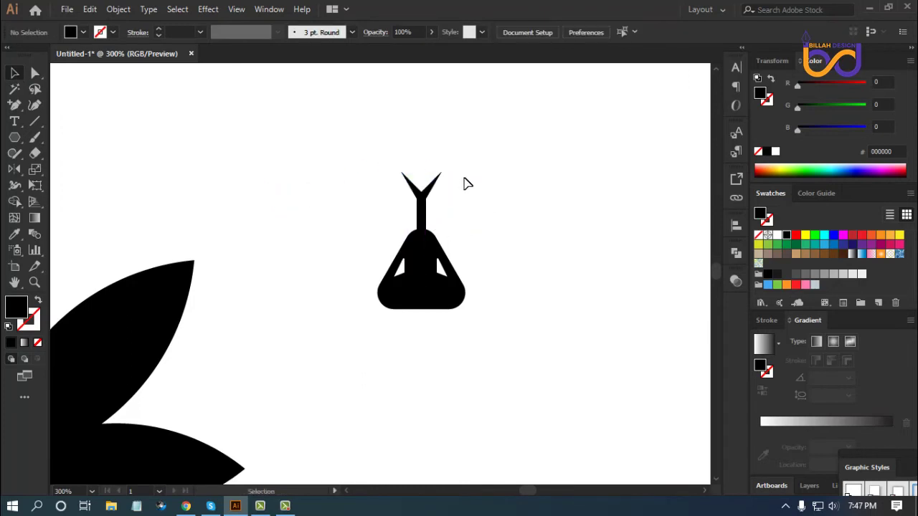
Centre the chevron horizontally over the stem
left_click_drag(465, 173, 413, 224)
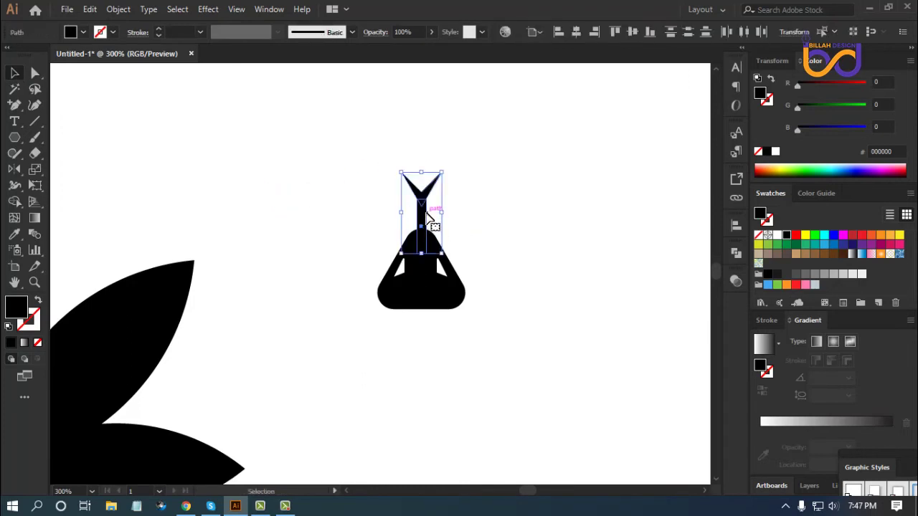
left_click(577, 33)
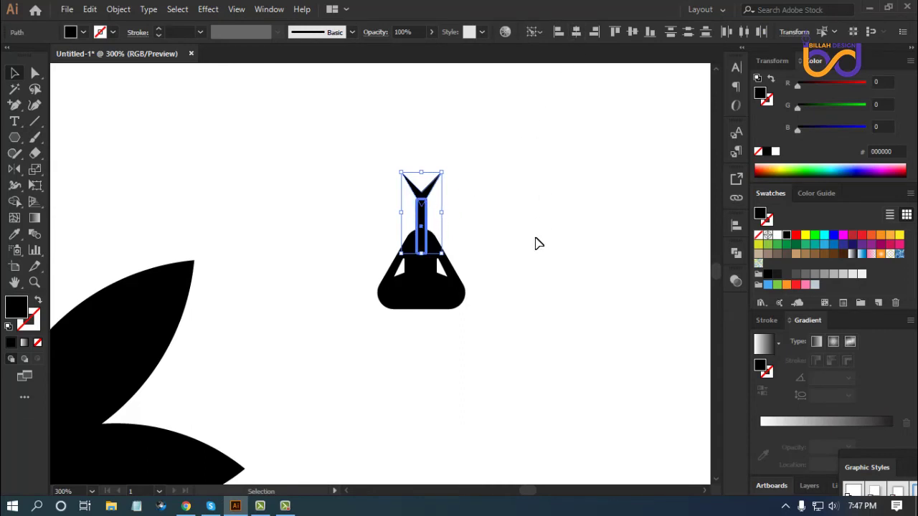
left_click(536, 242)
left_click(436, 196)
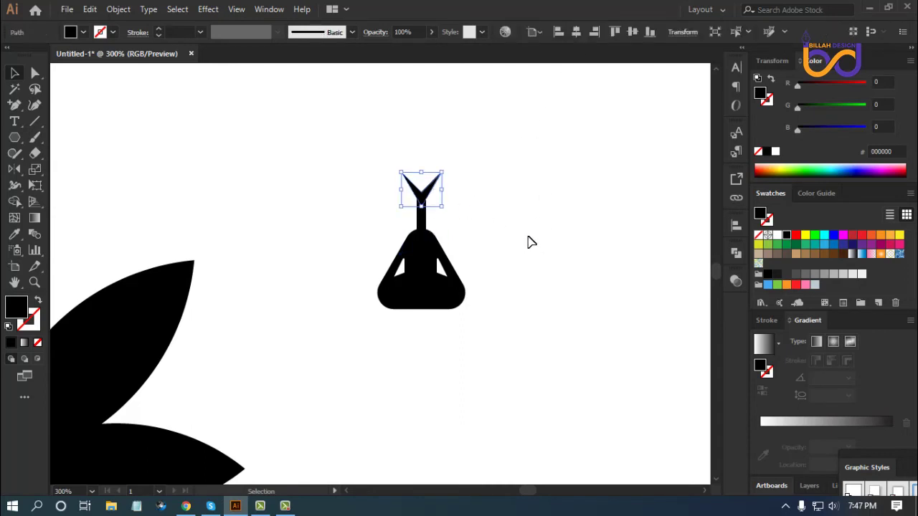
left_click(527, 243)
left_click_drag(501, 156, 399, 212)
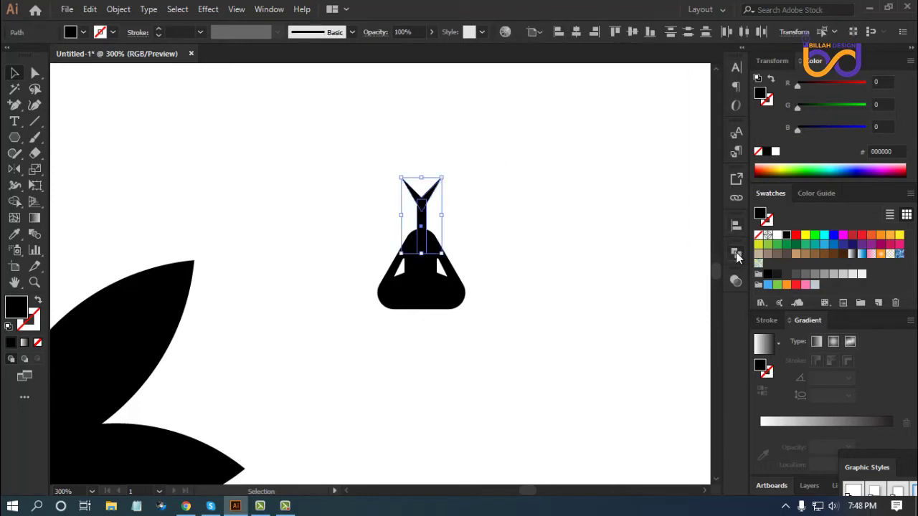
left_click(737, 253)
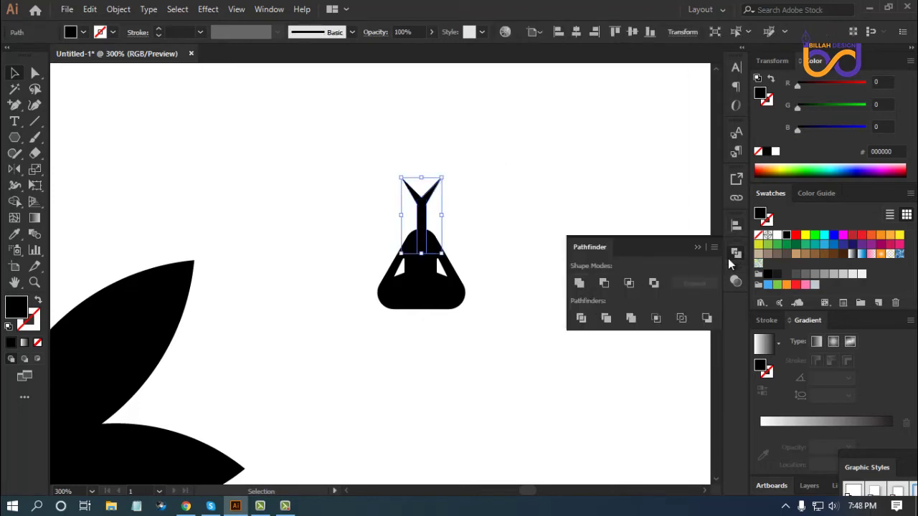
left_click(498, 338)
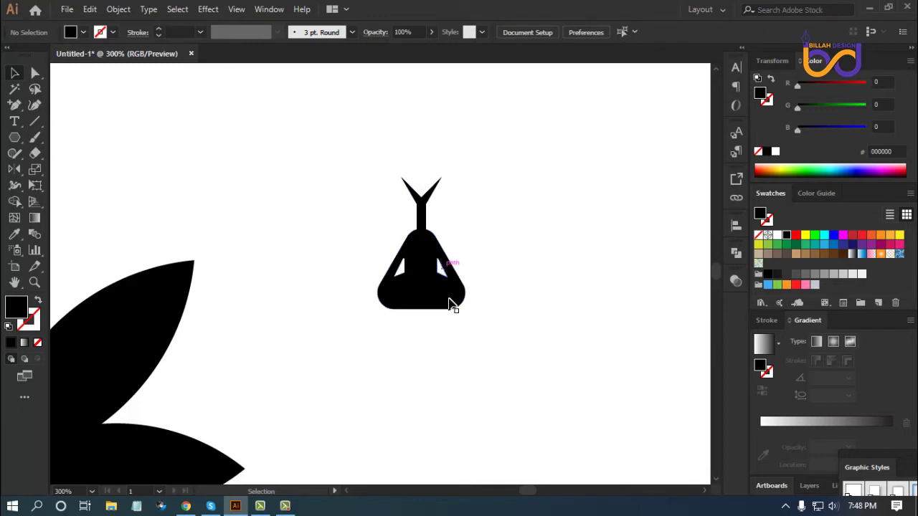
Cut the two white slivers out of the black body with Pathfinder Minus Front
left_click_drag(369, 328, 485, 276)
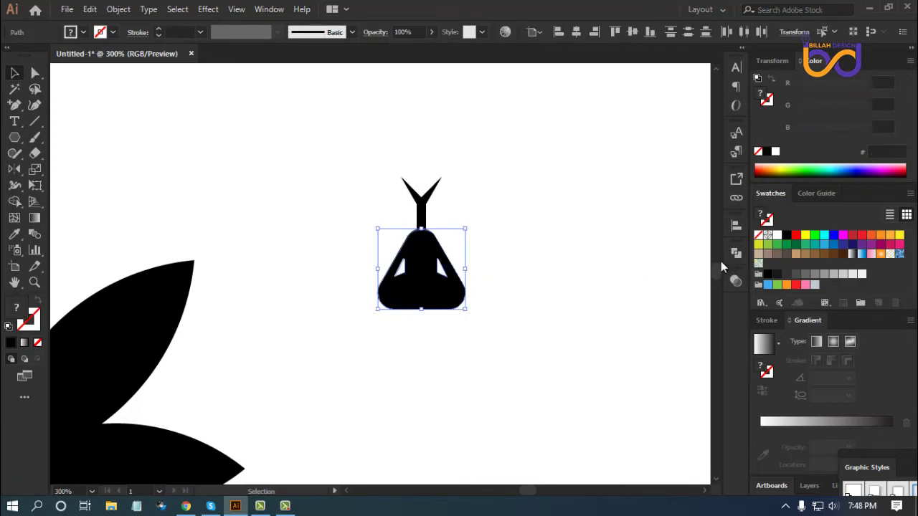
left_click(735, 253)
left_click(604, 284)
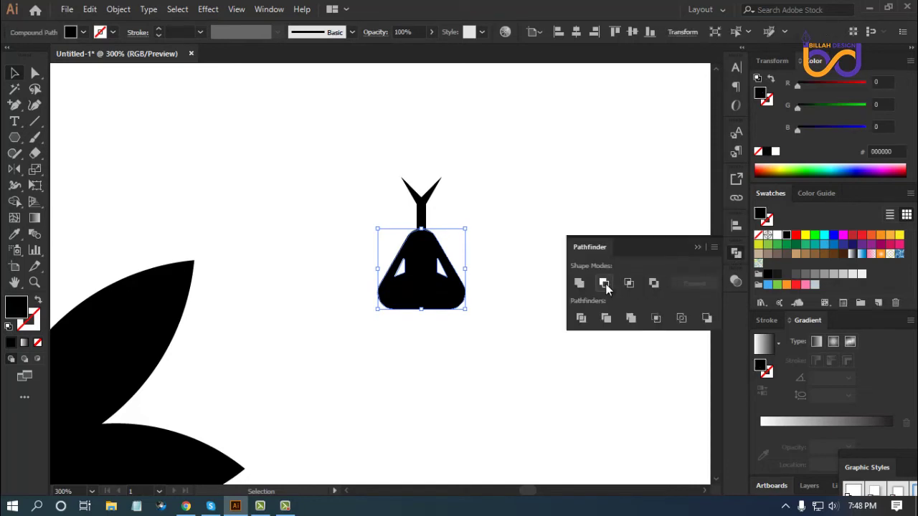
left_click(682, 282)
left_click(549, 349)
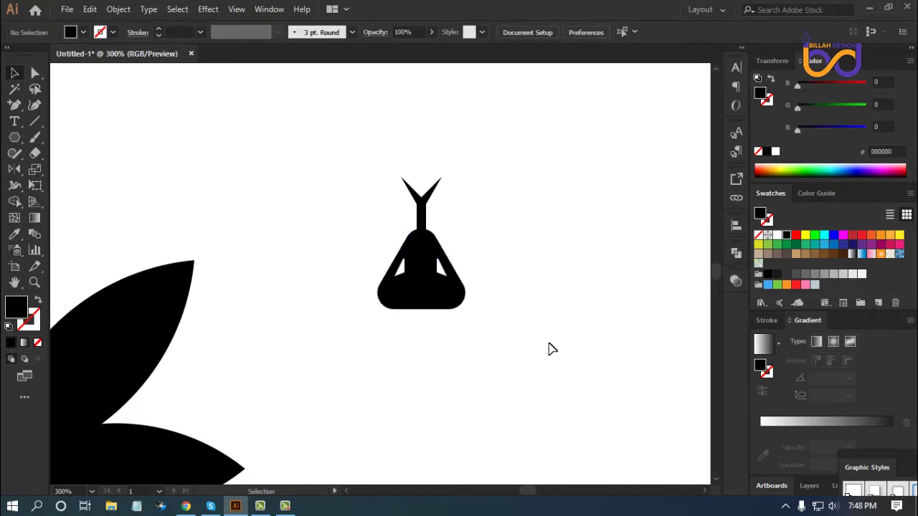
Unite the figure's chevron, neck and body into one compound shape
key("ctrl+minus")
key("ctrl+minus")
key("ctrl+minus")
key("ctrl+minus")
key("ctrl+plus")
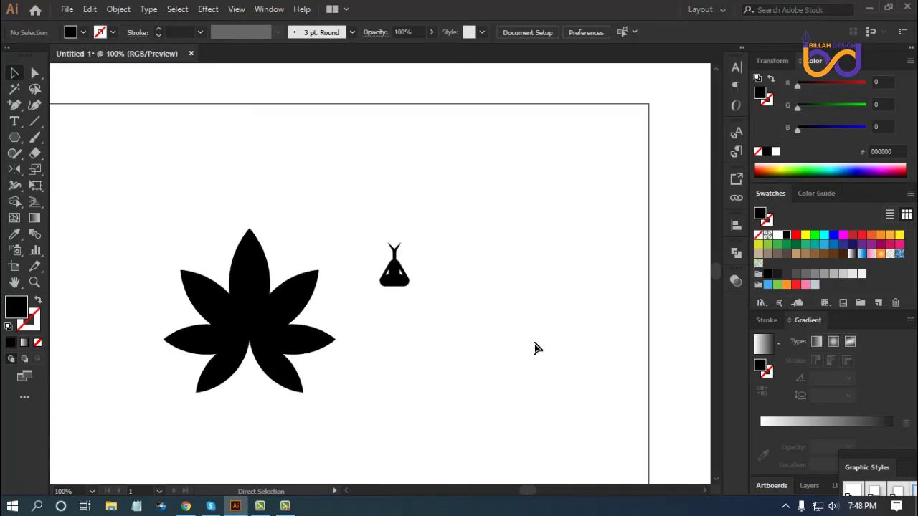
key("ctrl+plus")
left_click_drag(439, 336, 471, 336)
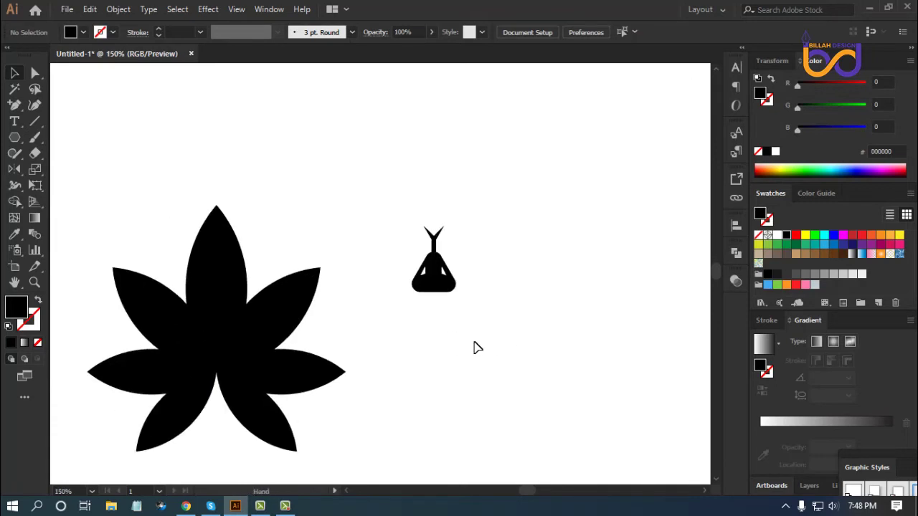
left_click_drag(403, 331, 471, 207)
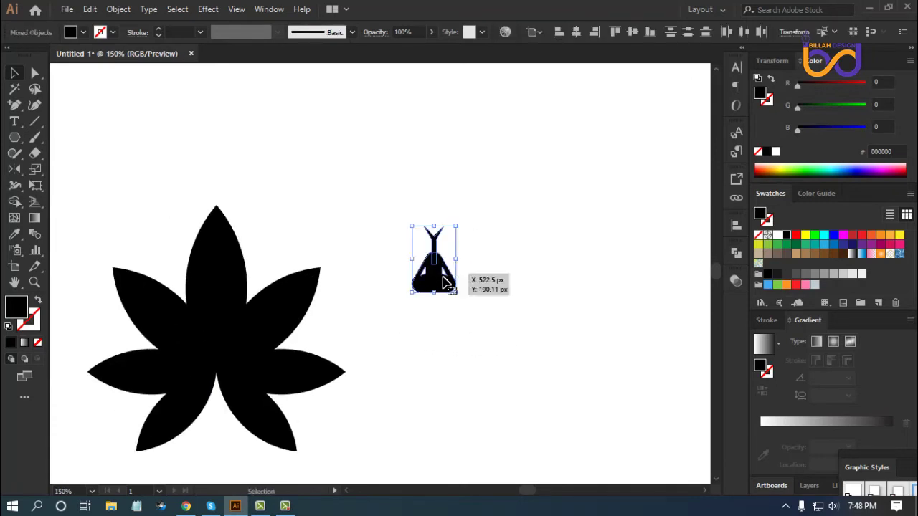
left_click(468, 336)
left_click(442, 290)
left_click(398, 334)
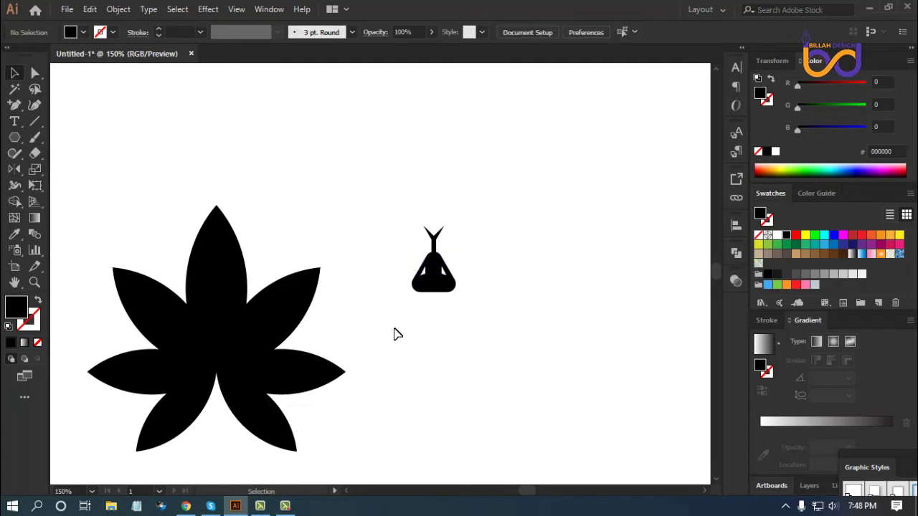
left_click_drag(398, 334, 475, 207)
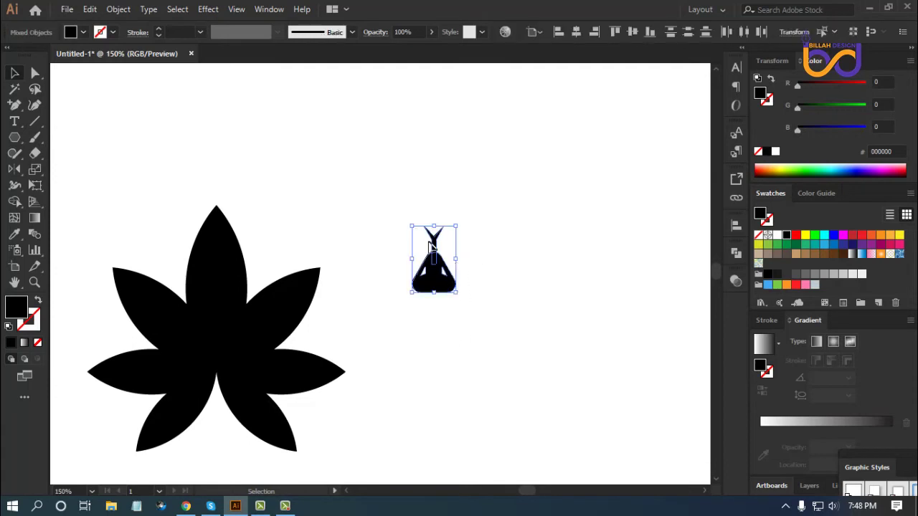
left_click(735, 254)
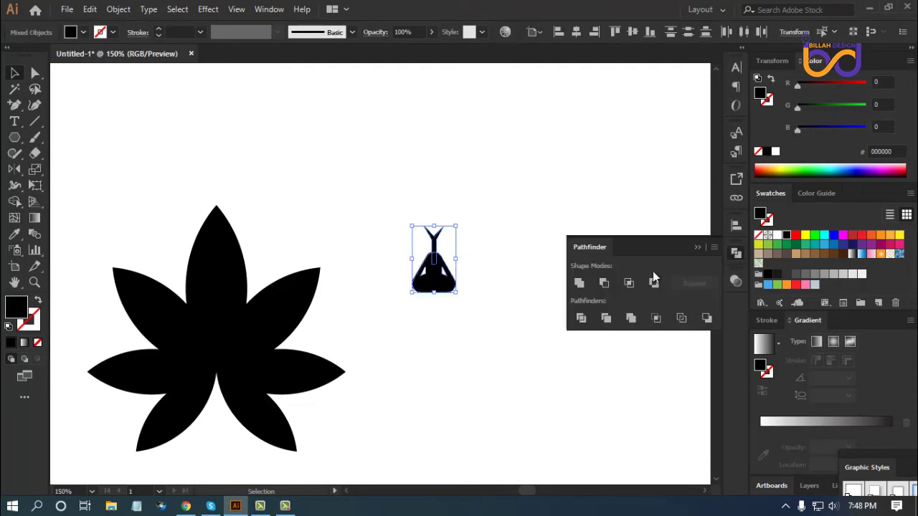
left_click(580, 282)
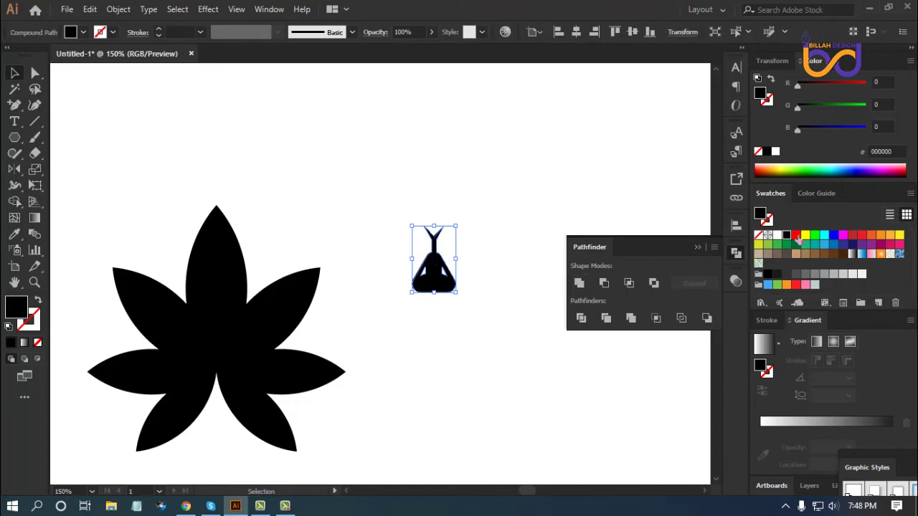
Fill the merged snake head red (FF0000) and view it beside the flower
left_click(796, 237)
left_click(737, 254)
left_click(514, 351)
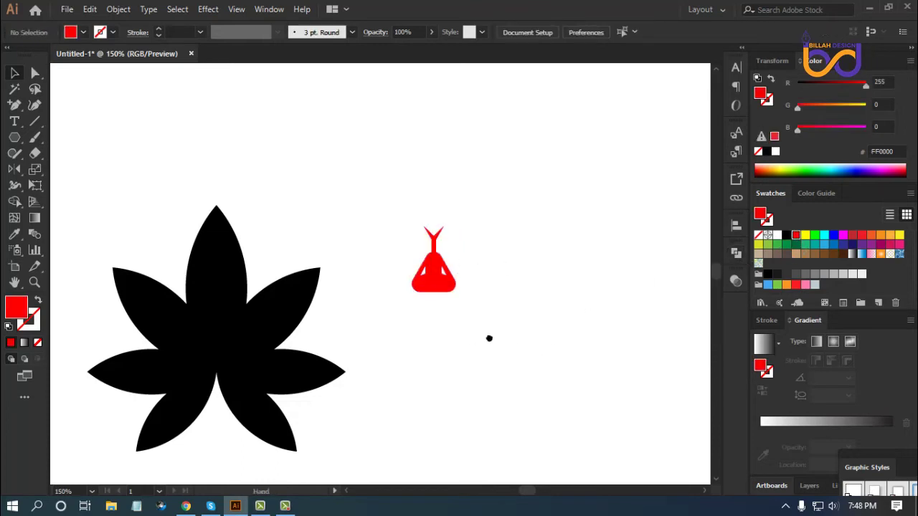
left_click_drag(489, 338, 567, 323)
Move the red snake head onto the flower's upright top petal
left_click_drag(581, 260, 371, 270)
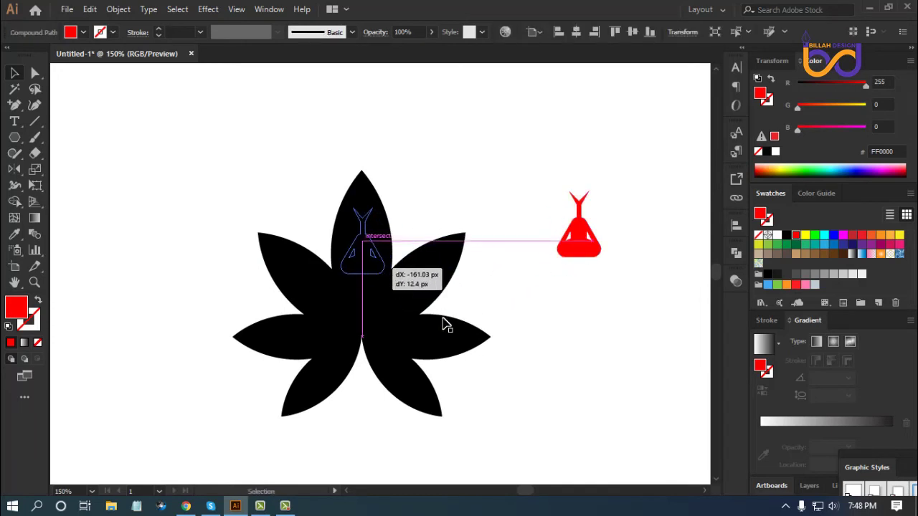
left_click(521, 369)
scroll(521, 366, "down", 1)
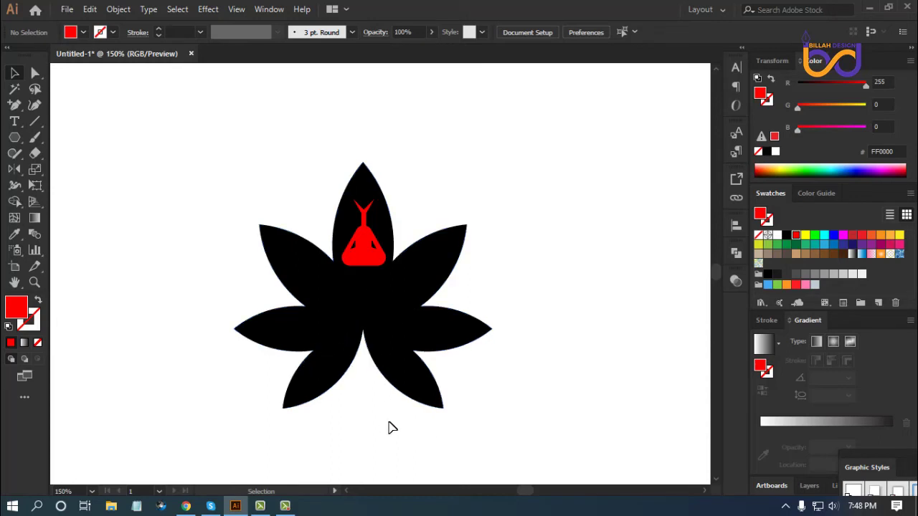
left_click_drag(388, 428, 396, 425)
Shorten the snake head slightly by pulling its bottom edge up
left_click(375, 268)
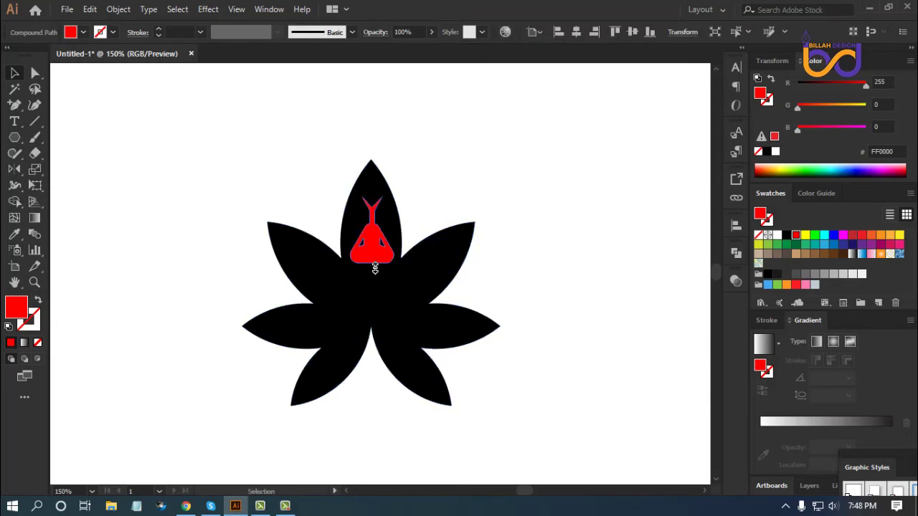
left_click_drag(375, 268, 375, 258)
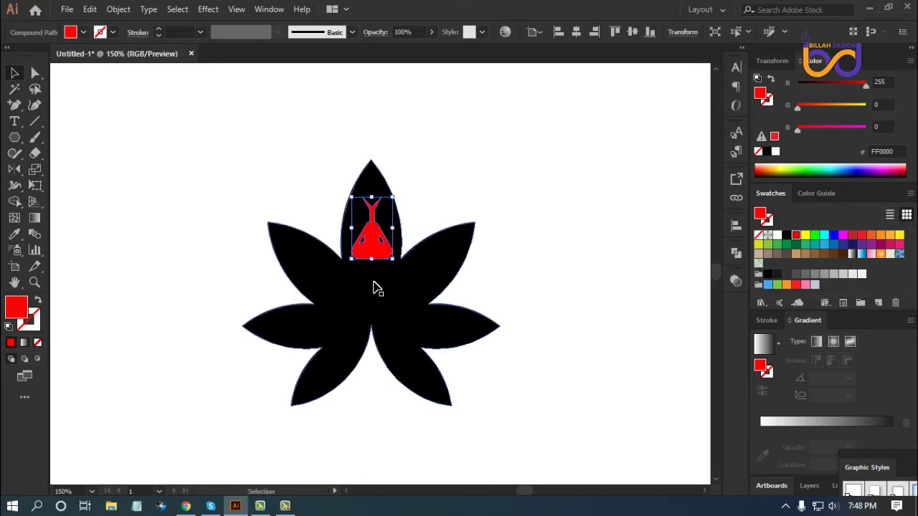
left_click_drag(506, 402, 530, 365)
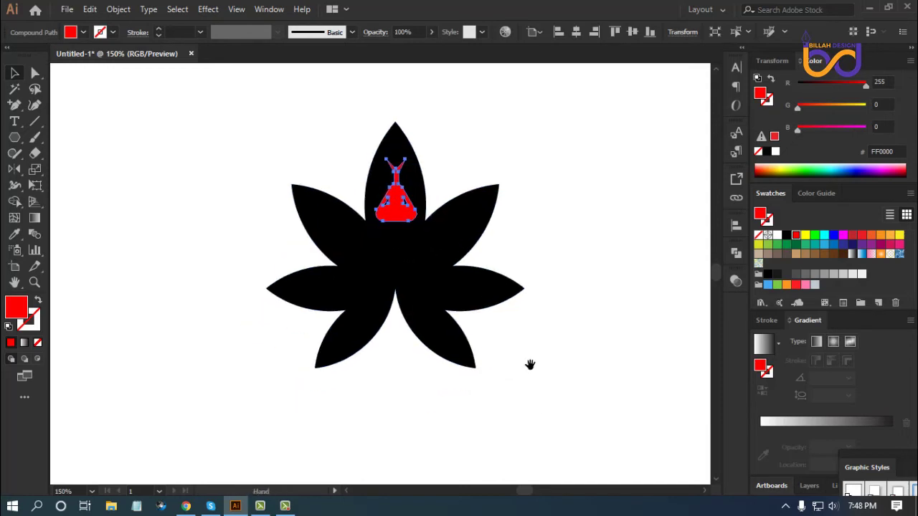
left_click(540, 377)
key("ctrl+=")
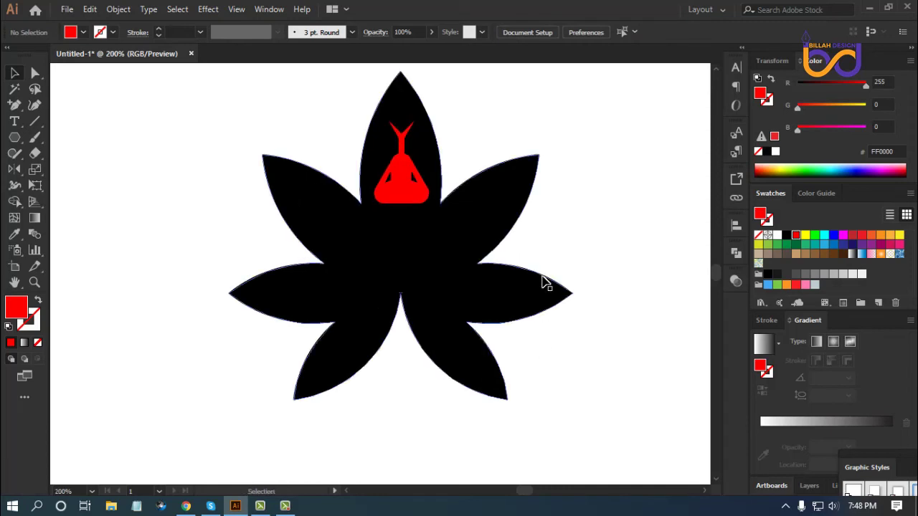
left_click_drag(545, 241, 577, 260)
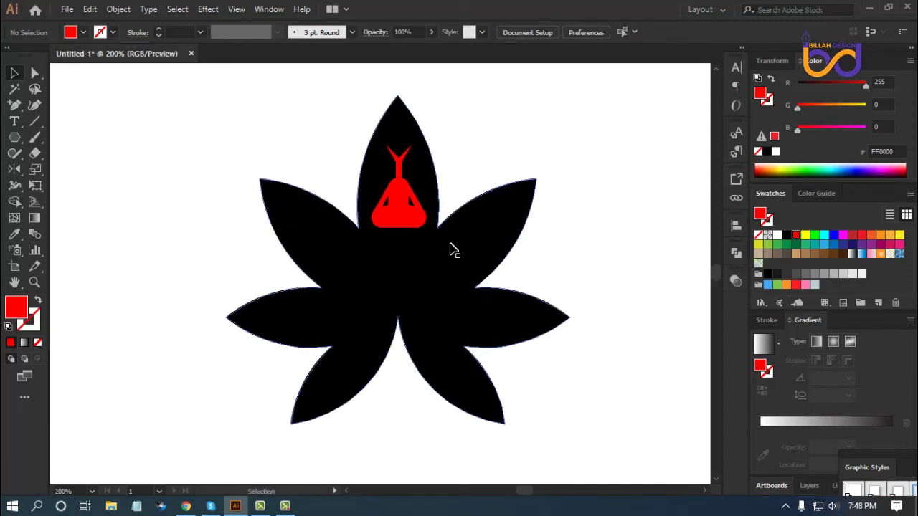
Draw a curved path from the head's base to the lower-left petal tip, with no fill
left_click(16, 107)
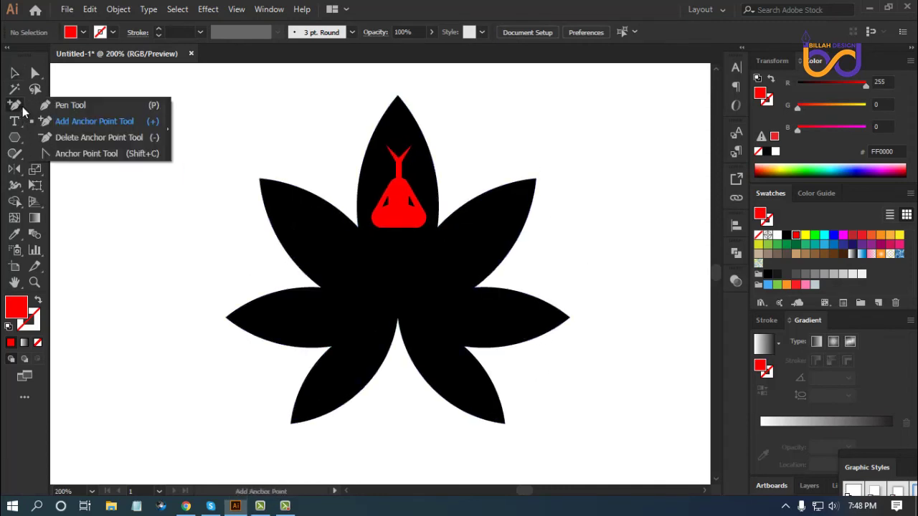
left_click(72, 100)
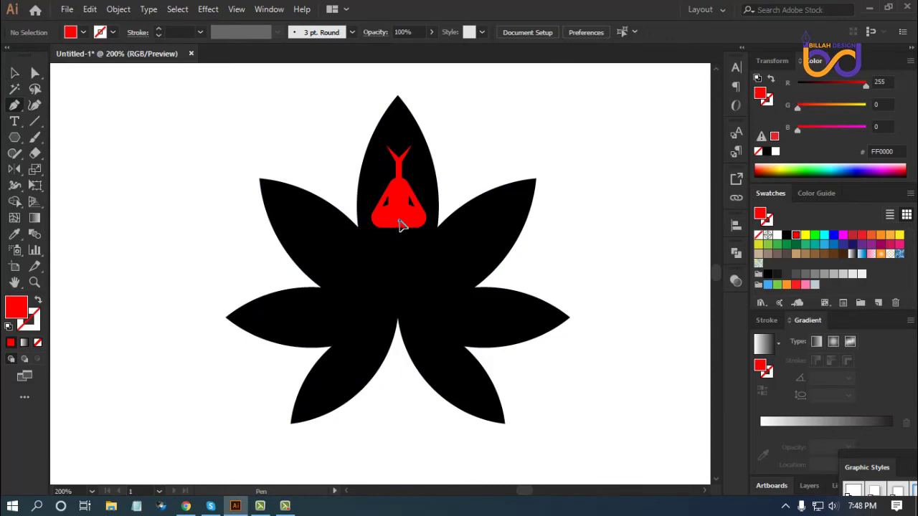
left_click_drag(400, 220, 399, 238)
scroll(371, 268, "down", 3)
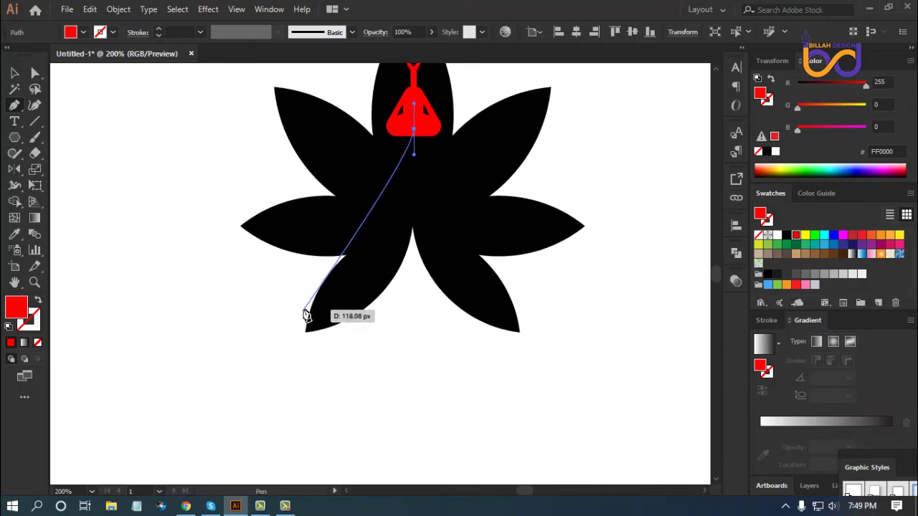
left_click_drag(304, 314, 286, 363)
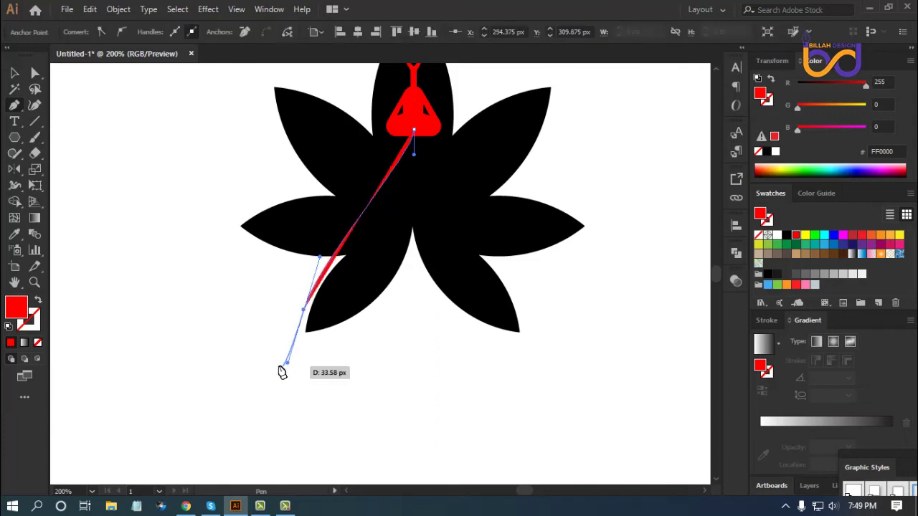
left_click(38, 301)
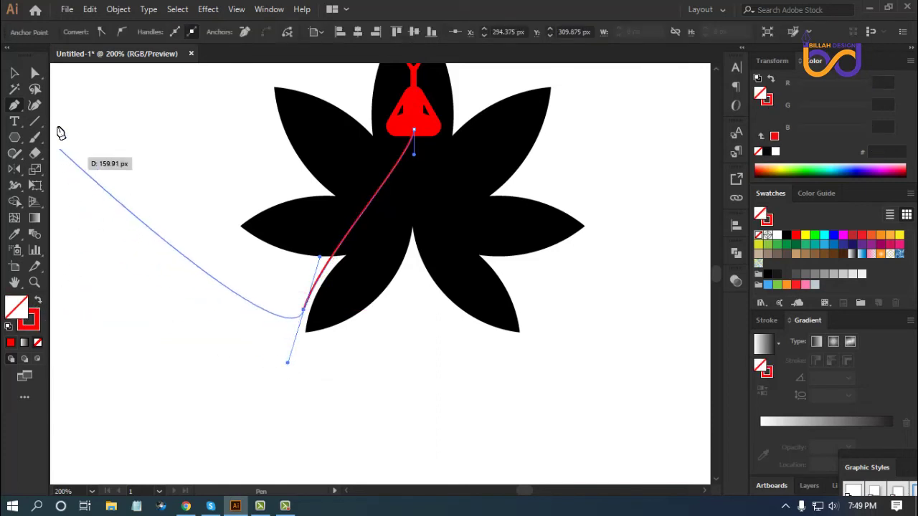
Lengthen the curve's direction handle to reshape the snake body
left_click(36, 74)
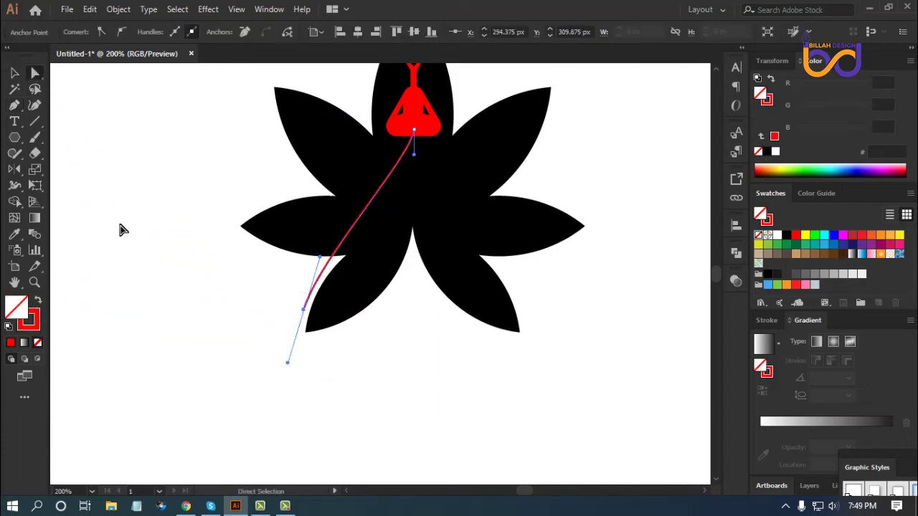
scroll(438, 354, "up", 1)
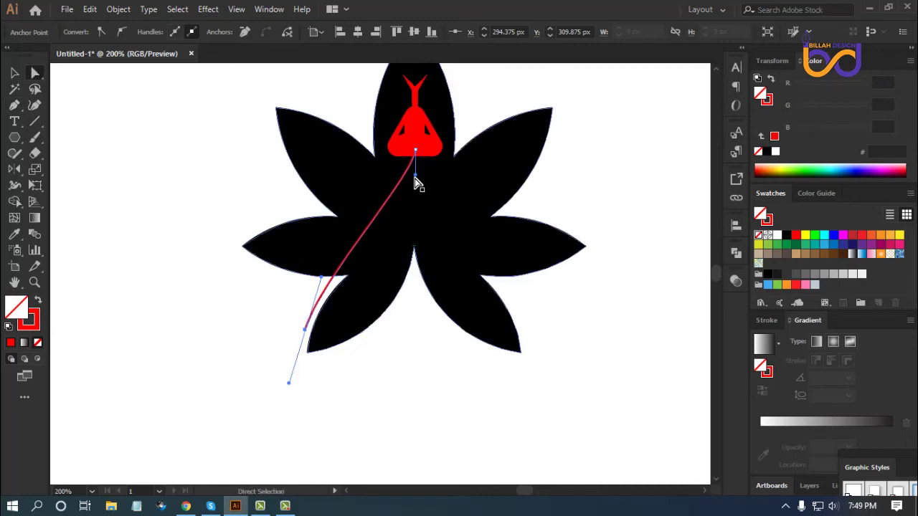
left_click_drag(417, 176, 423, 225)
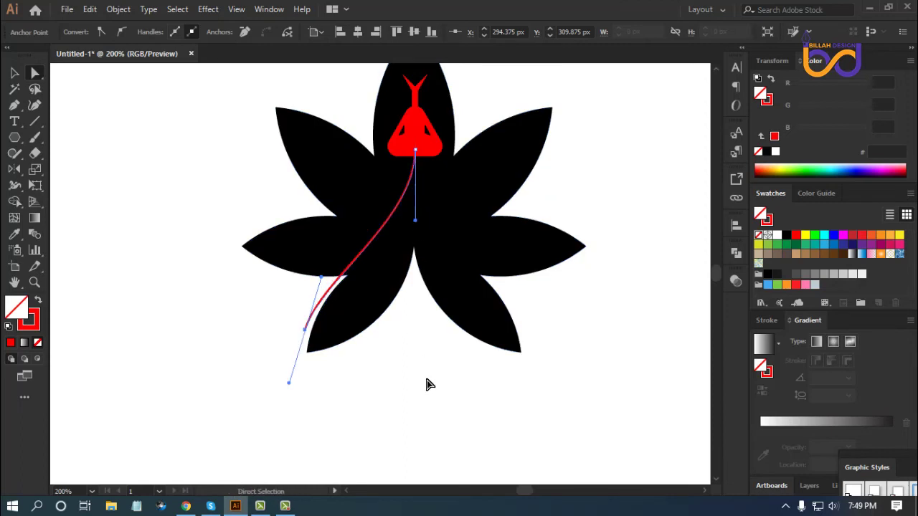
left_click(428, 381)
left_click(15, 74)
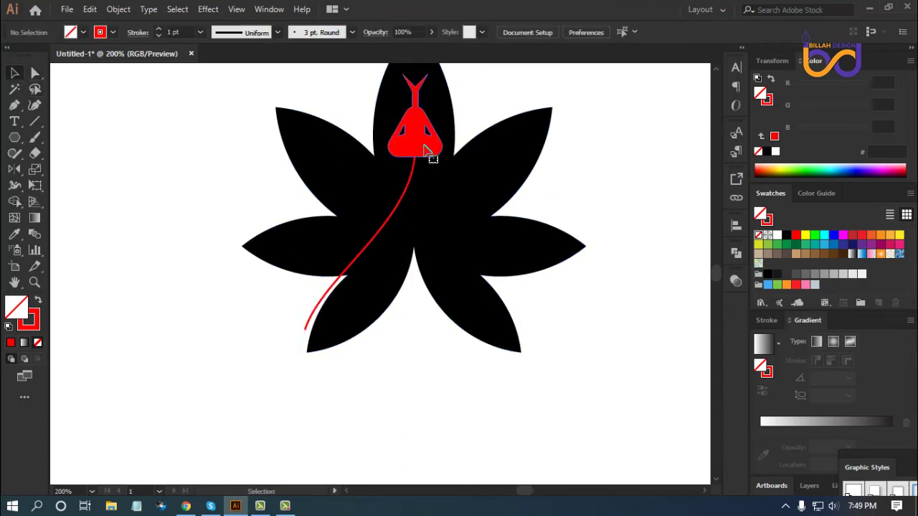
Make the snake head white and the body curve's stroke white
left_click(428, 152)
left_click(777, 235)
left_click(657, 215)
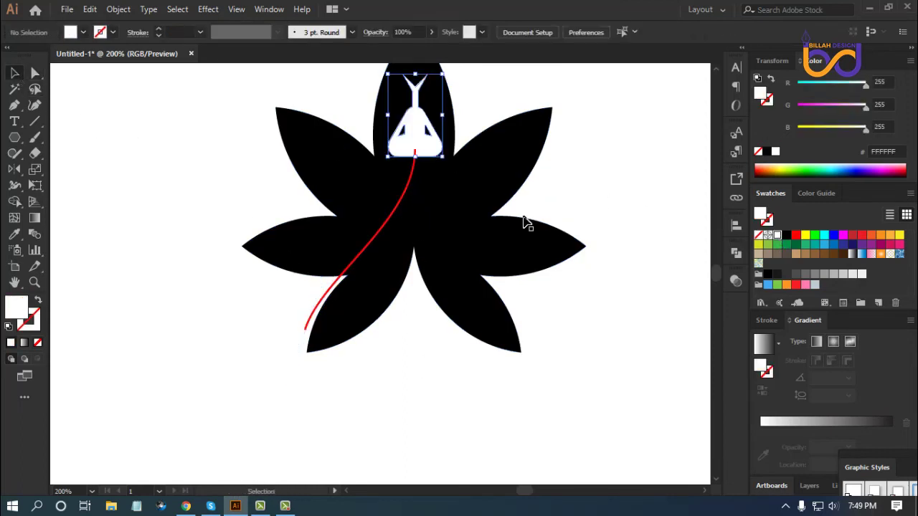
left_click(402, 211)
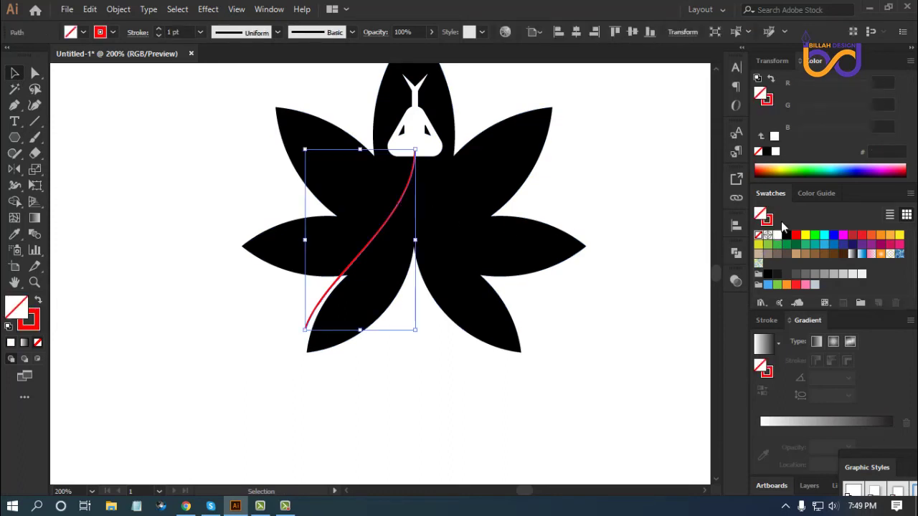
left_click(770, 222)
left_click(777, 235)
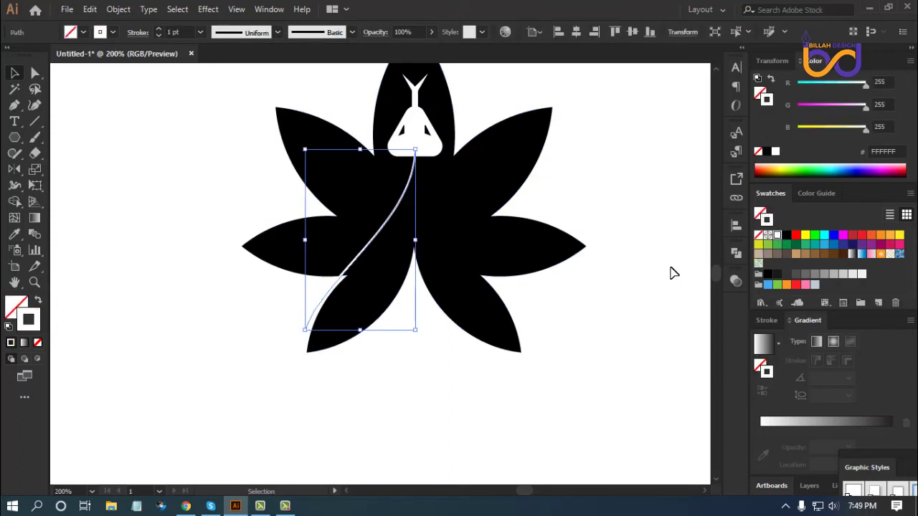
left_click(671, 271)
Set the body curve's stroke weight to 9 pt
left_click(321, 224)
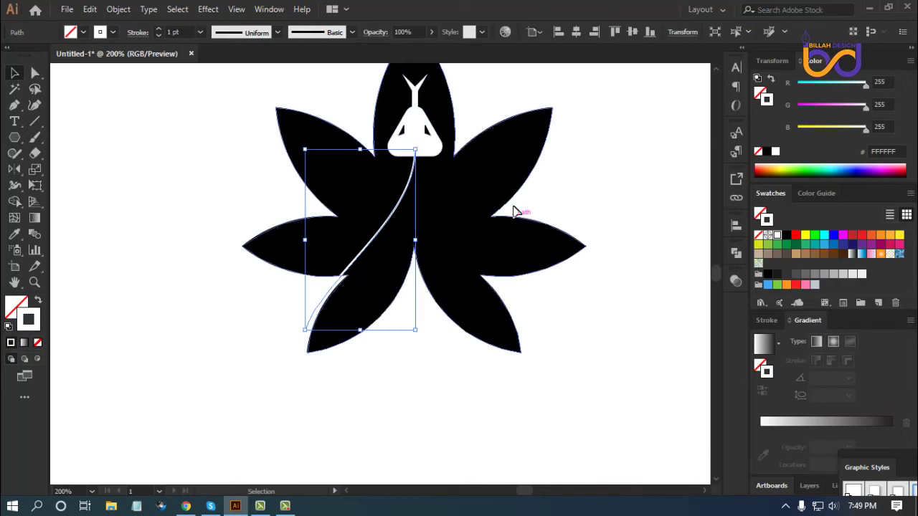
key("space")
left_click_drag(496, 206, 496, 233)
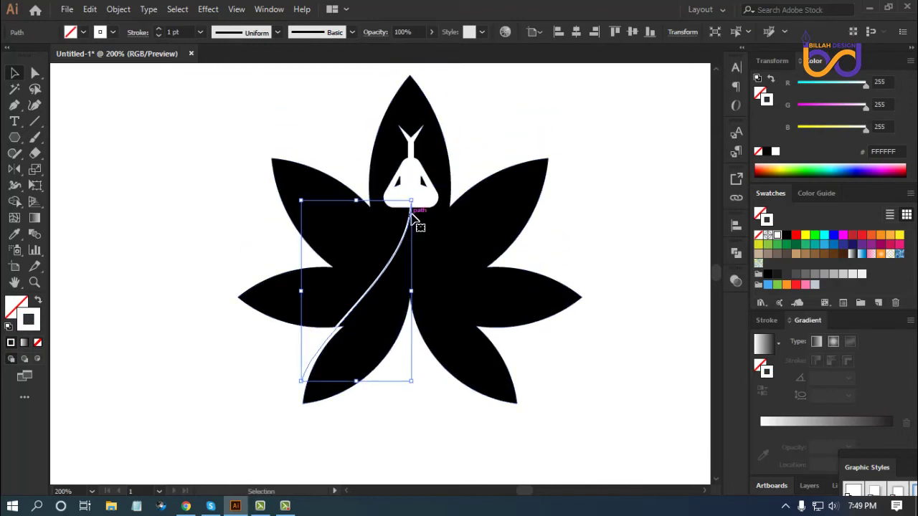
left_click(188, 31)
key("Up")
key("Up")
key("Up")
key("Up")
key("Up")
key("Up")
key("Up")
key("Up")
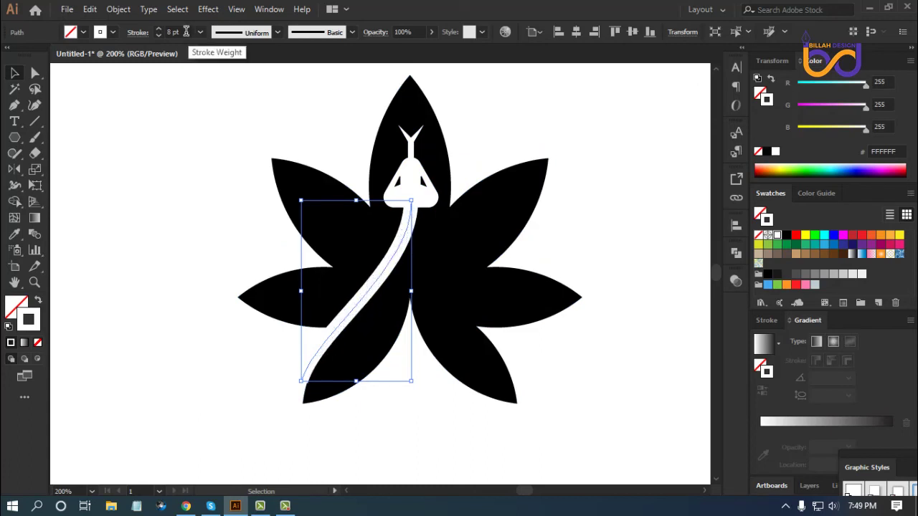
key("Up")
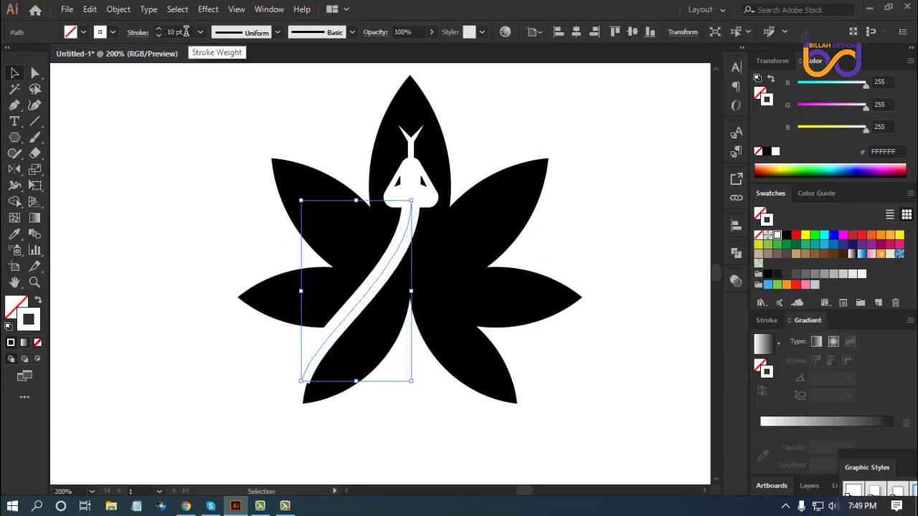
key("Down")
key("space")
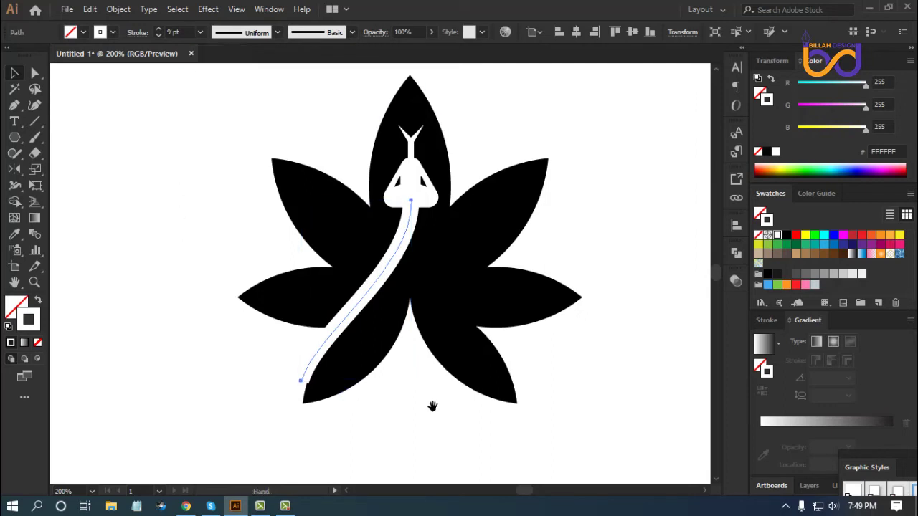
mouse_move(432, 405)
left_mouse_down()
mouse_move(424, 360)
mouse_move(430, 405)
left_mouse_up()
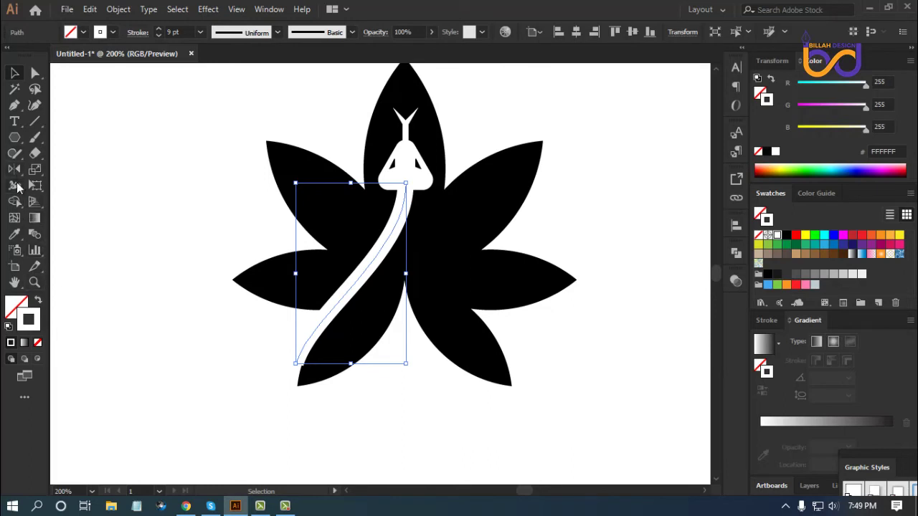
Widen the snake body's stroke at its tail end with the Width tool
left_click(16, 186)
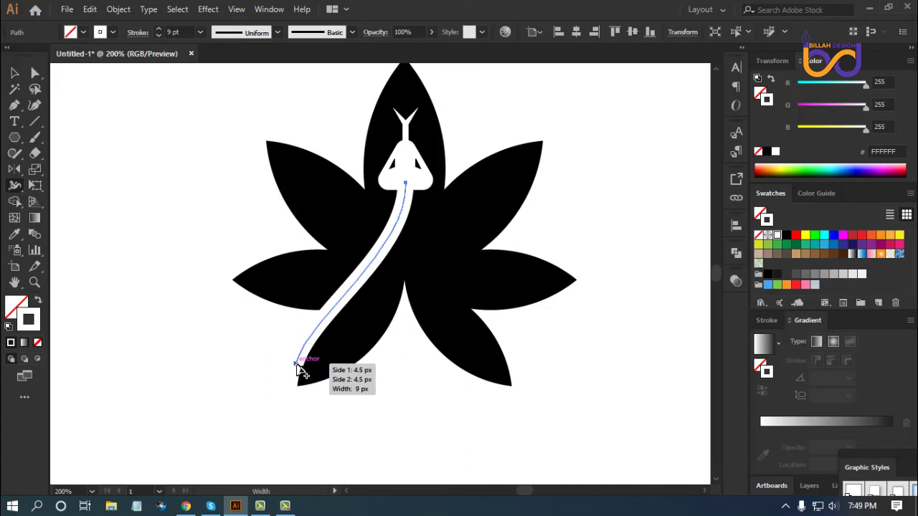
left_click_drag(302, 370, 311, 375)
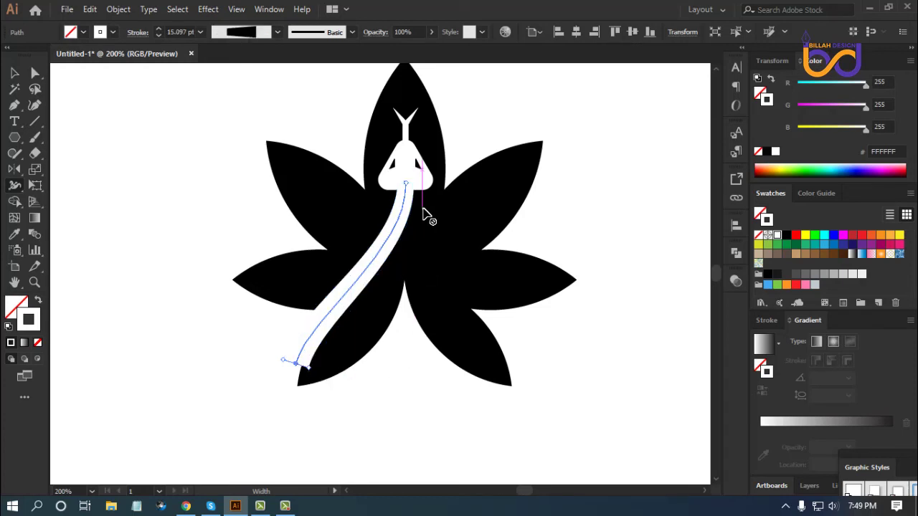
key("v")
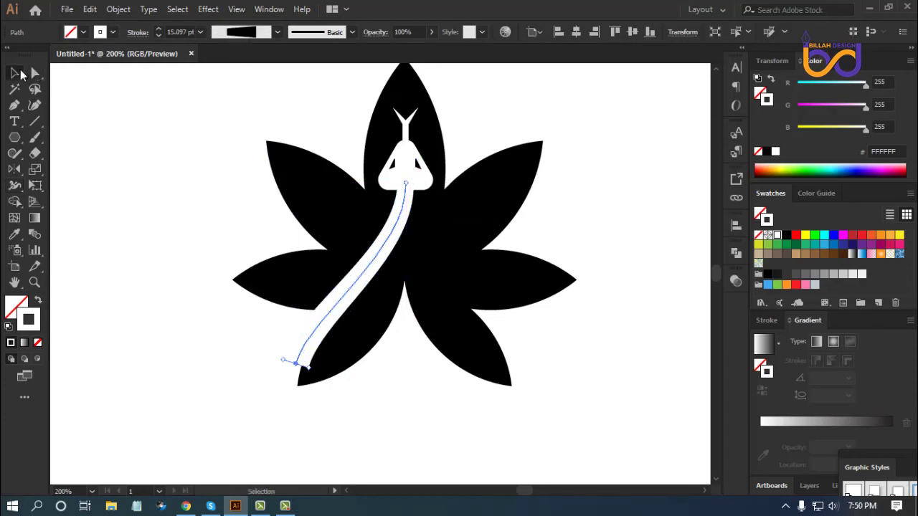
left_click(382, 428)
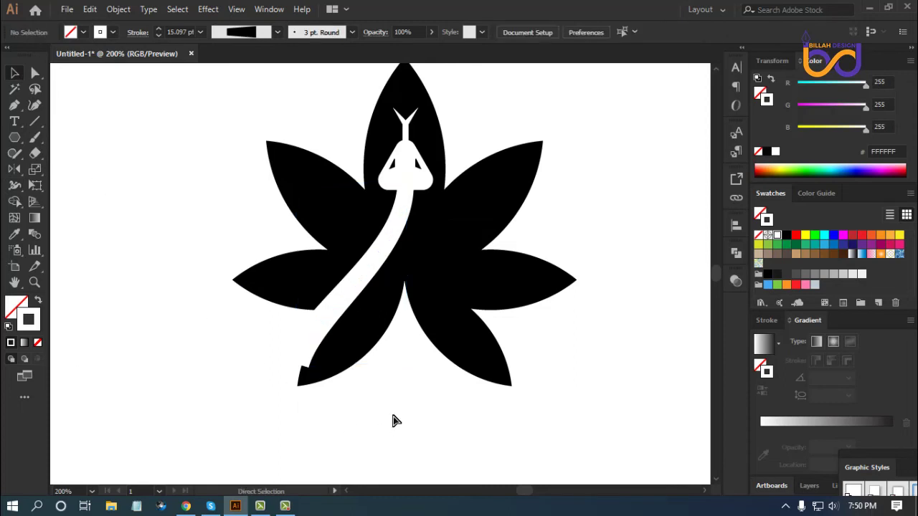
key("ctrl+minus")
key("ctrl+minus")
key("ctrl+plus")
key("ctrl+plus")
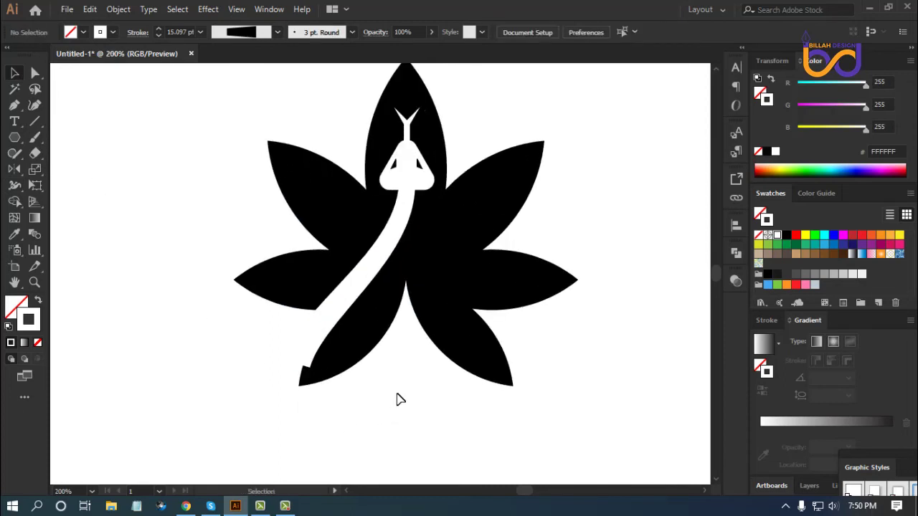
left_click_drag(397, 397, 415, 384)
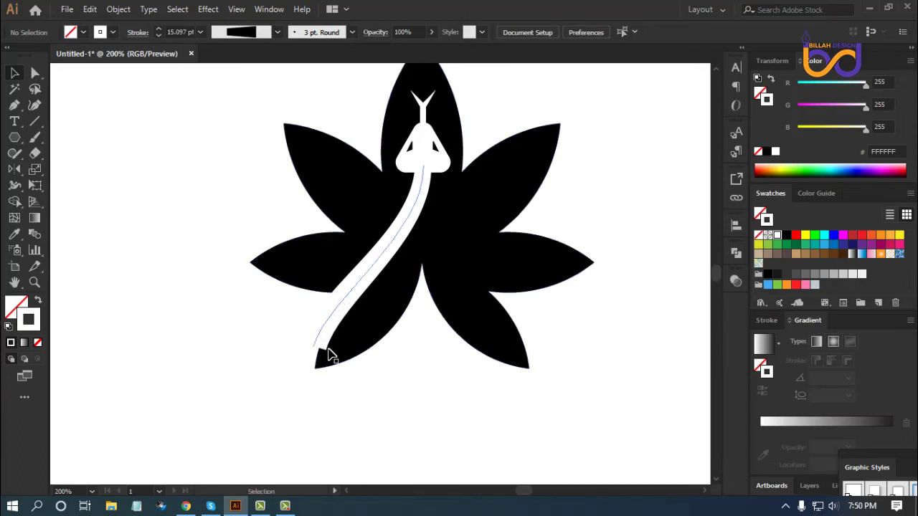
Move the body's bottom anchor left and bend its lower curve further left
left_click(35, 74)
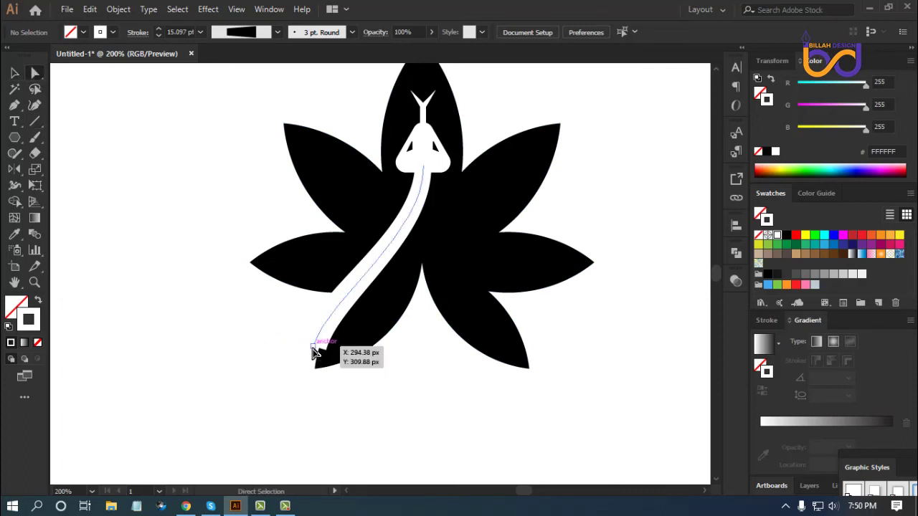
left_click_drag(315, 351, 298, 374)
left_click(383, 396)
left_click_drag(315, 316, 320, 288)
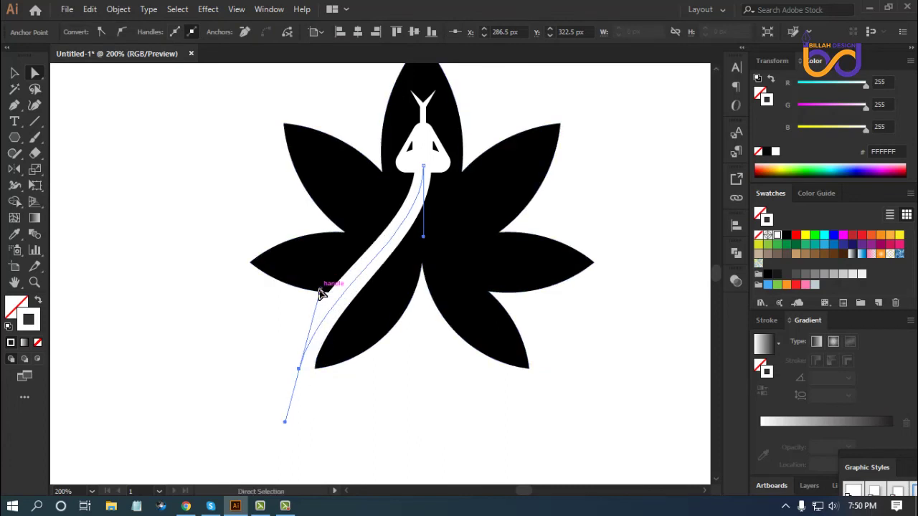
left_click_drag(320, 291, 311, 287)
left_click(300, 371)
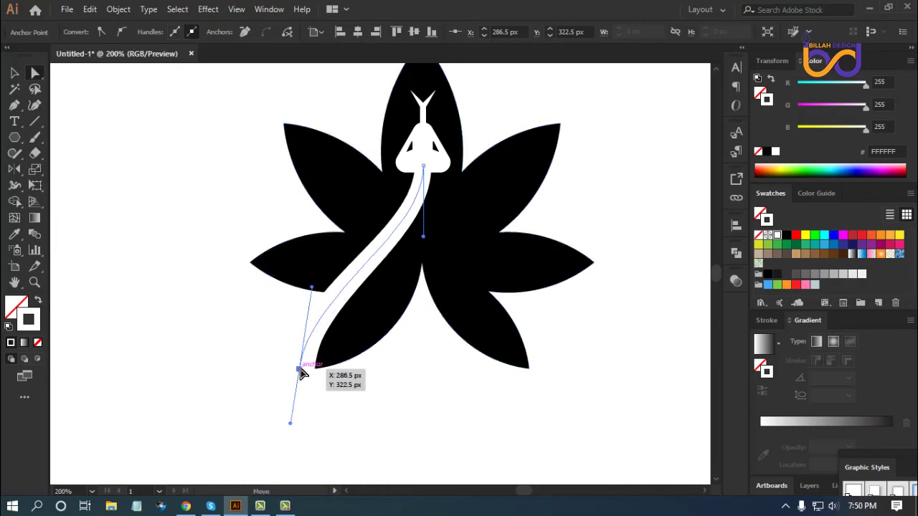
left_click(389, 409)
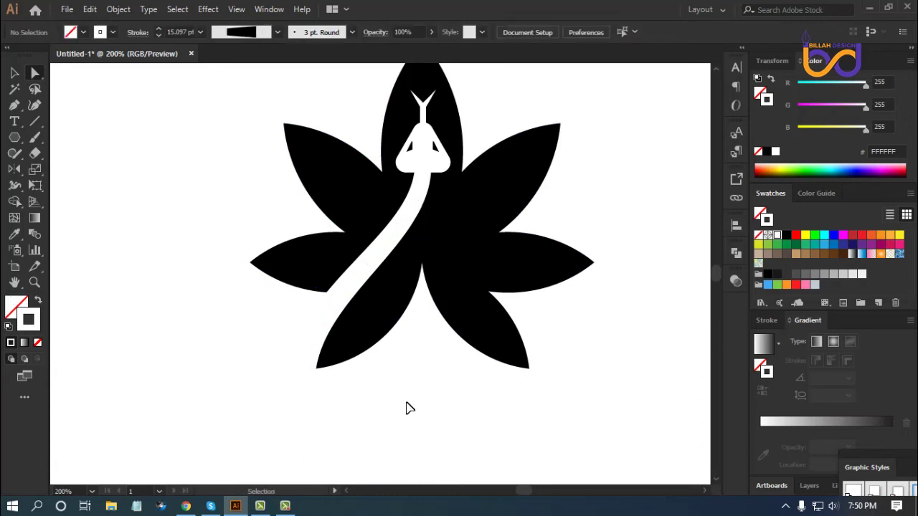
Refine the lower body curve and make the mid-body handle exactly vertical
key("ctrl+minus")
key("ctrl+minus")
key("ctrl+minus")
key("ctrl+plus")
key("ctrl+plus")
key("ctrl+plus")
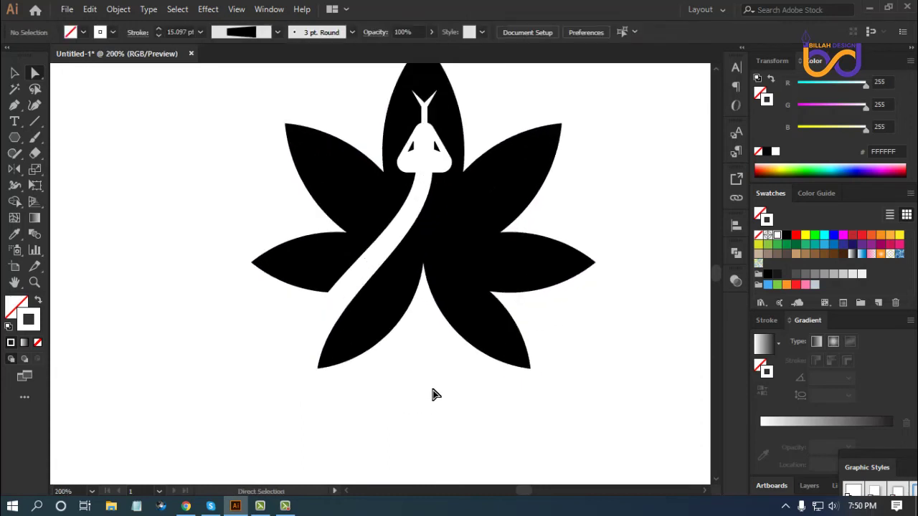
left_click(323, 305)
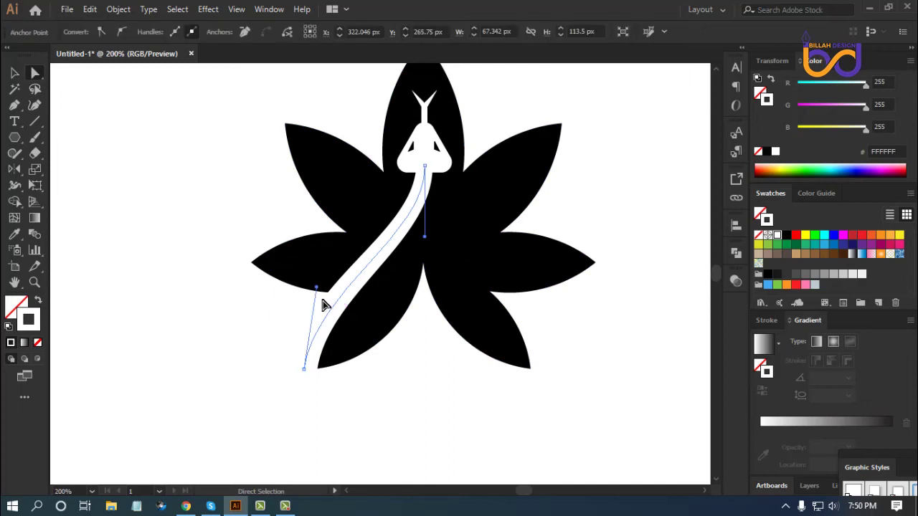
left_click_drag(316, 287, 311, 284)
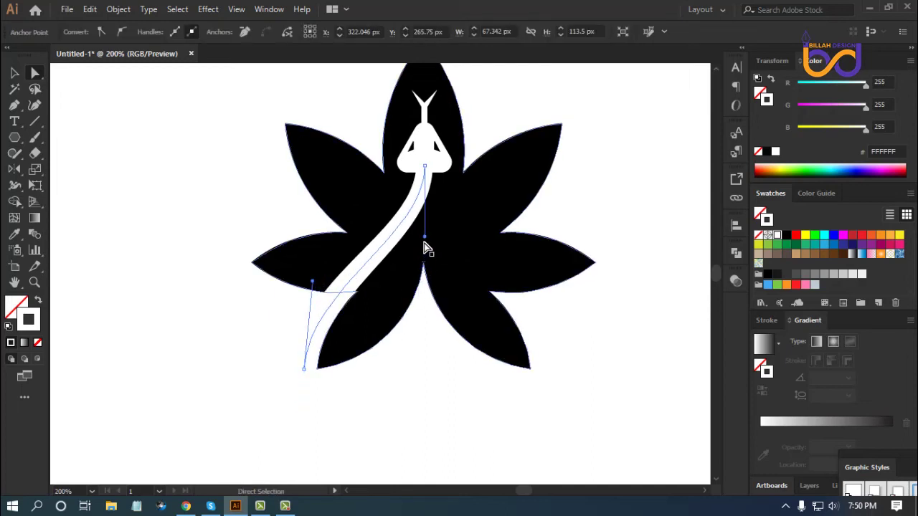
left_click_drag(425, 238, 430, 251)
left_click(425, 407)
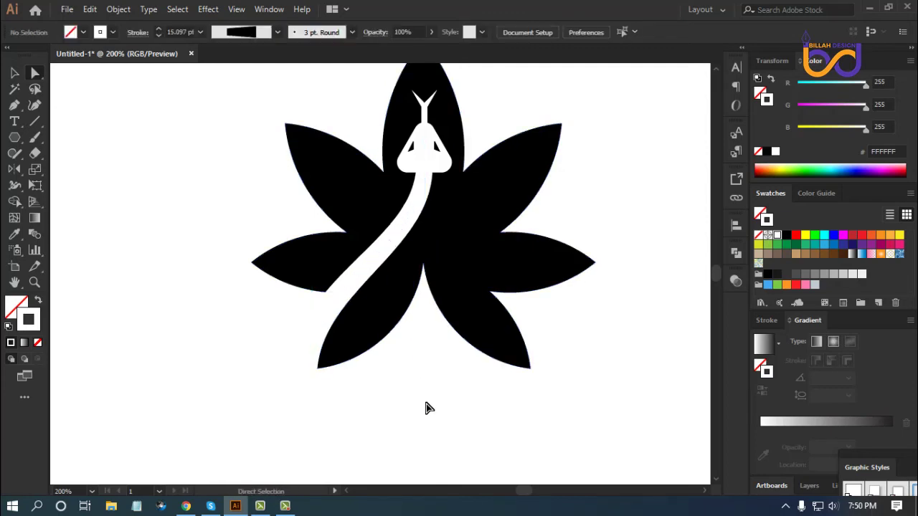
key("ctrl+minus")
key("ctrl+minus")
key("ctrl+minus")
key("ctrl+minus")
key("ctrl+minus")
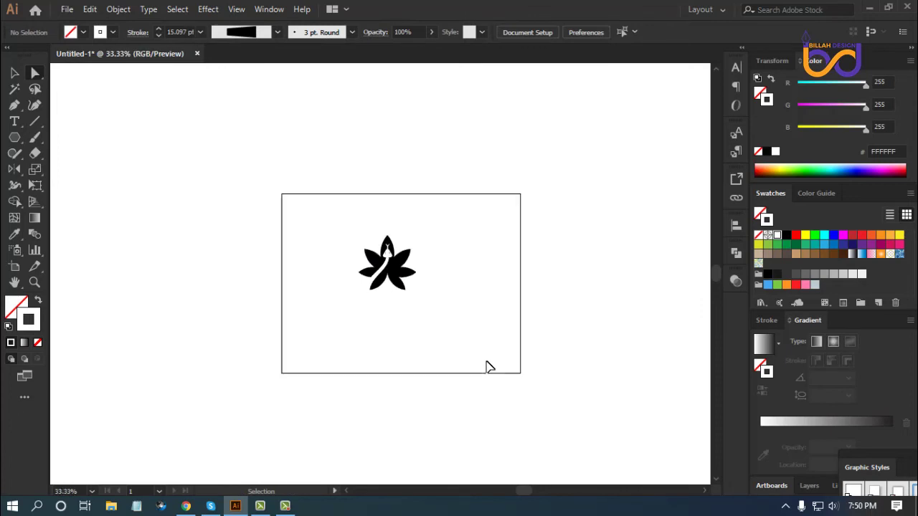
key("ctrl+plus")
key("ctrl+plus")
key("ctrl+plus")
key("ctrl+plus")
key("ctrl+plus")
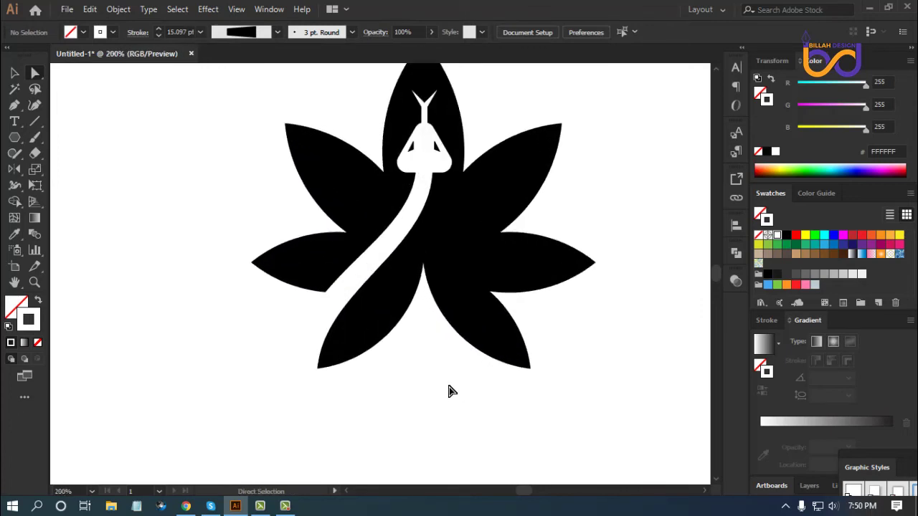
Draw a curved tail path down the lower-right leaf toward its tip
left_click_drag(437, 359, 418, 353)
left_click(14, 104)
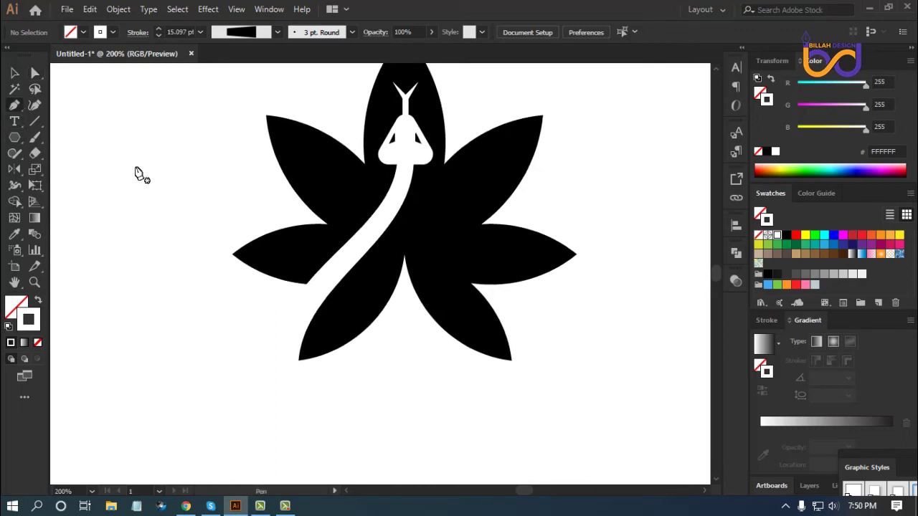
left_click_drag(403, 254, 435, 255)
left_click_drag(432, 165, 435, 256)
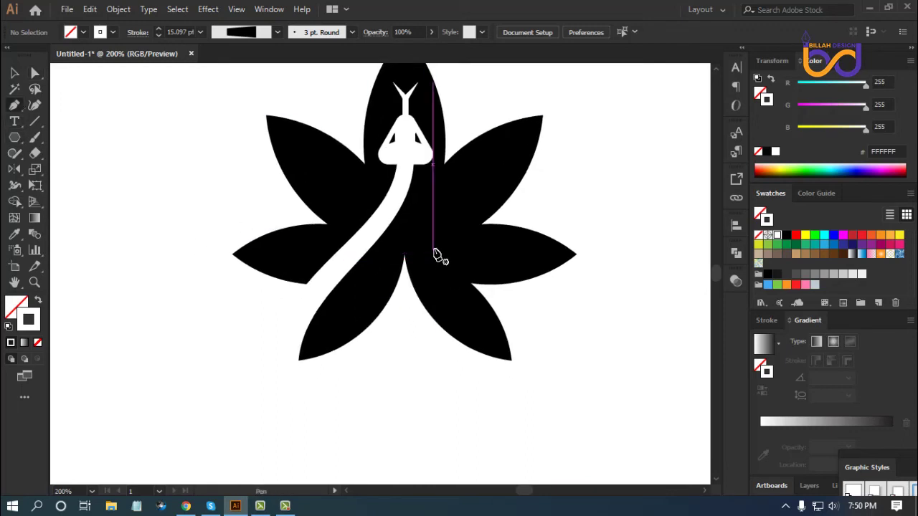
left_click(431, 249)
scroll(454, 261, "down", 2)
scroll(455, 261, "right", 1)
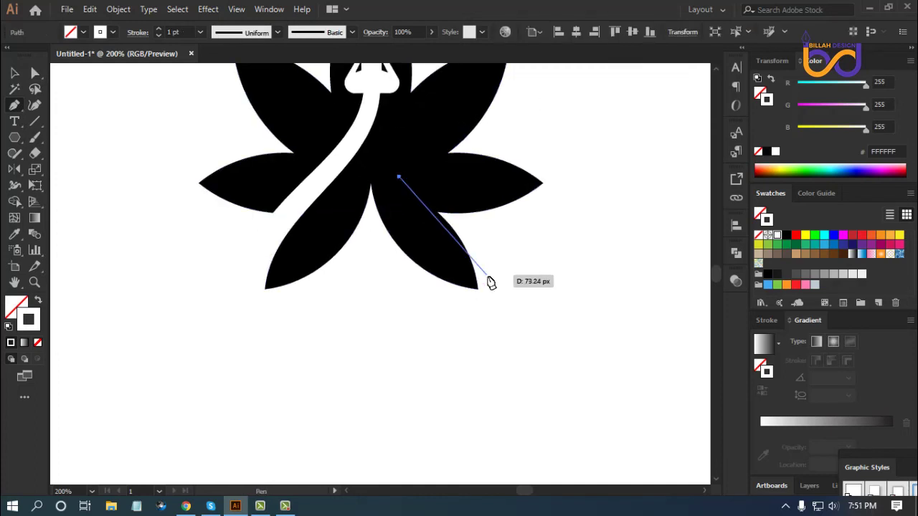
left_click_drag(488, 284, 520, 357)
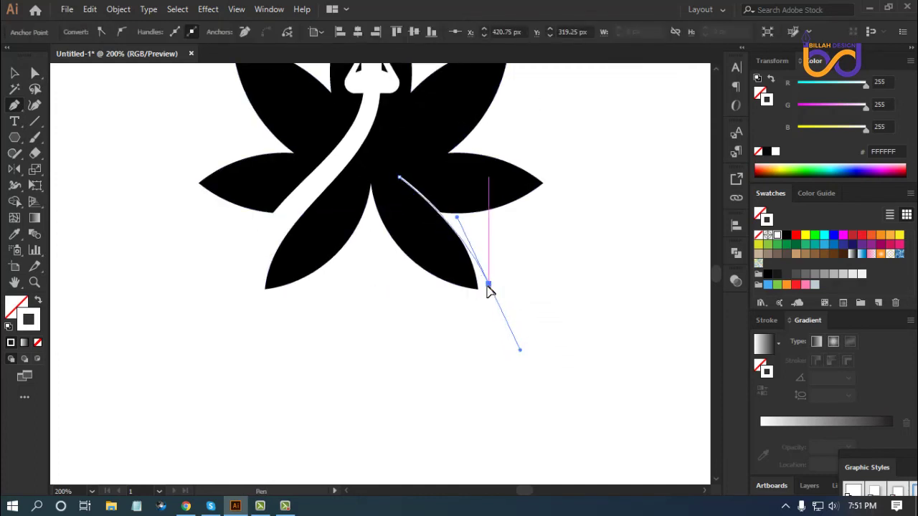
left_click_drag(488, 284, 433, 239)
left_click(14, 73)
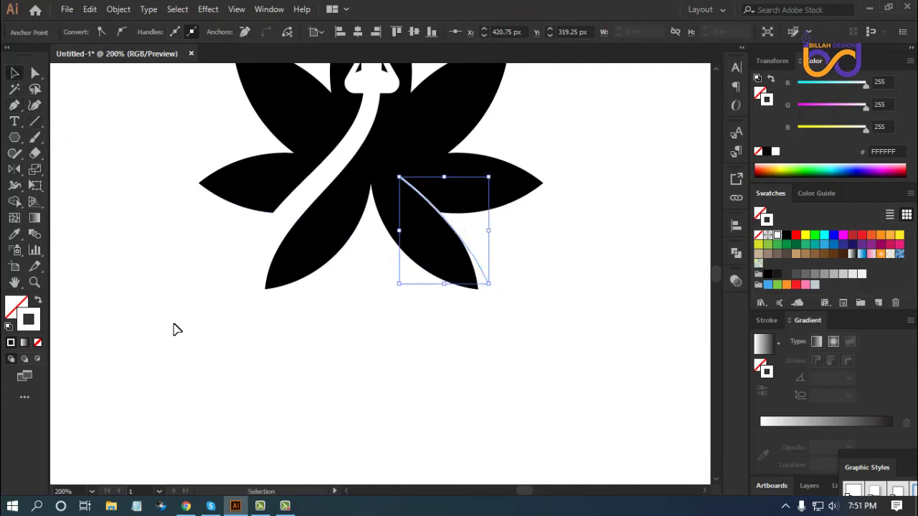
Copy the snake body's white stroke onto the tail path with the Eyedropper
left_click(17, 234)
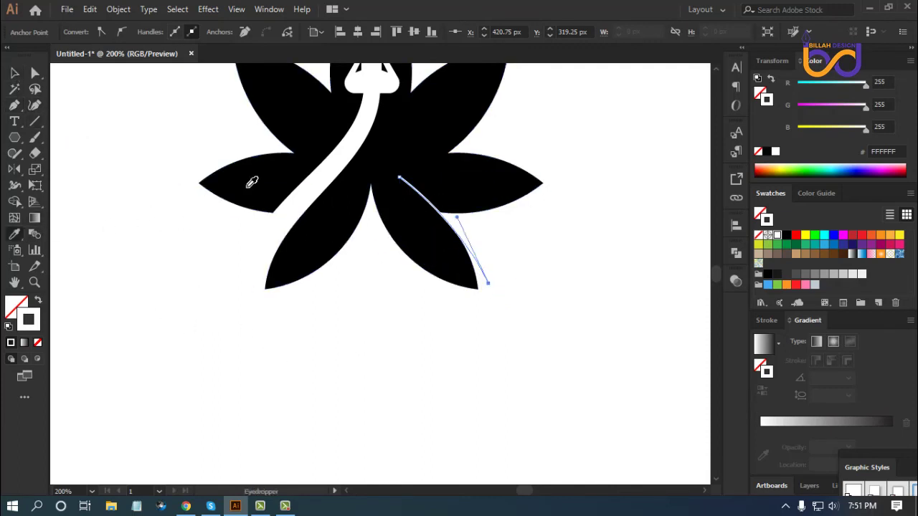
left_click(344, 156)
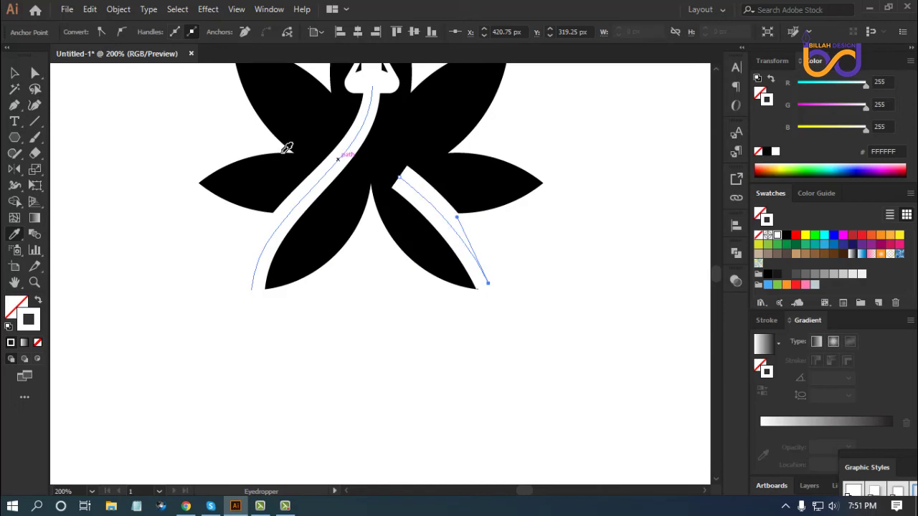
left_click(14, 73)
left_click(570, 316)
left_click_drag(570, 315, 559, 368)
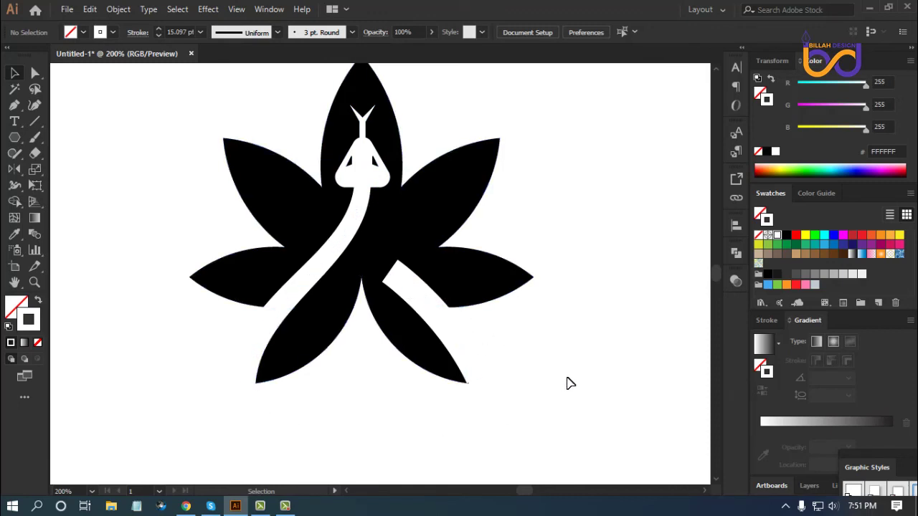
Taper the top of the tail stripe with the Width tool
left_click_drag(566, 383, 559, 360)
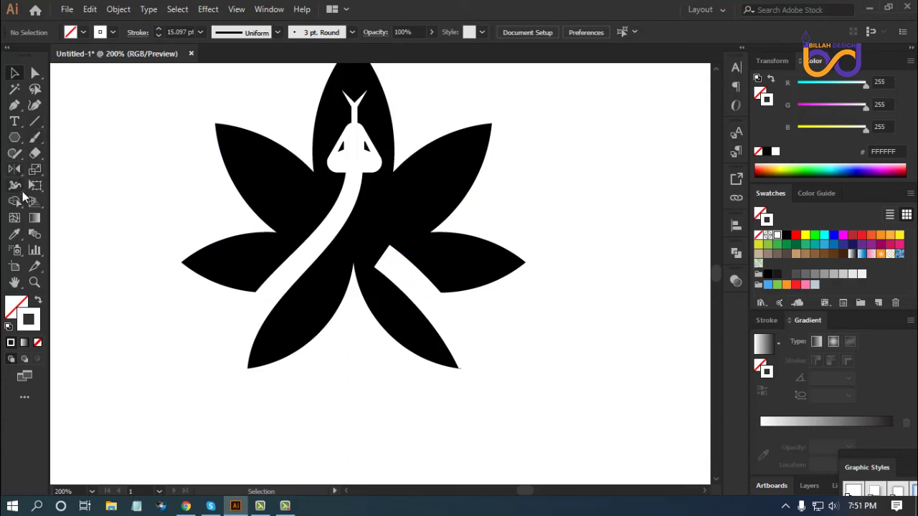
left_click(15, 189)
left_click_drag(380, 258, 384, 269)
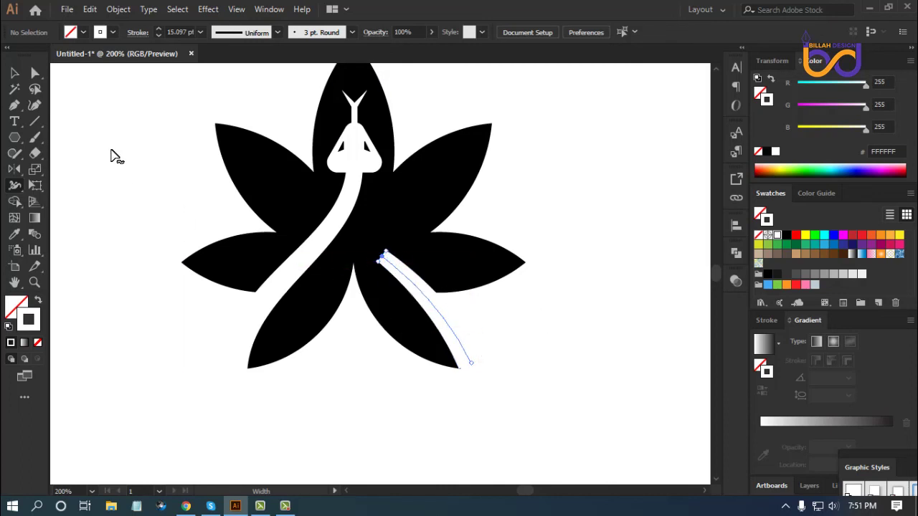
Give the tail stripe a Round Cap in the Stroke settings
left_click(15, 72)
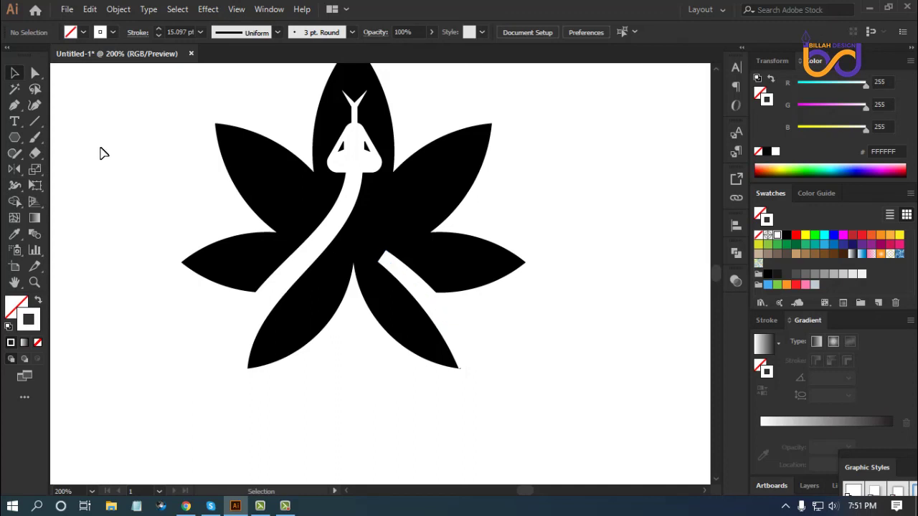
left_click(380, 260)
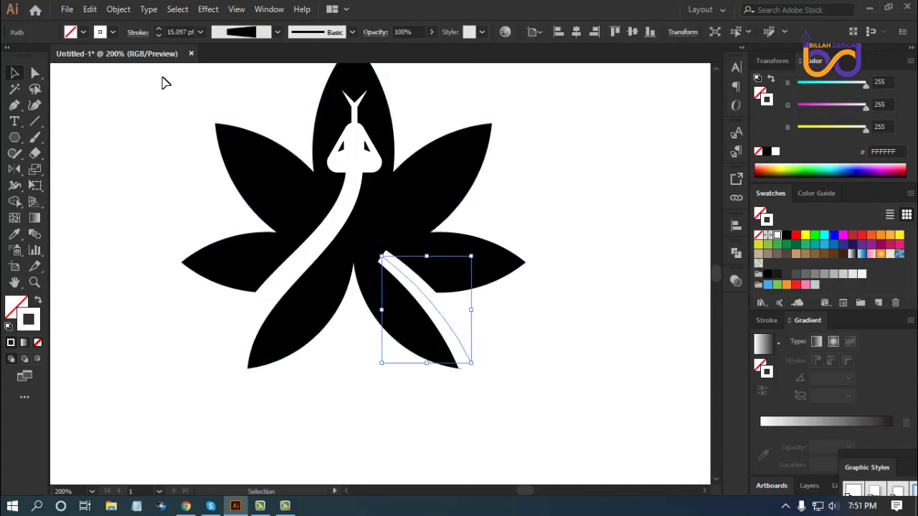
left_click(138, 33)
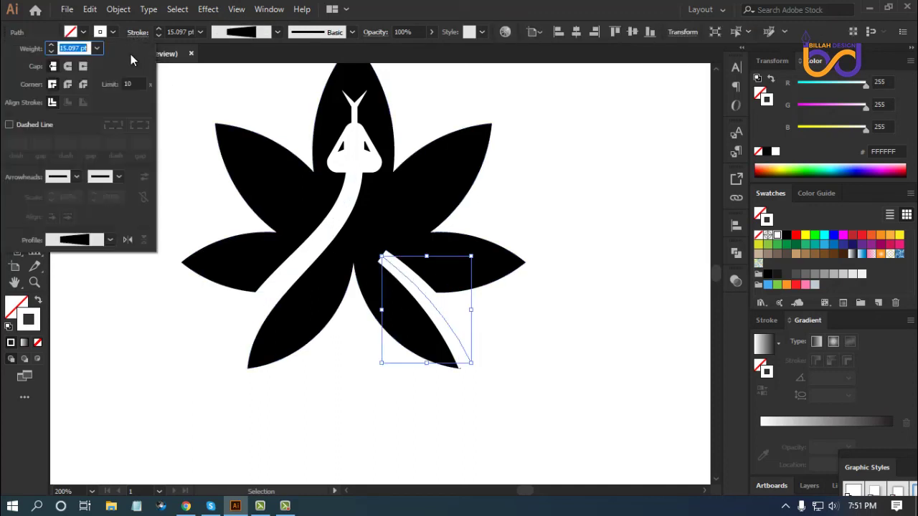
left_click(68, 66)
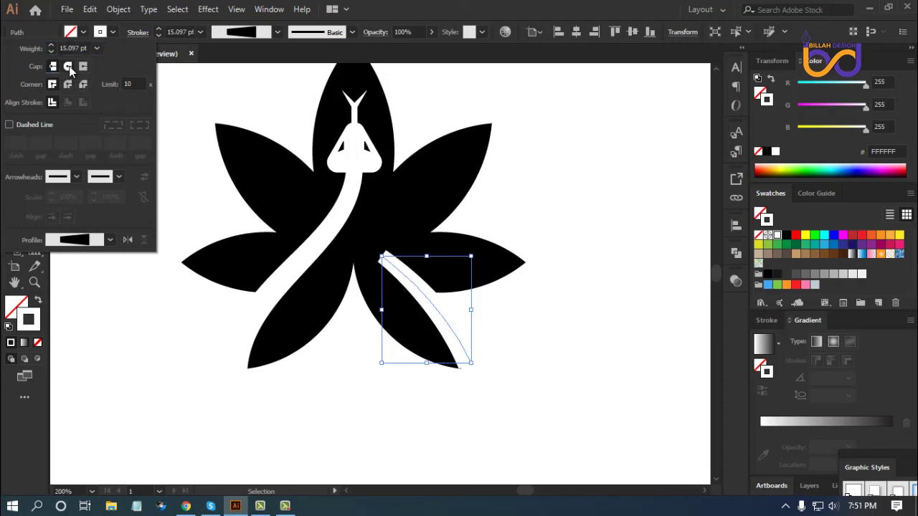
Bow the tail's curve outward to the right and nudge its bottom anchor right
left_click(612, 357)
key("ctrl+minus")
key("ctrl+minus")
key("ctrl+minus")
key("ctrl+minus")
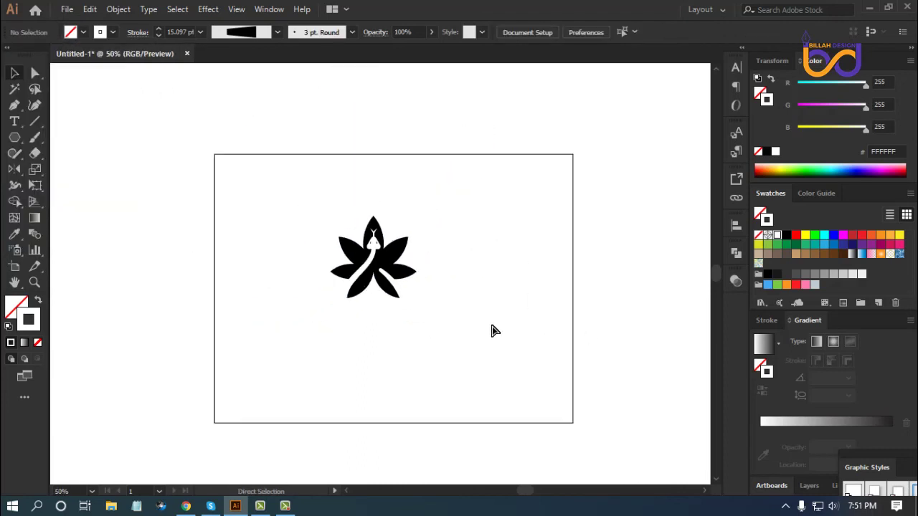
key("ctrl+plus")
key("ctrl+plus")
key("ctrl+plus")
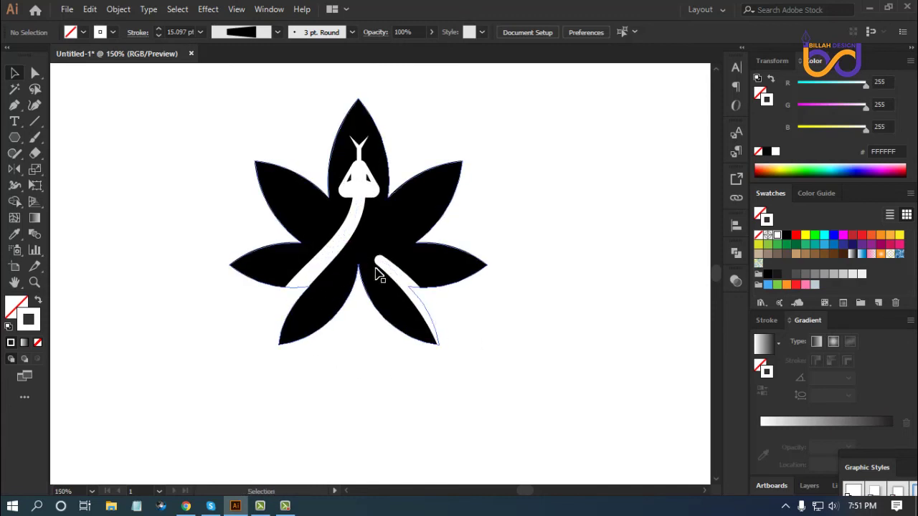
scroll(493, 358, "up", 2)
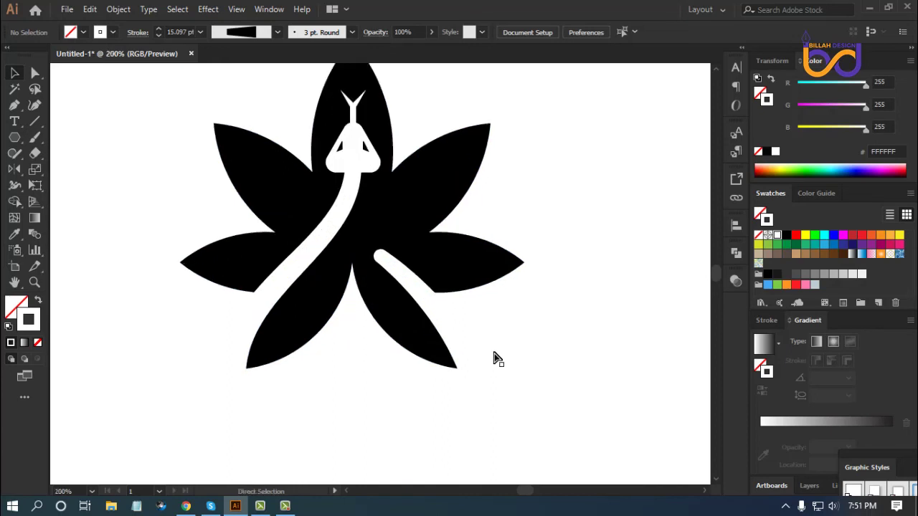
left_click_drag(565, 361, 556, 339)
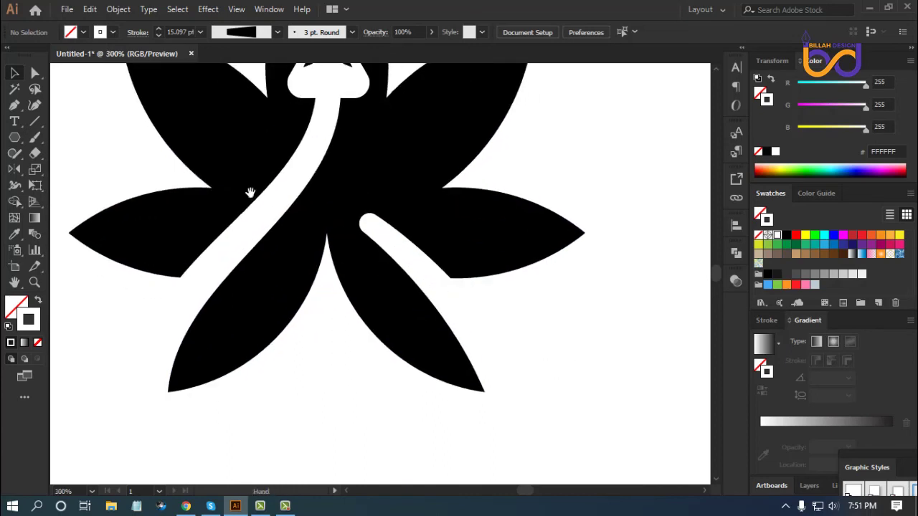
left_click(34, 73)
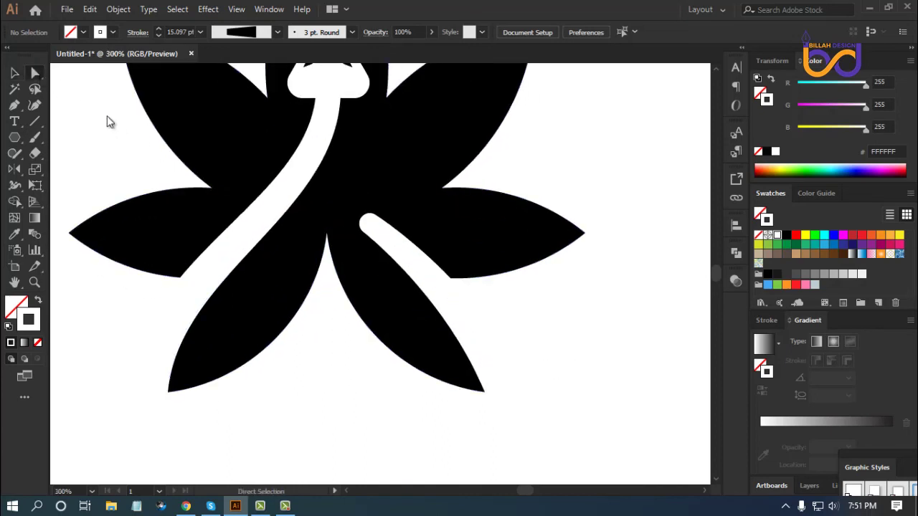
left_click(484, 352)
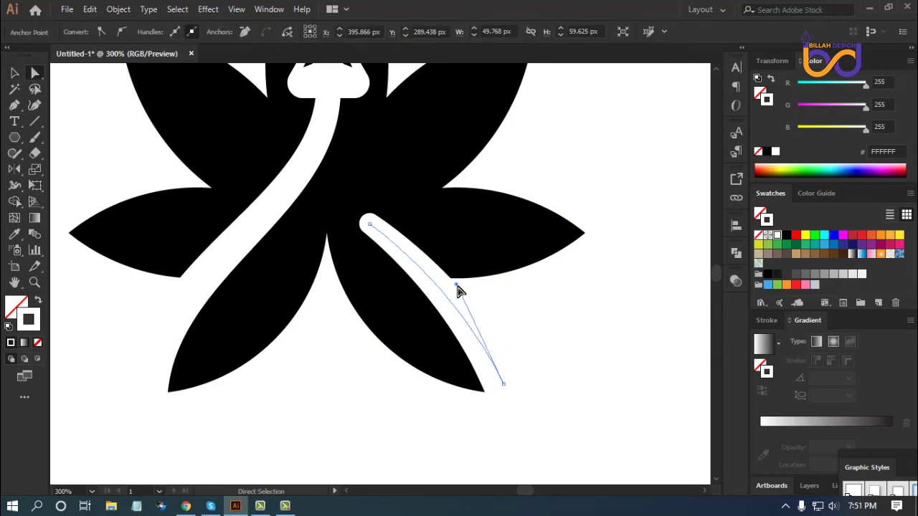
left_click_drag(457, 285, 471, 283)
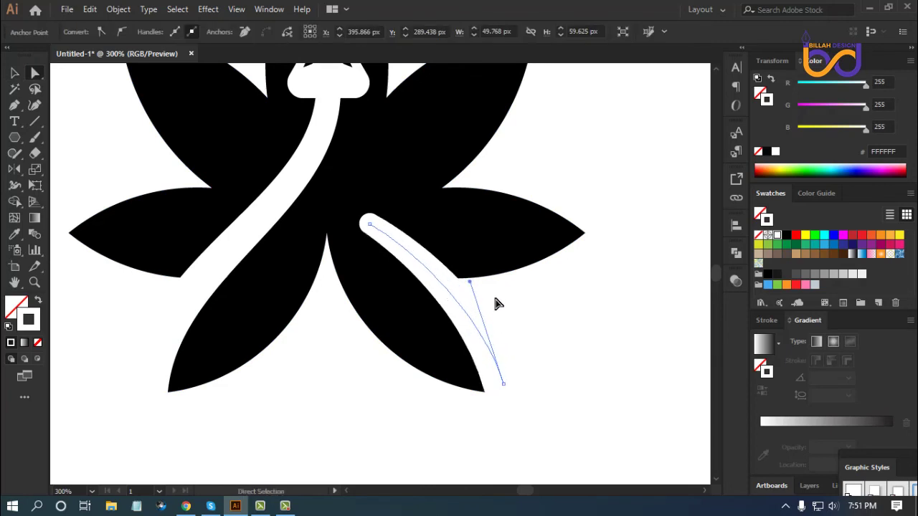
mouse_move(504, 383)
left_mouse_down()
mouse_move(512, 385)
mouse_move(506, 380)
left_mouse_up()
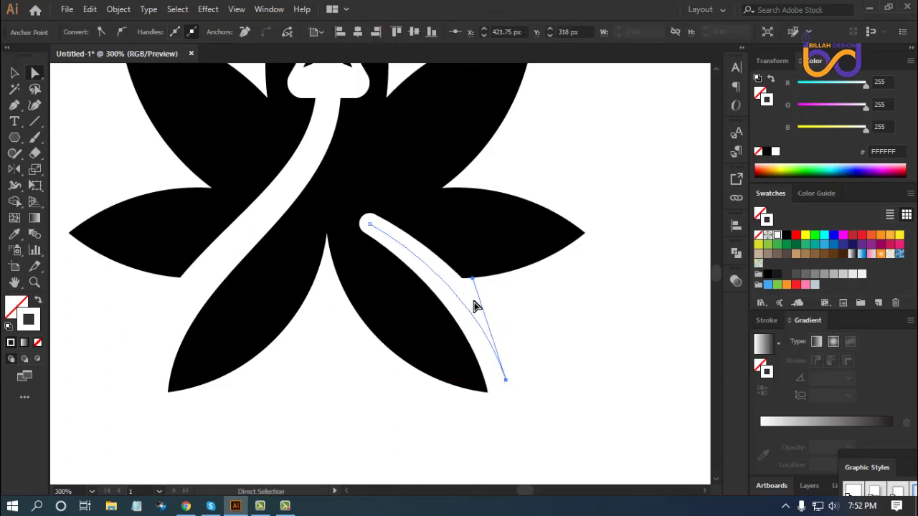
left_click_drag(474, 284, 484, 284)
left_click(584, 387)
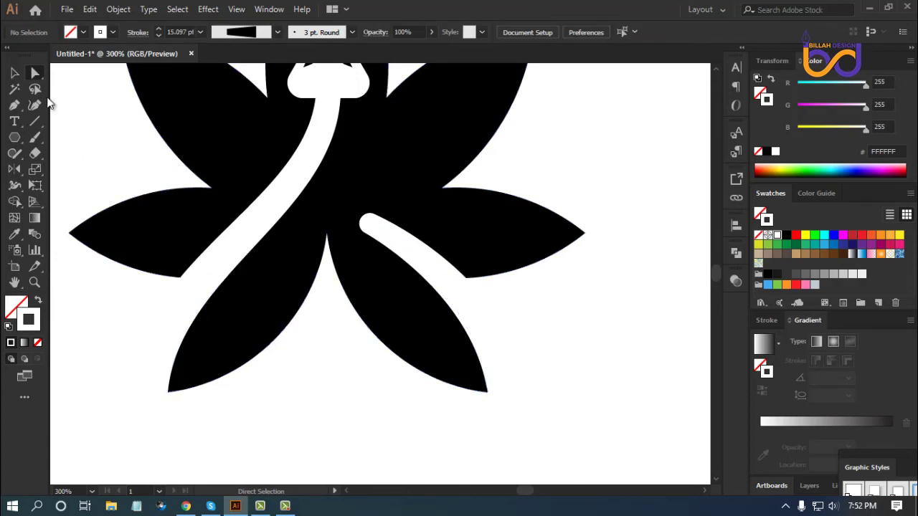
Lower the snake tail's stroke weight from about 15 pt to 12 pt
left_click(14, 72)
key("ctrl+minus")
key("ctrl+minus")
key("ctrl+minus")
key("ctrl+minus")
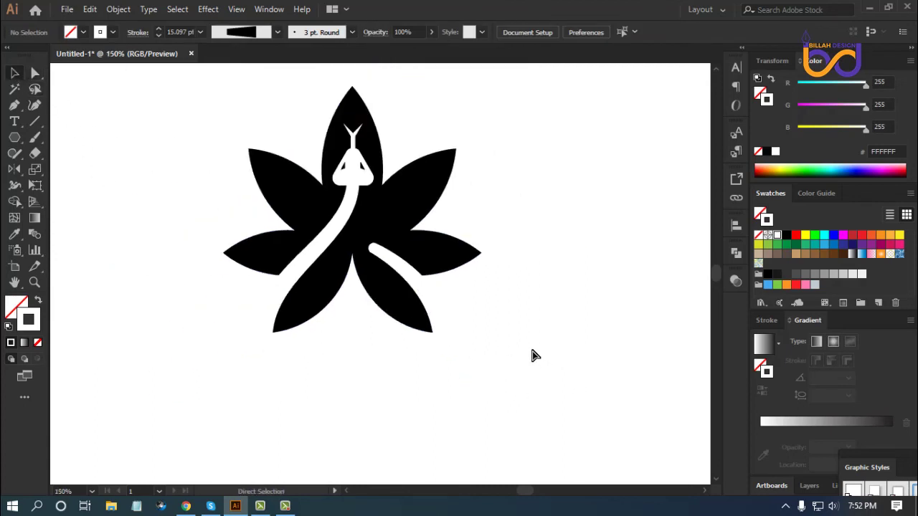
key("ctrl+plus")
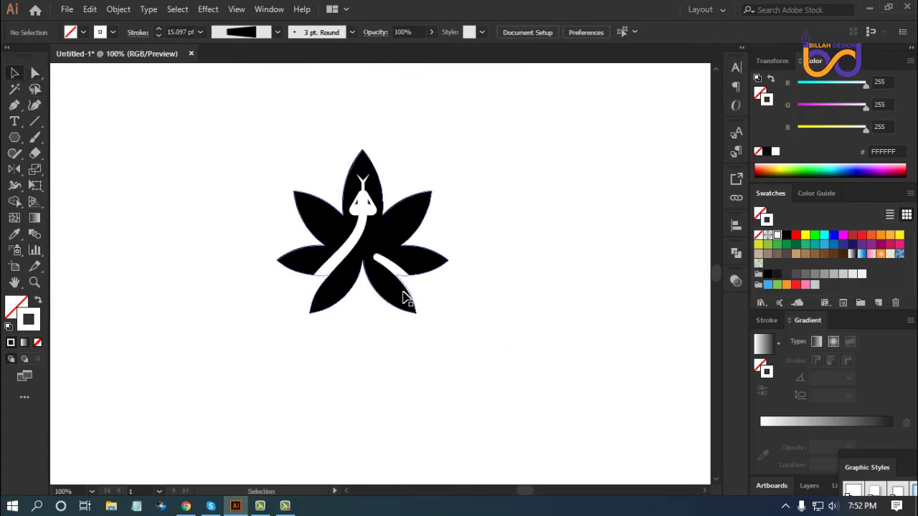
left_click(410, 287)
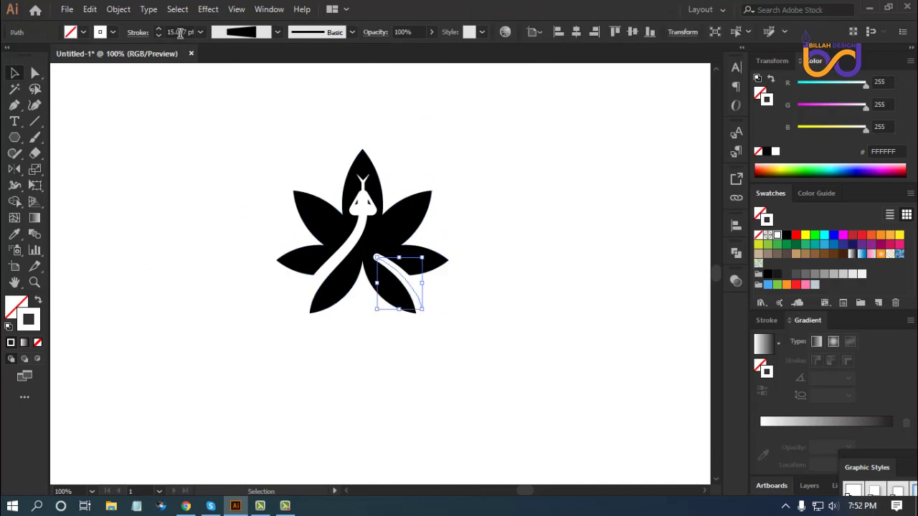
scroll(180, 34, "down", 1)
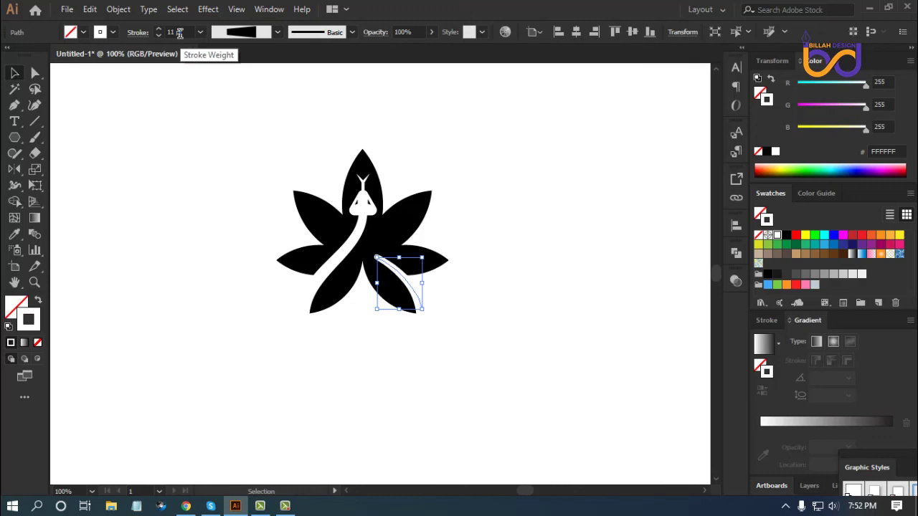
key("Return")
left_click(420, 412)
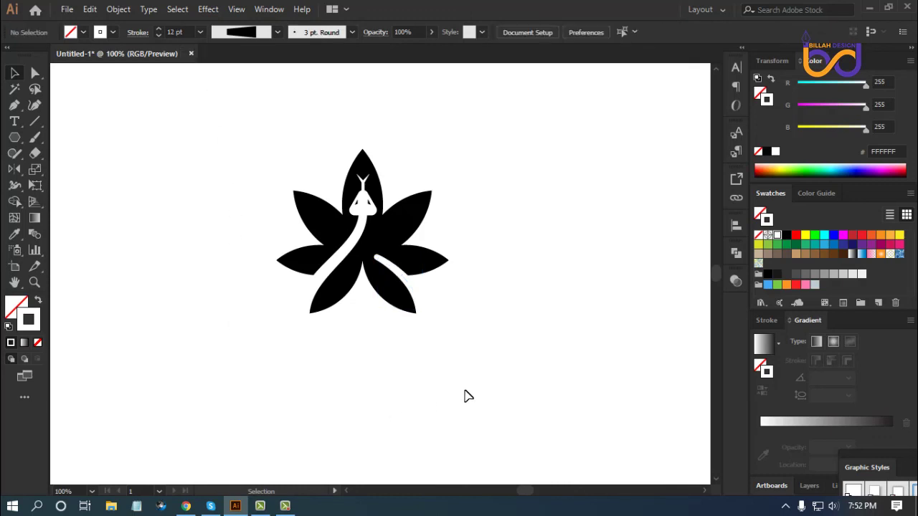
key("ctrl+minus")
key("ctrl+minus")
key("ctrl+minus")
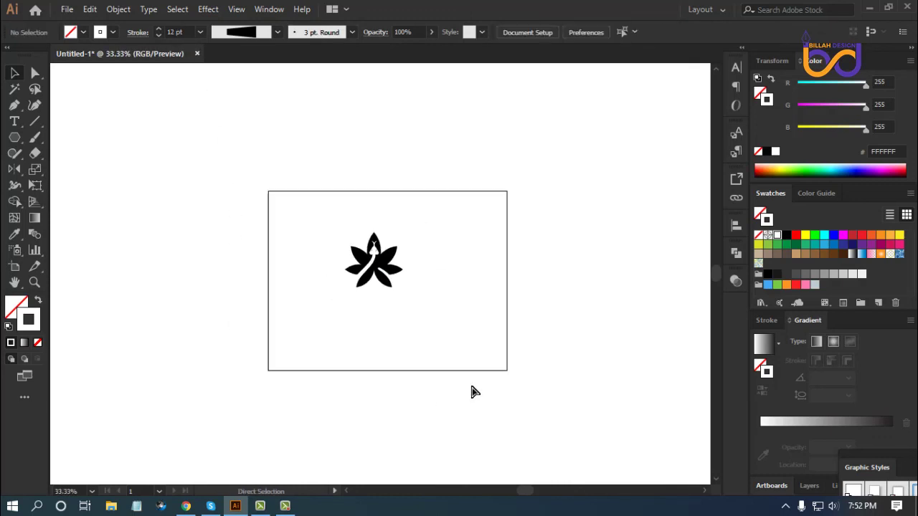
key("ctrl+plus")
key("ctrl+plus")
key("ctrl+plus")
key("ctrl+plus")
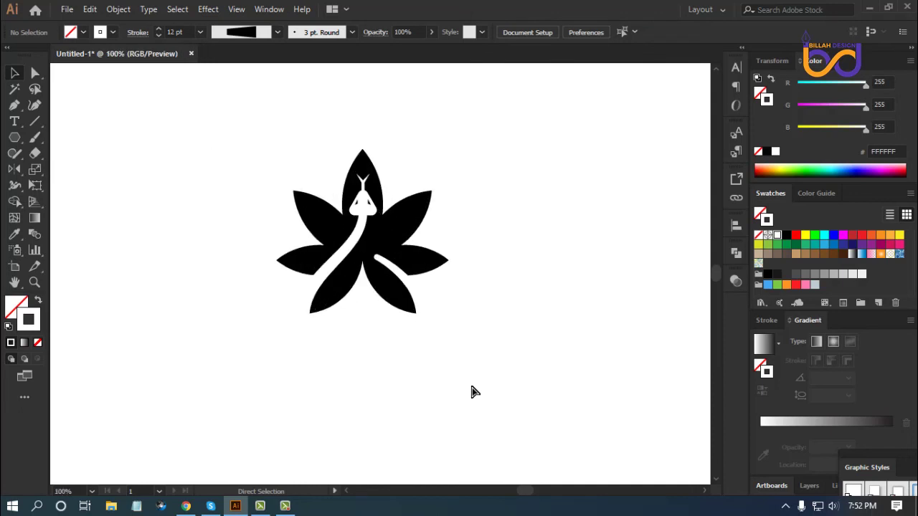
left_click_drag(503, 331, 503, 347)
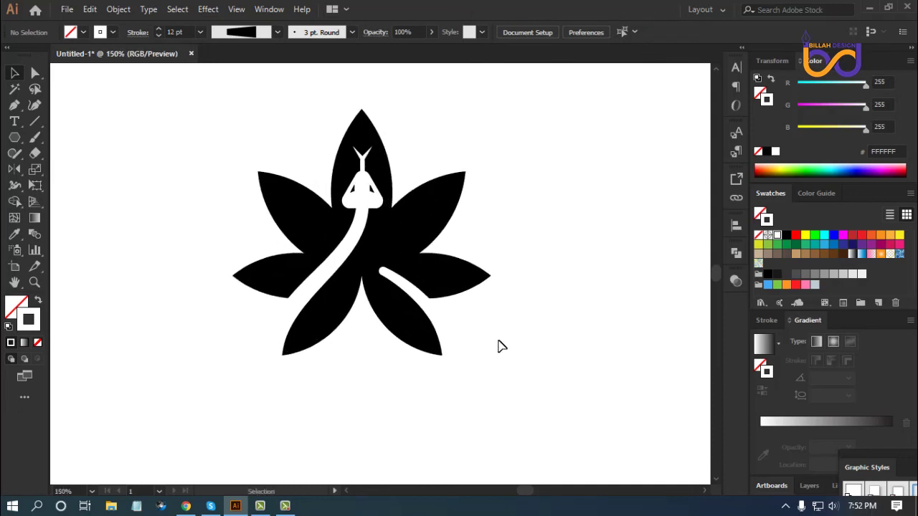
Expand the appearance of the snake body and tail strokes into filled shapes
left_click(434, 316)
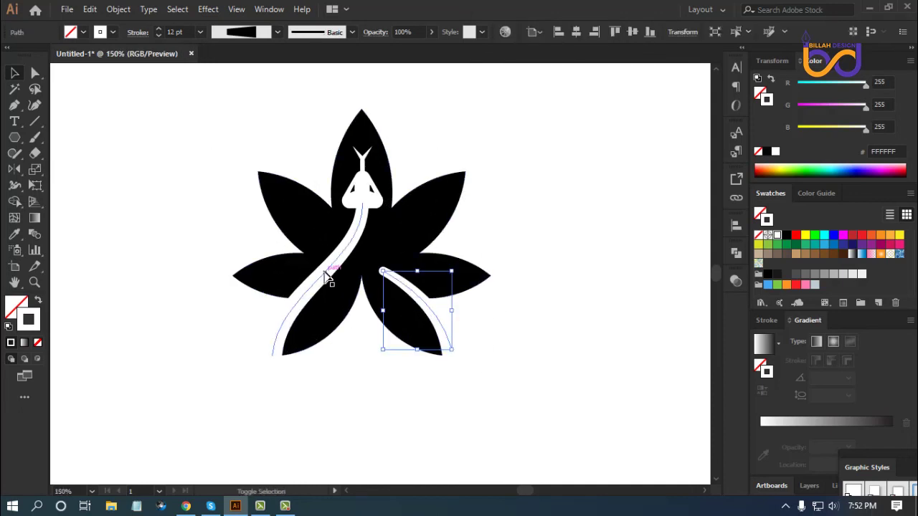
left_click(326, 277, "shift")
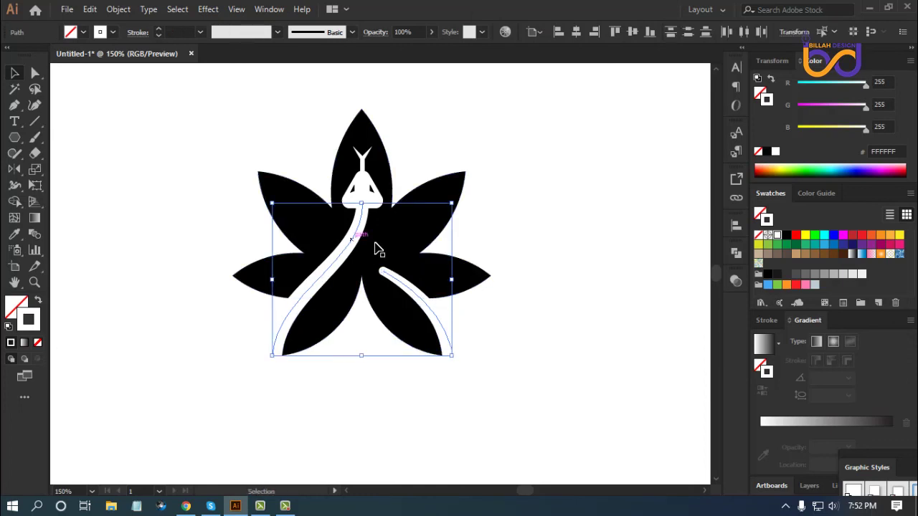
left_click(118, 9)
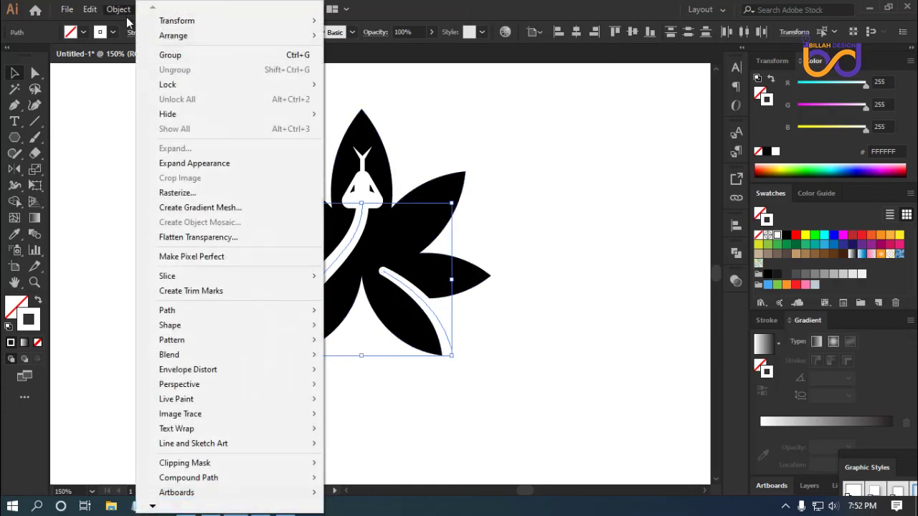
left_click(194, 163)
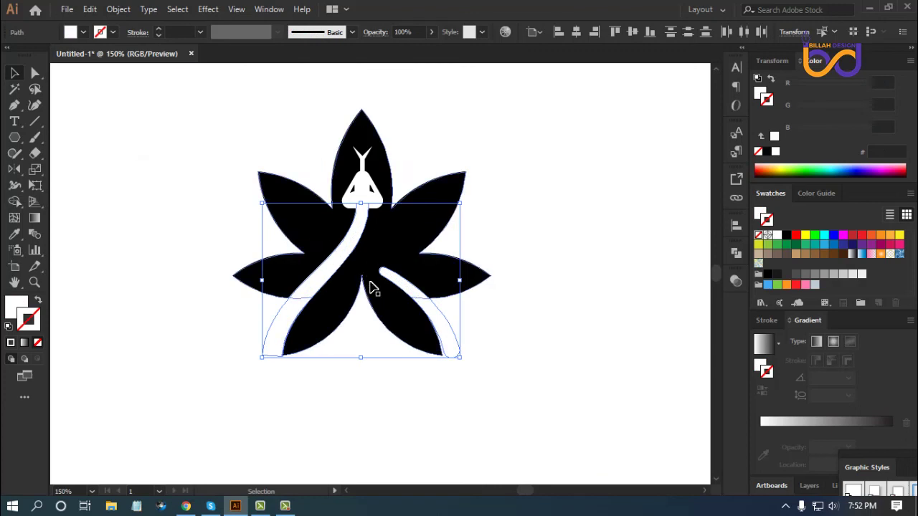
left_click(541, 369)
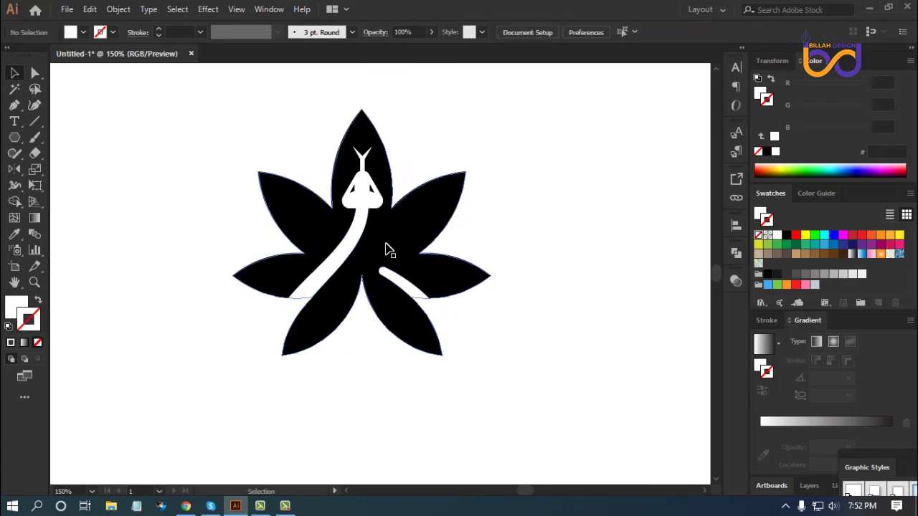
Marquee-select the flower and snake artwork together
left_click(365, 204)
left_click(483, 192)
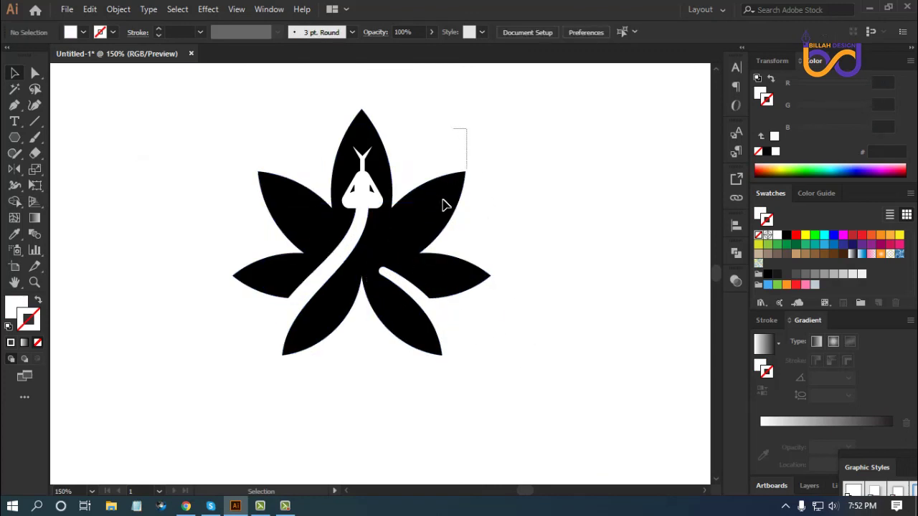
left_click_drag(444, 205, 287, 348)
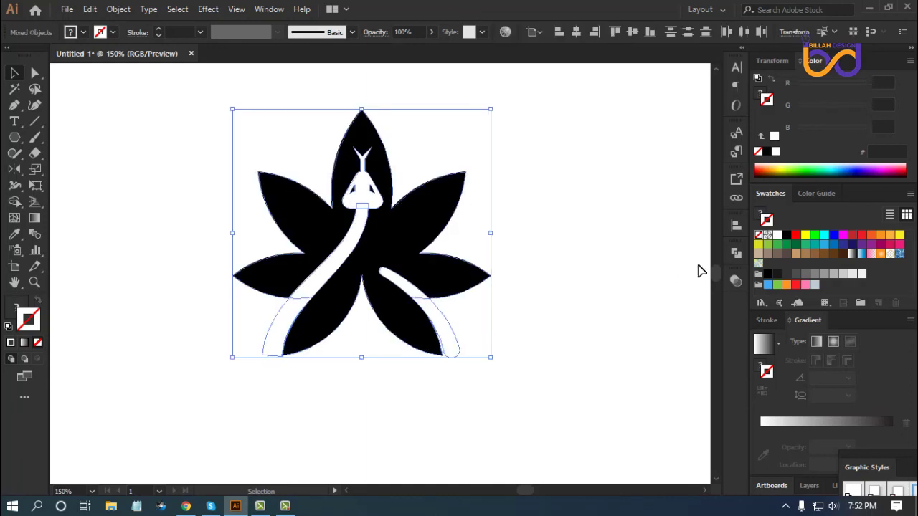
Knock the snake shapes out of the black flower with Pathfinder Minus Front
left_click(736, 254)
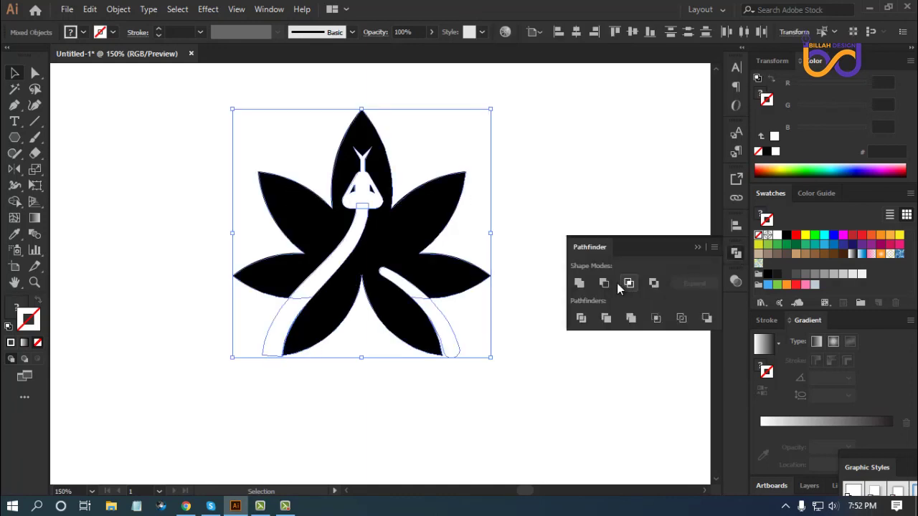
left_click(606, 284)
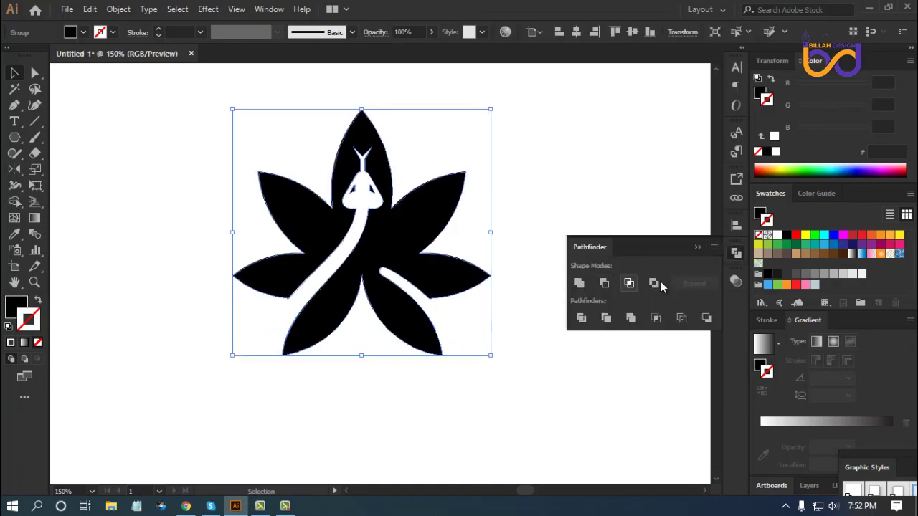
left_click(734, 255)
left_click(563, 370)
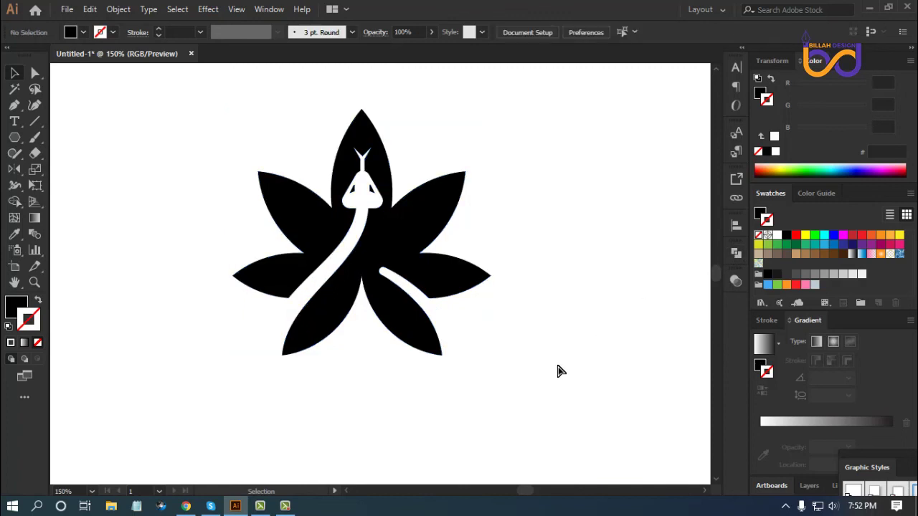
key("ctrl+minus")
key("ctrl+minus")
key("ctrl+minus")
key("ctrl+plus")
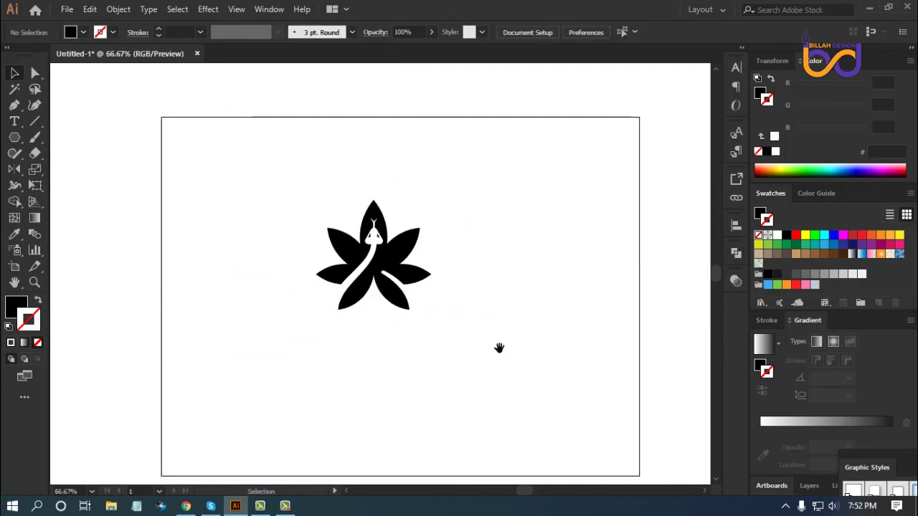
Scale the combined logo down by dragging its top bounding-box edge
left_click(389, 231)
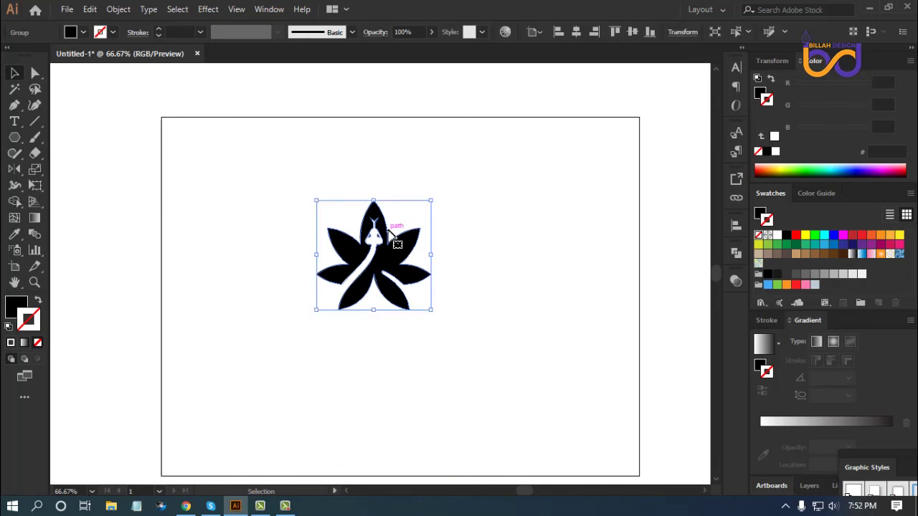
left_click_drag(373, 201, 374, 214)
left_click(506, 379)
left_click_drag(508, 380, 479, 304)
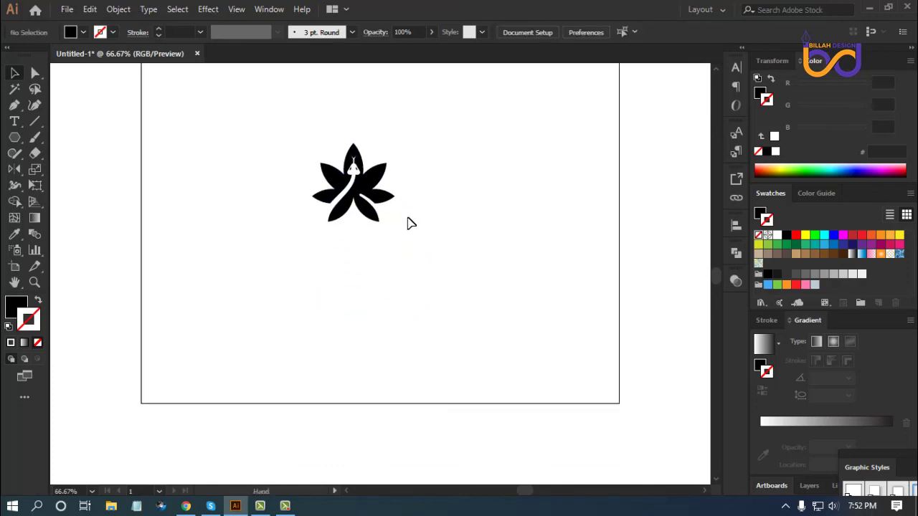
scroll(442, 258, "up", 4)
left_click(393, 250)
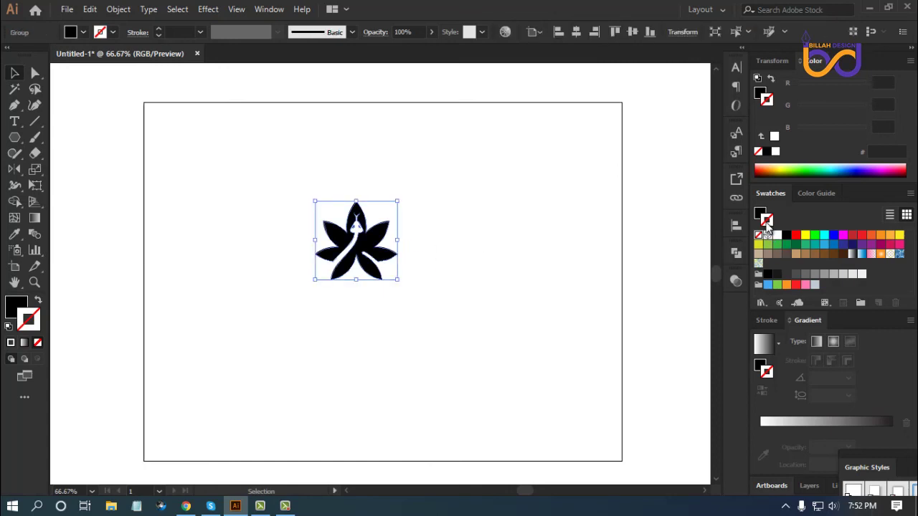
Fill the knocked-out flower logo with green 009245
left_click(787, 245)
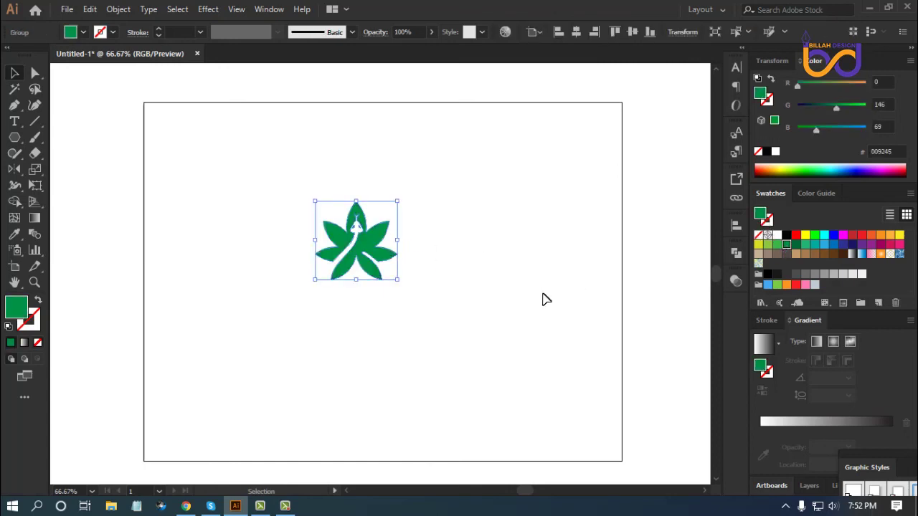
left_click(490, 318)
scroll(430, 280, "left", 1)
Move the green logo toward the artboard centre and enlarge it proportionally
left_click_drag(409, 259, 432, 269)
left_click_drag(398, 211, 395, 204)
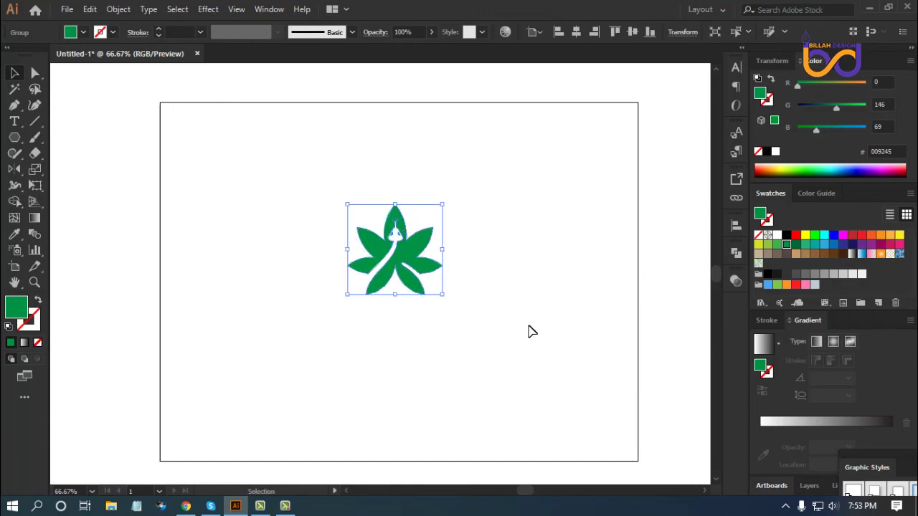
left_click(531, 330)
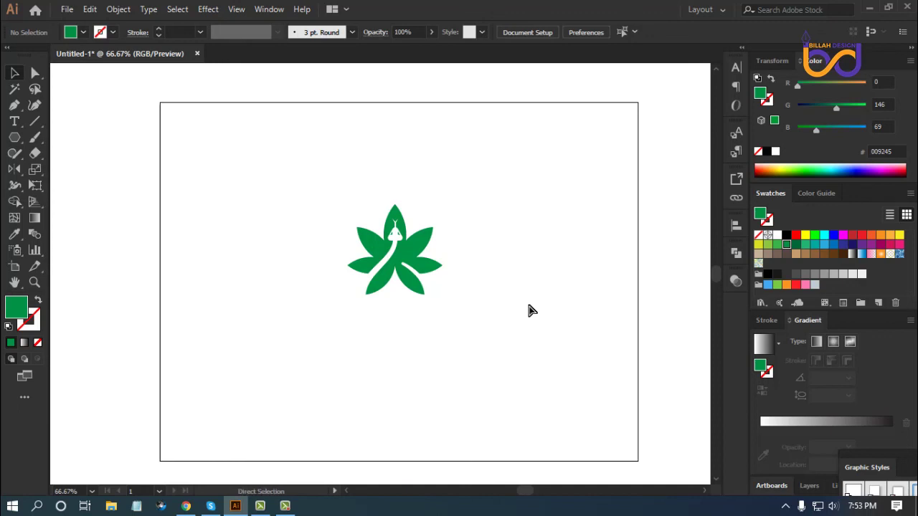
key("ctrl+minus")
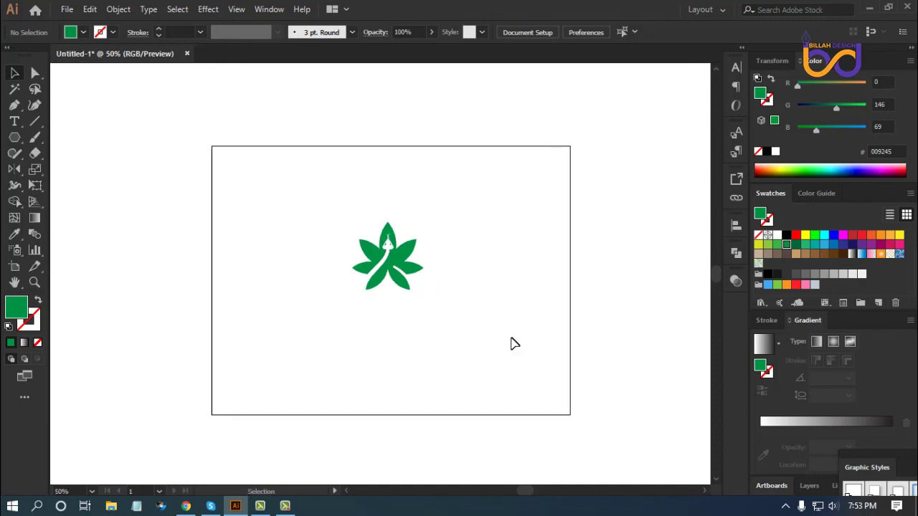
Scale the green snake-and-leaf logo up from its centre to roughly 257 × 246 px
left_click(420, 282)
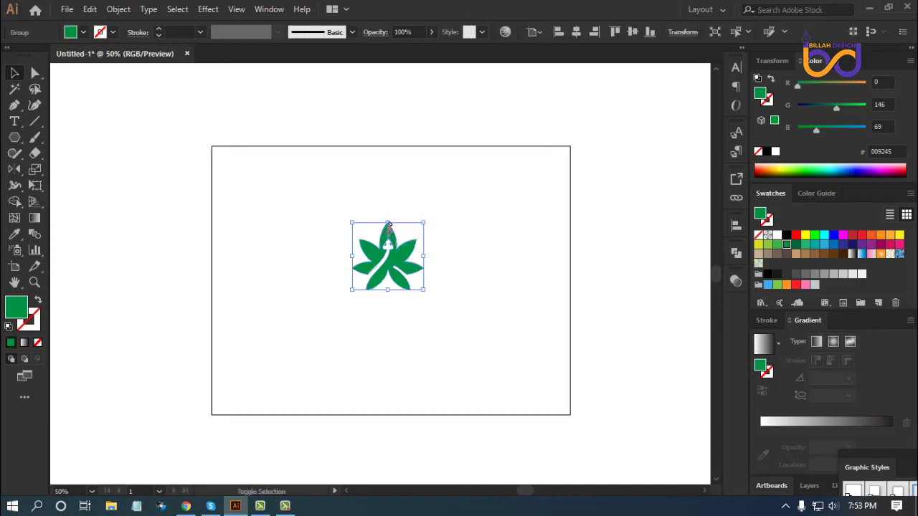
left_click_drag(388, 224, 388, 202)
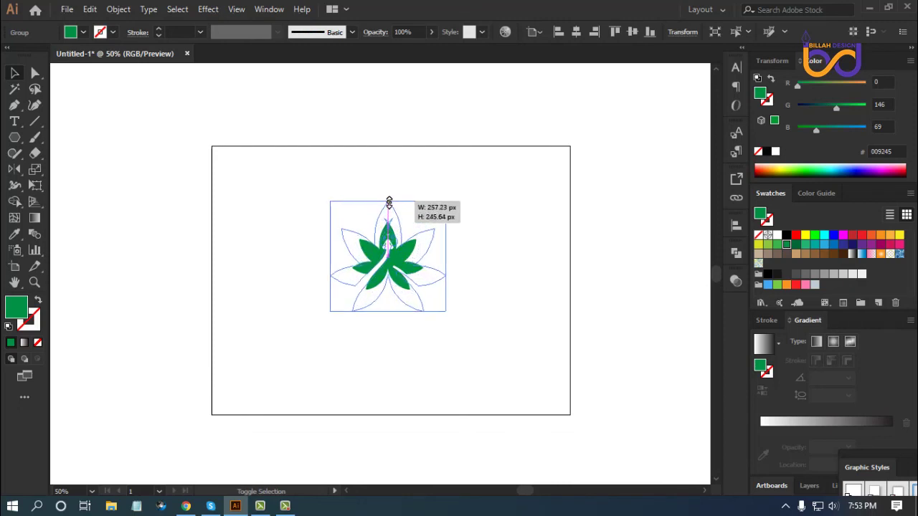
left_click(501, 296)
left_click_drag(487, 315, 438, 287)
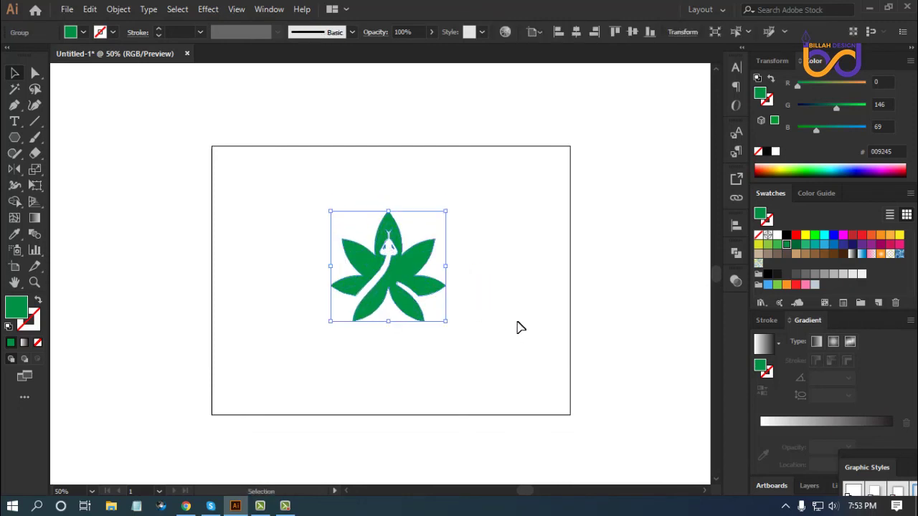
left_click(537, 279)
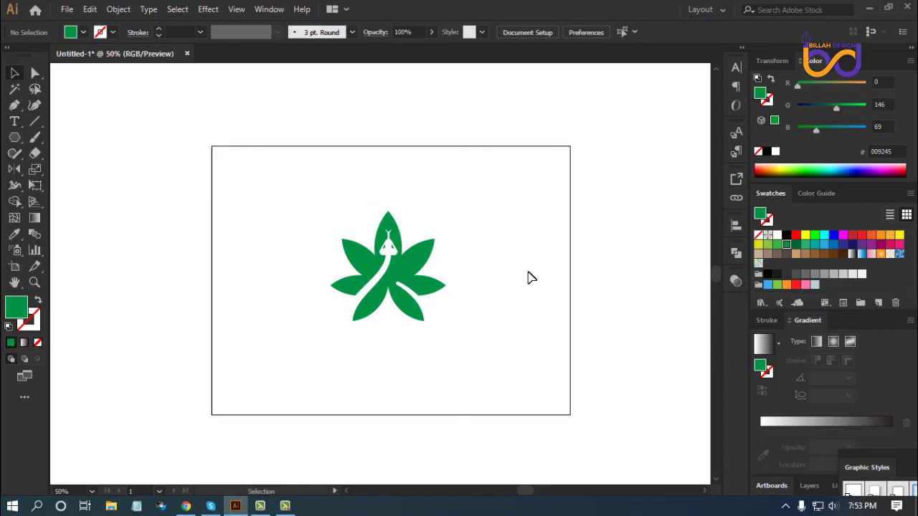